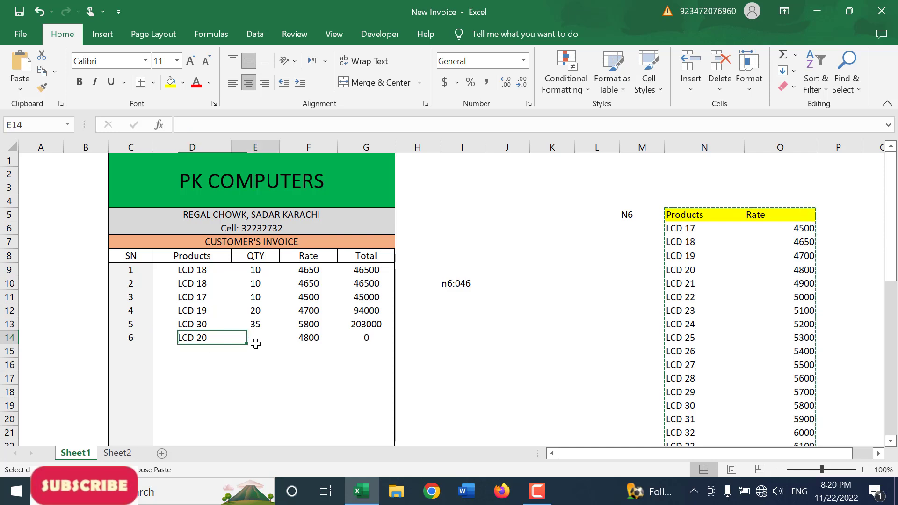
Step: Enter a quantity of 20 for LCD 20 in the sixth row of the customer's invoice
left_click(255, 340)
type("20")
key("Return")
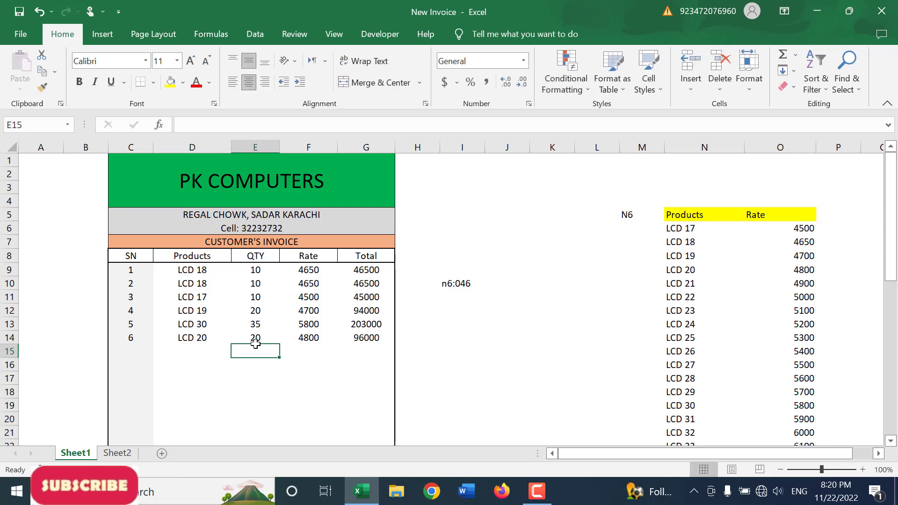
Step: Switch the invoice's Discount choice to No and back to Yes to compare the payable amount
scroll(294, 378, "down", 2)
left_click(379, 394)
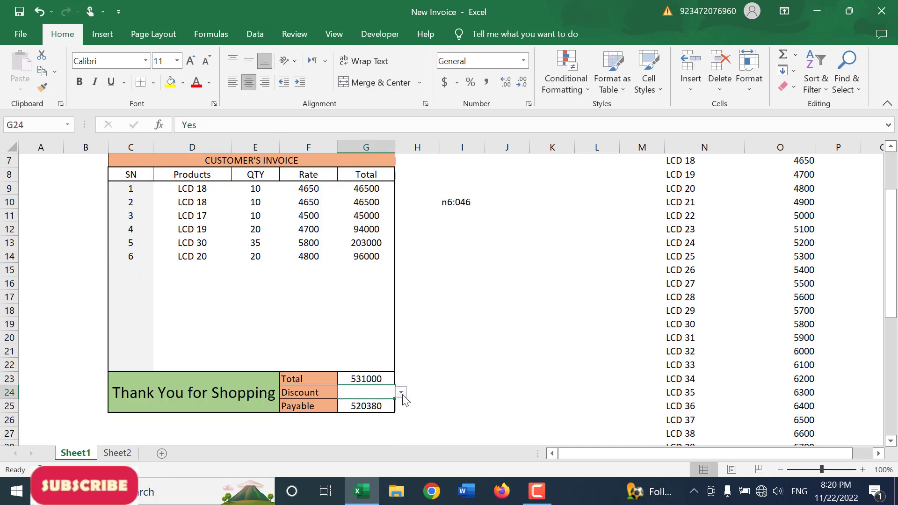
left_click(401, 393)
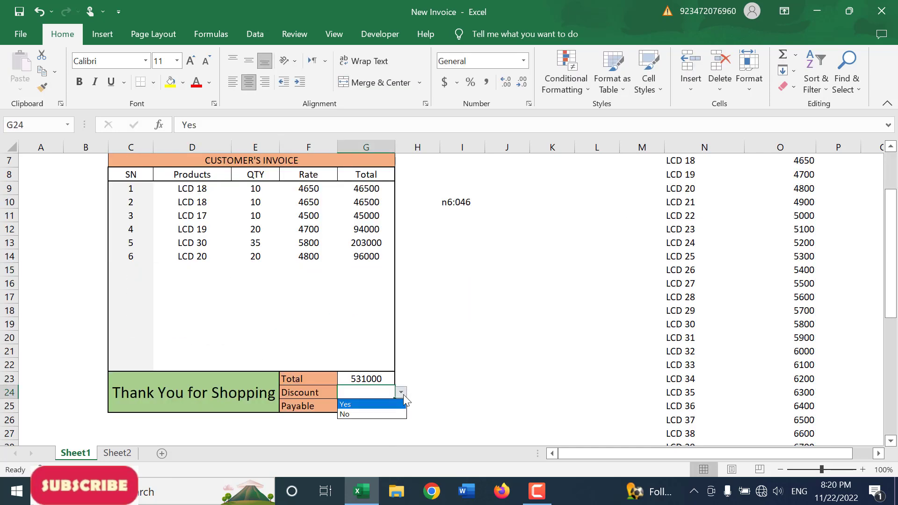
left_click(358, 415)
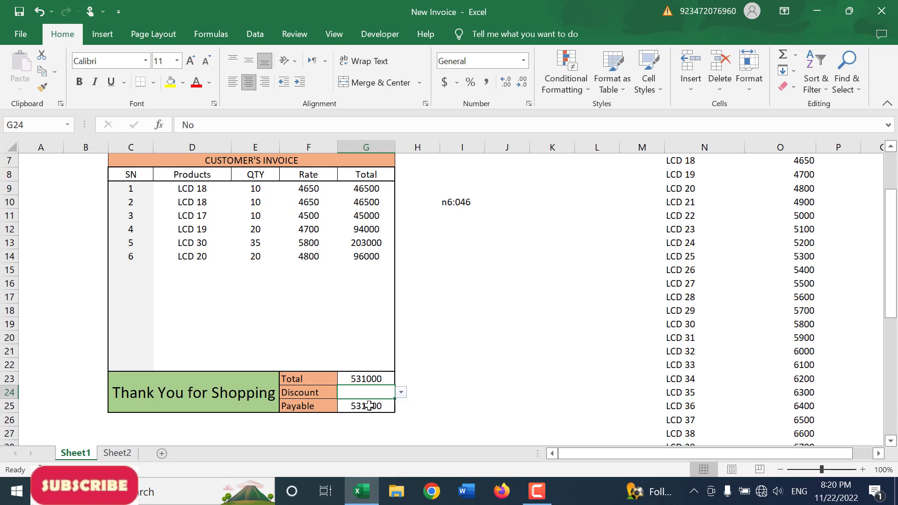
left_click(401, 393)
left_click(390, 405)
scroll(384, 395, "up", 2)
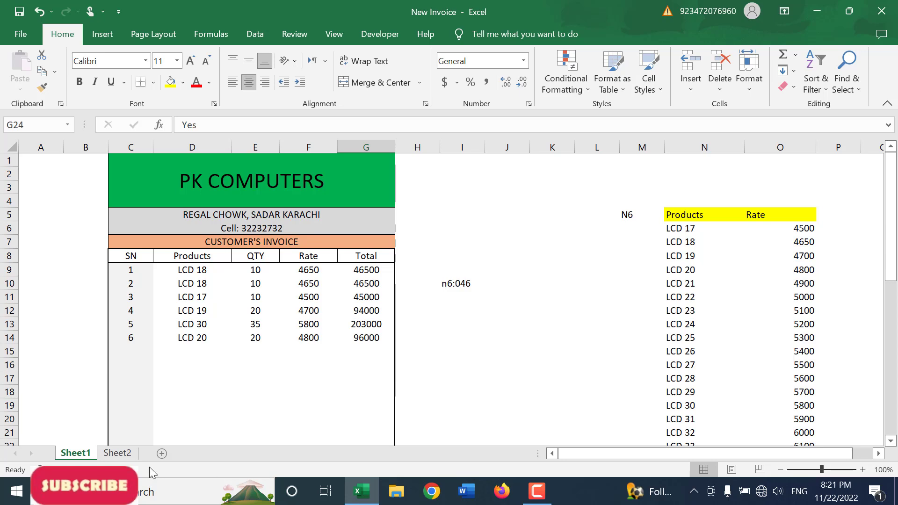
Step: Switch to Sheet2 and review its Products and Rate list and the empty area for the new invoice
left_click(118, 453)
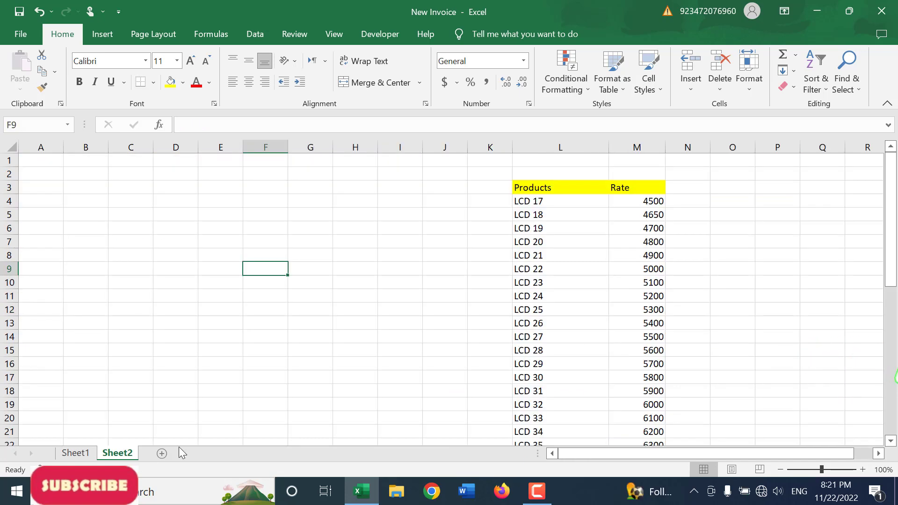
left_click(538, 192)
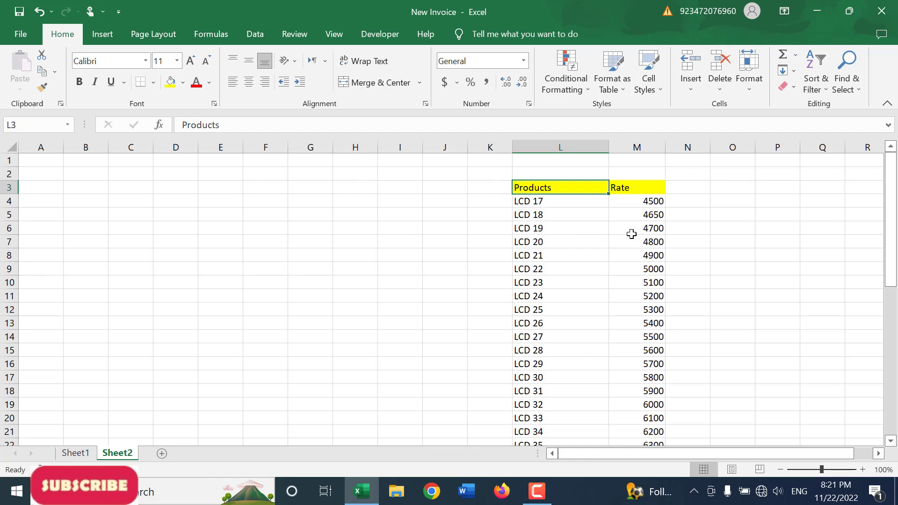
left_click(653, 200)
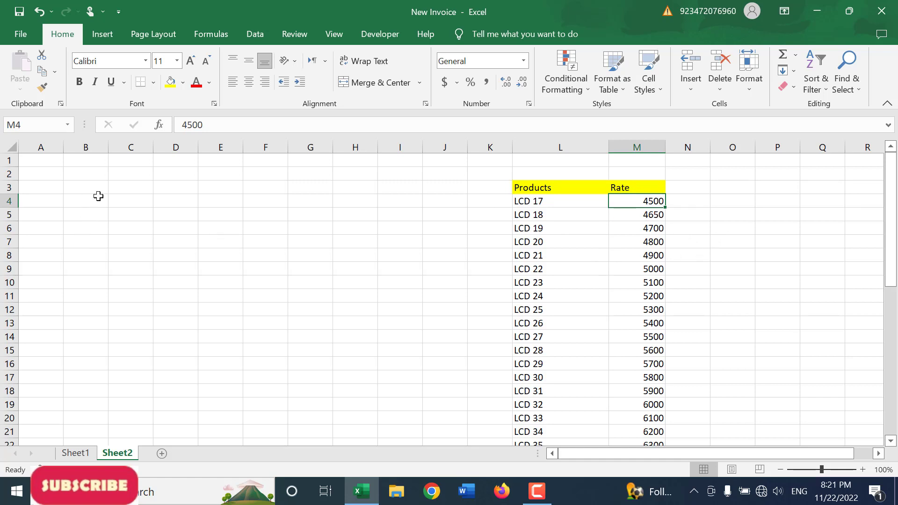
left_click_drag(105, 189, 427, 235)
Step: Enter the invoice column headings SN in B9 and Products in C9
left_click(96, 272)
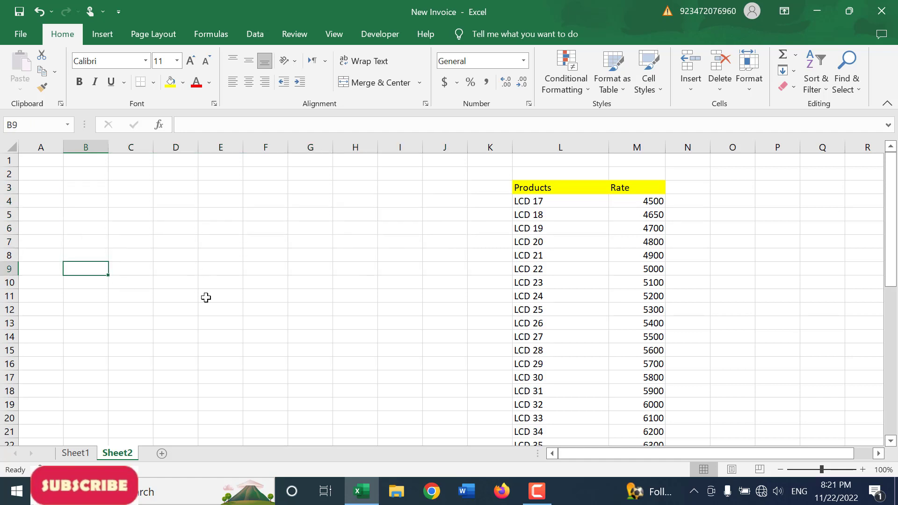
type("SN")
key("Return")
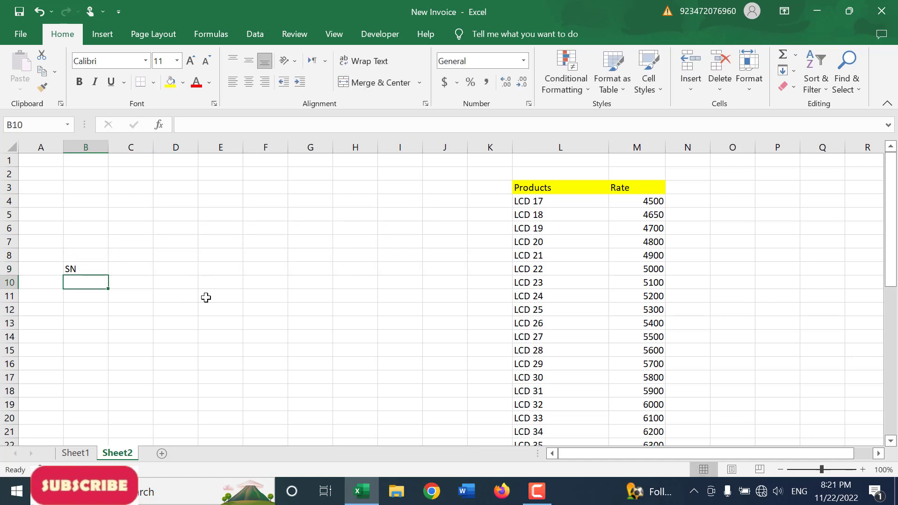
key("Up")
key("Right")
type("P")
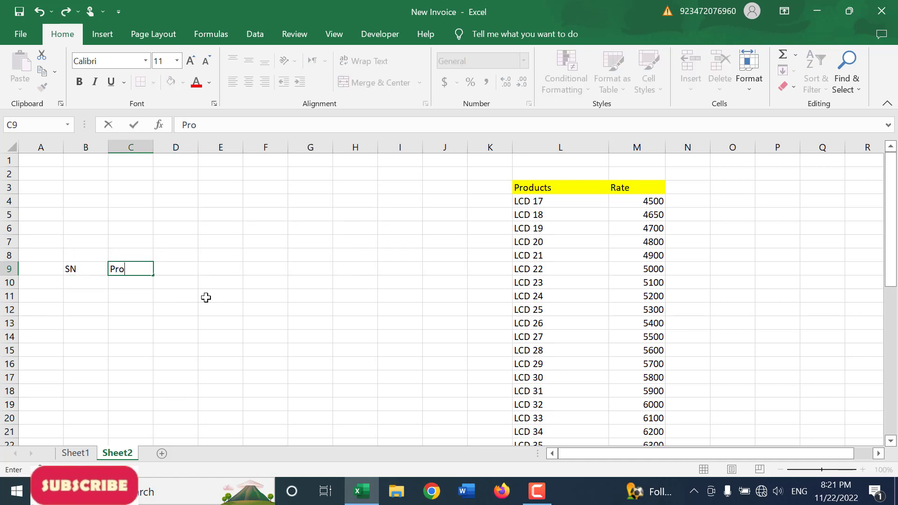
key("Return")
key("Up")
key("Right")
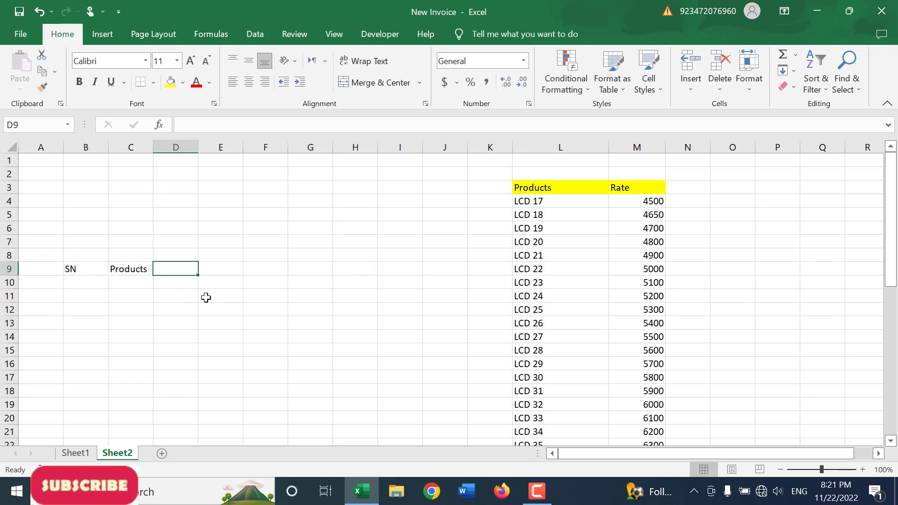
Step: Add the headings QTY, Rate and Total in cells D9, E9 and F9
type("QTY")
key("Return")
key("Up")
key("Right")
type("Rat")
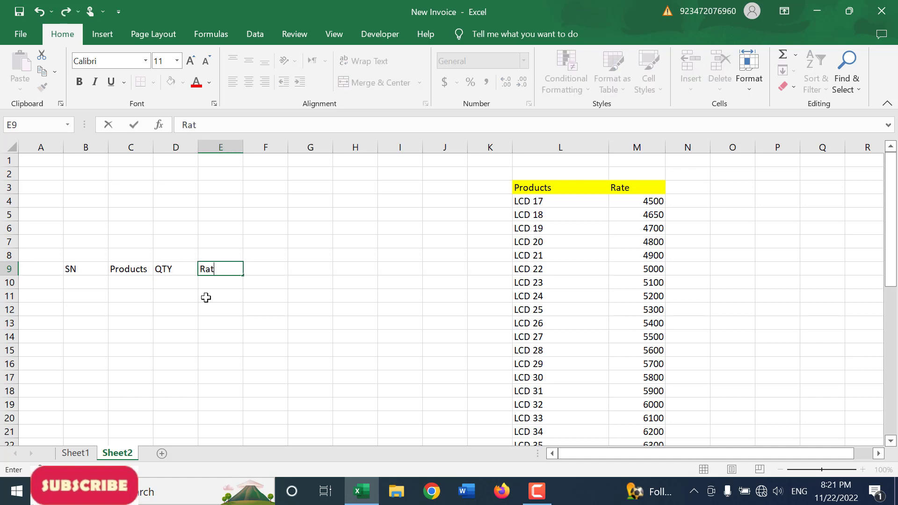
type("e")
key("Return")
key("Up")
key("Right")
type("T")
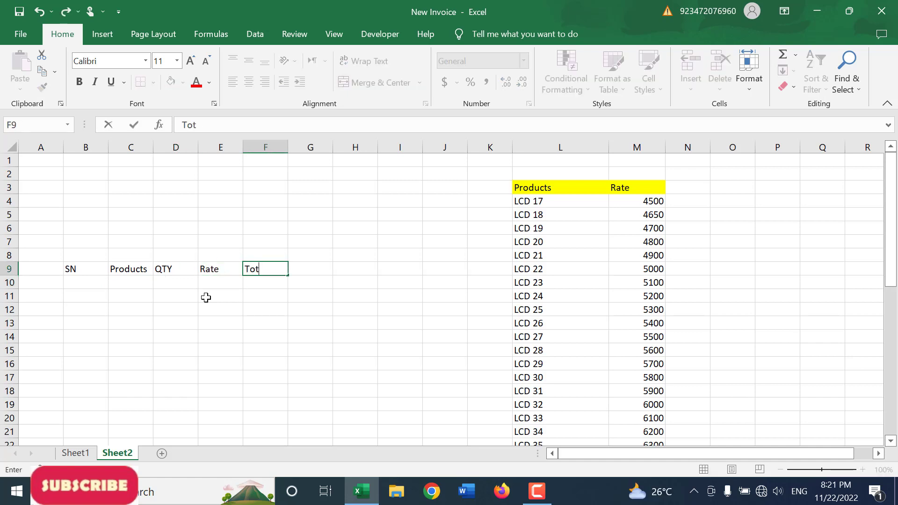
key("Return")
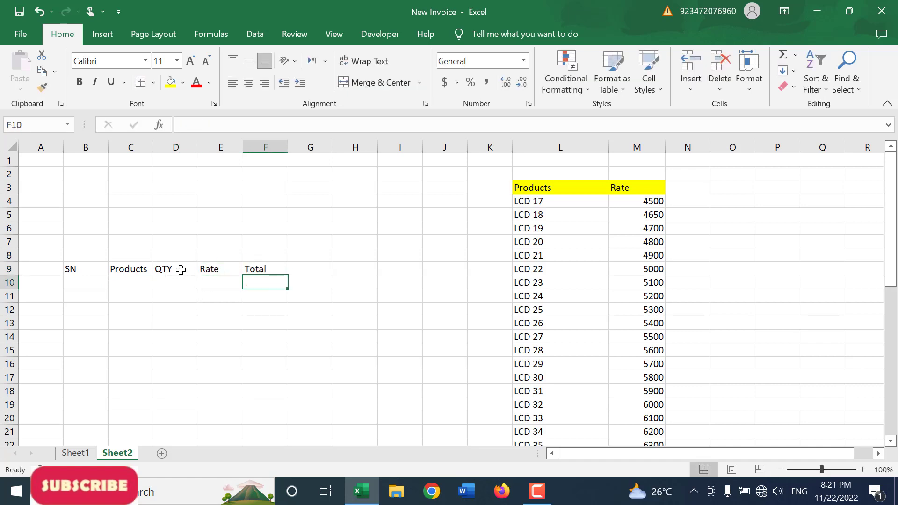
Step: Adjust the widths of the invoice columns B to F, and merge and center B1:F5 as the title block
left_click_drag(108, 148, 487, 146)
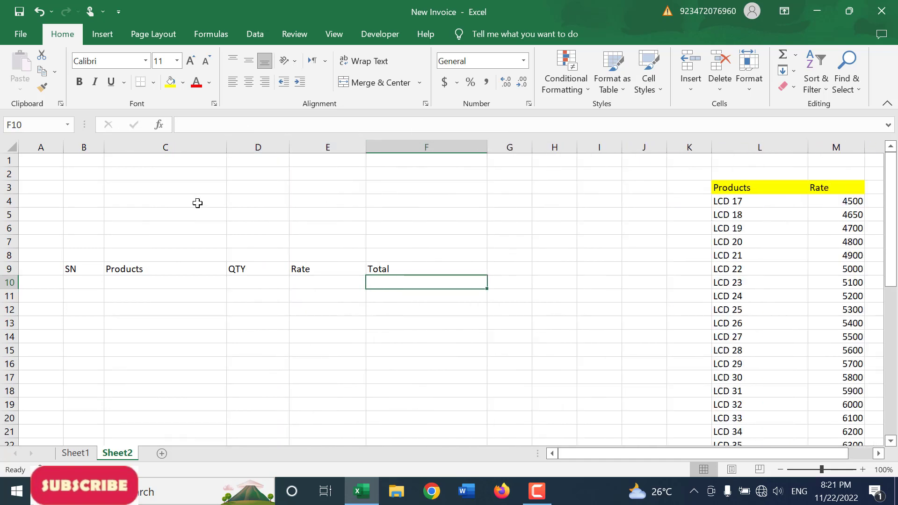
left_click_drag(84, 155, 403, 216)
left_click(372, 83)
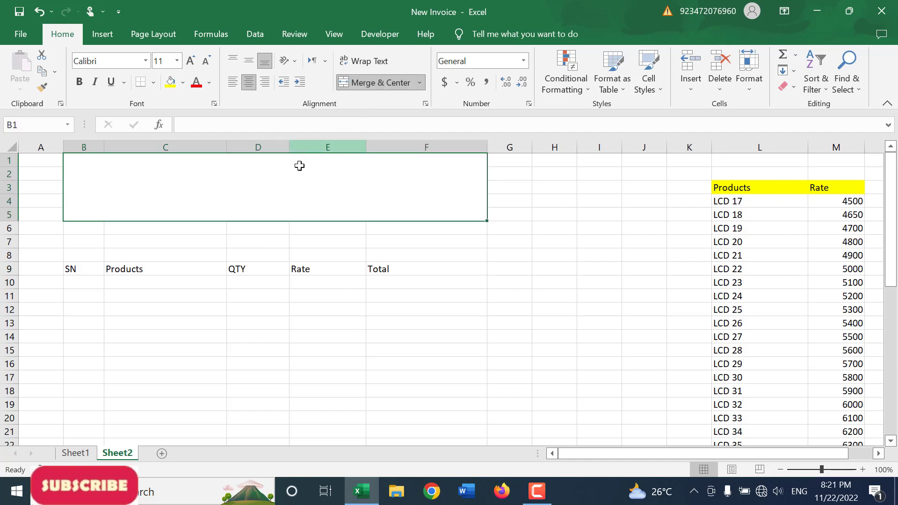
Step: Enter the title RR COMPUTERS in the merged title block
type("A")
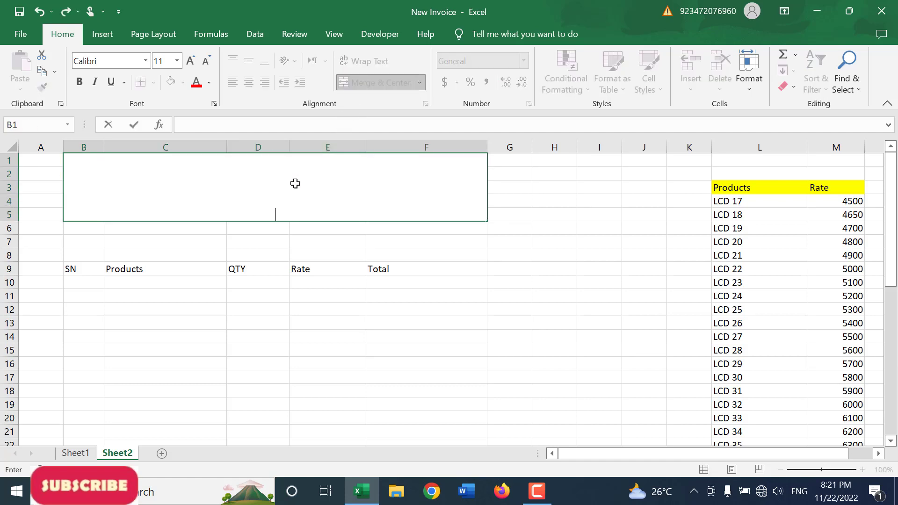
type("RR COMP")
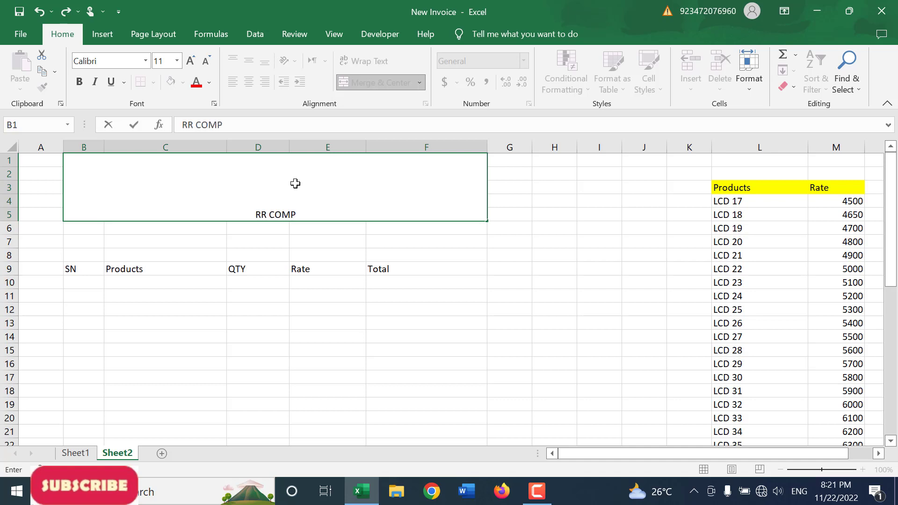
key("BackSpace")
key("BackSpace")
type("MPUTERS")
key("ctrl+Return")
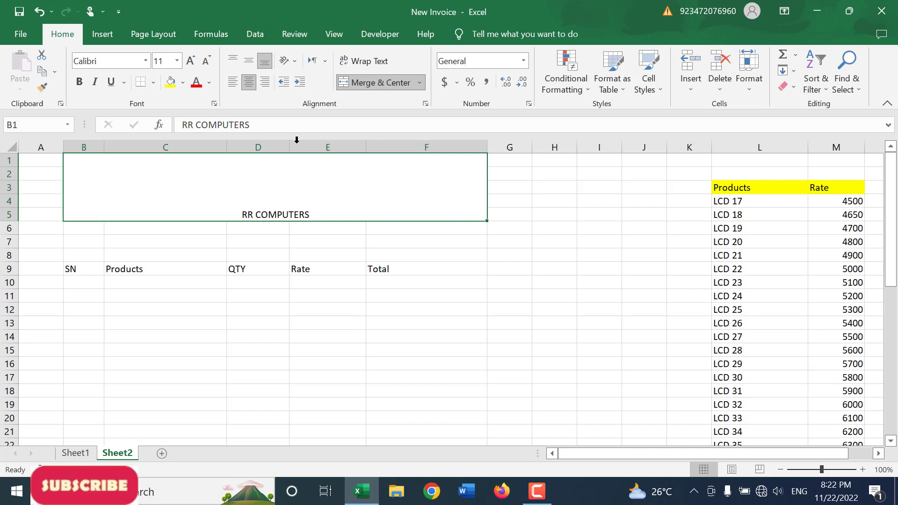
Step: Format the title block with middle vertical alignment, font size 36 and a darker blue theme fill
left_click(251, 60)
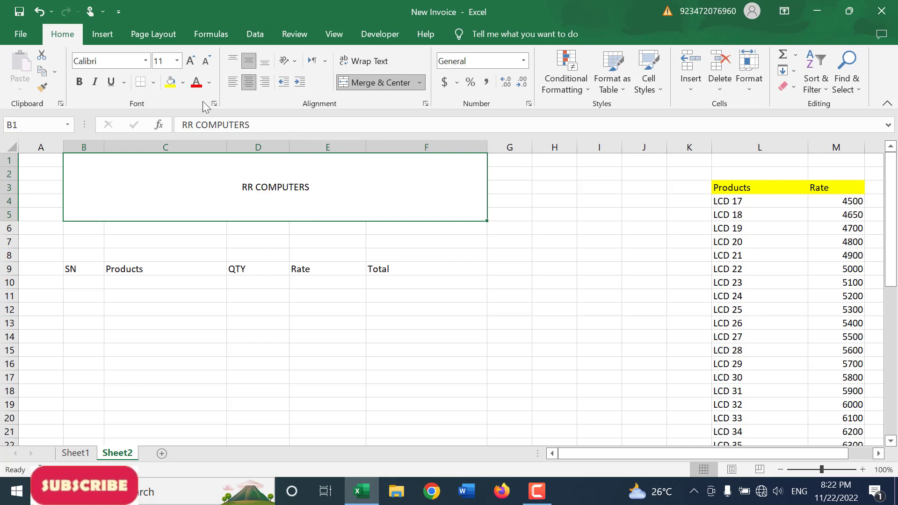
left_click(189, 61)
left_click(189, 61)
left_click(189, 61)
left_click(189, 61)
left_click(189, 61)
left_click(189, 61)
left_click(189, 61)
left_click(189, 61)
left_click(189, 61)
left_click(189, 61)
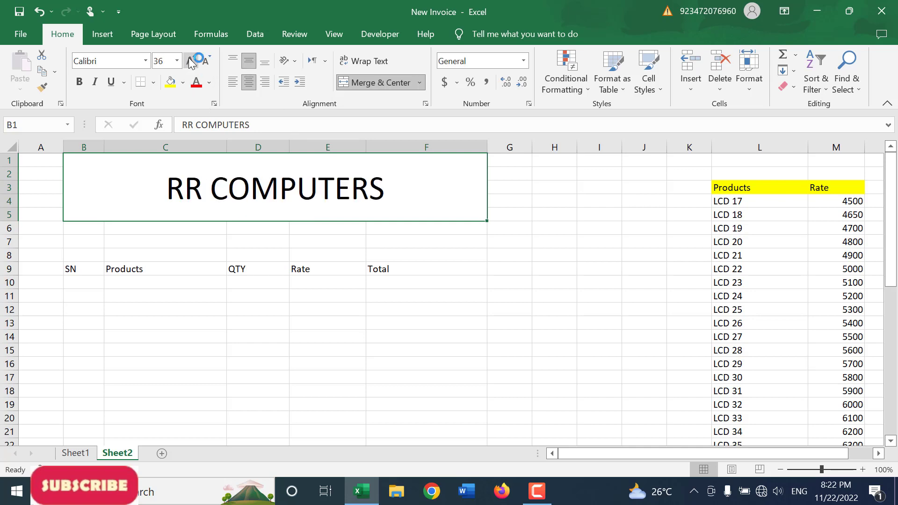
left_click(183, 82)
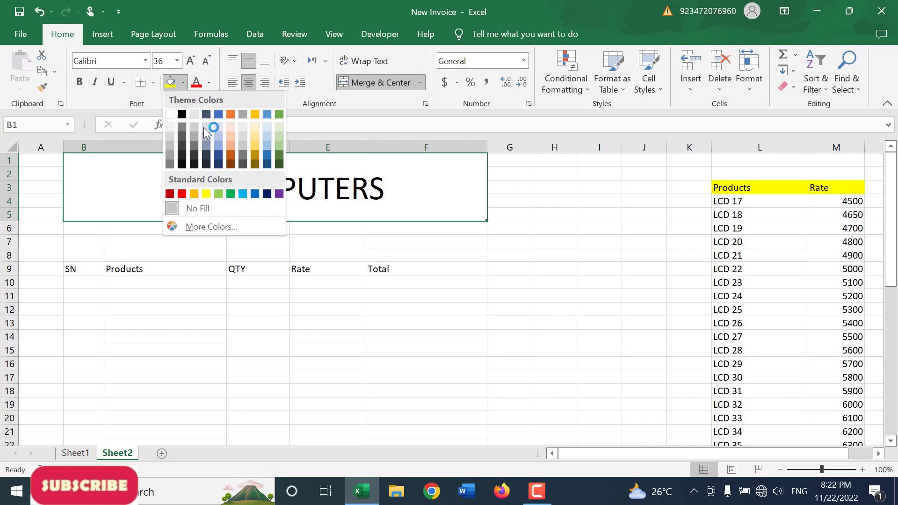
left_click(267, 154)
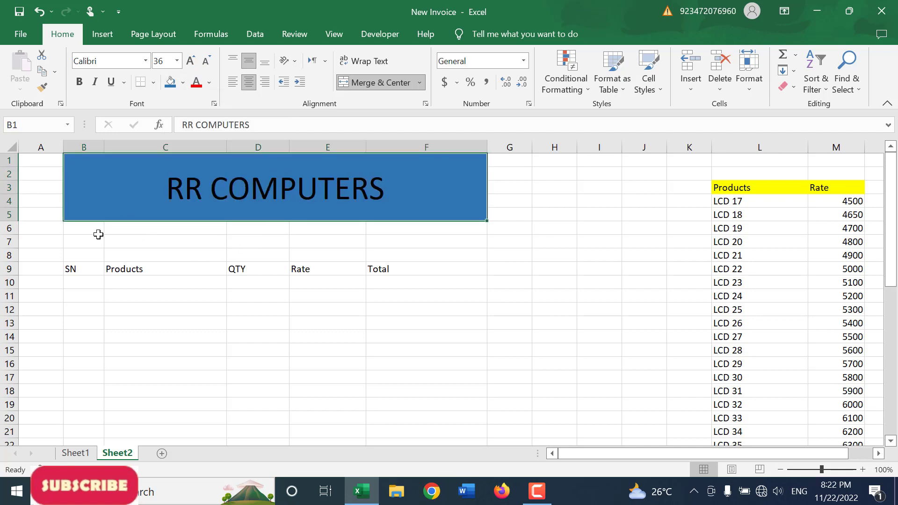
Step: Merge and center B6:F6 below the title and enter the shop's address line
left_click_drag(98, 235, 454, 224)
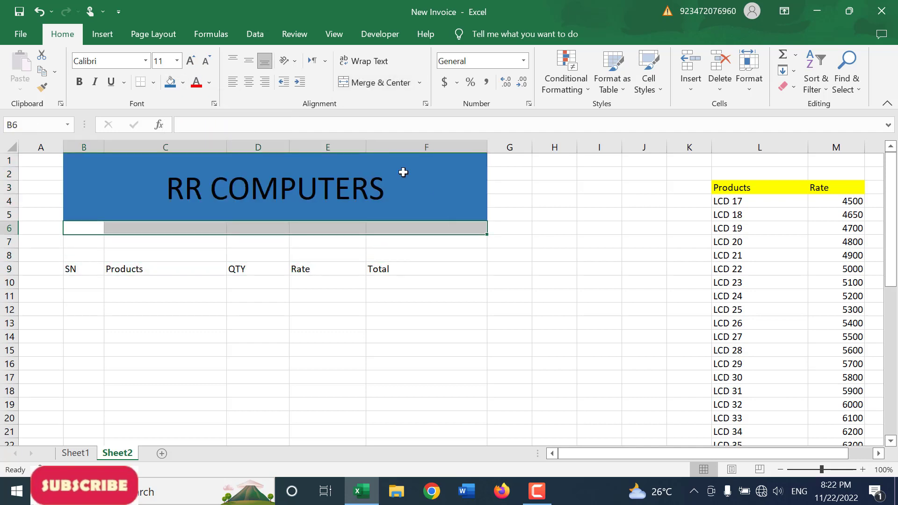
left_click(386, 88)
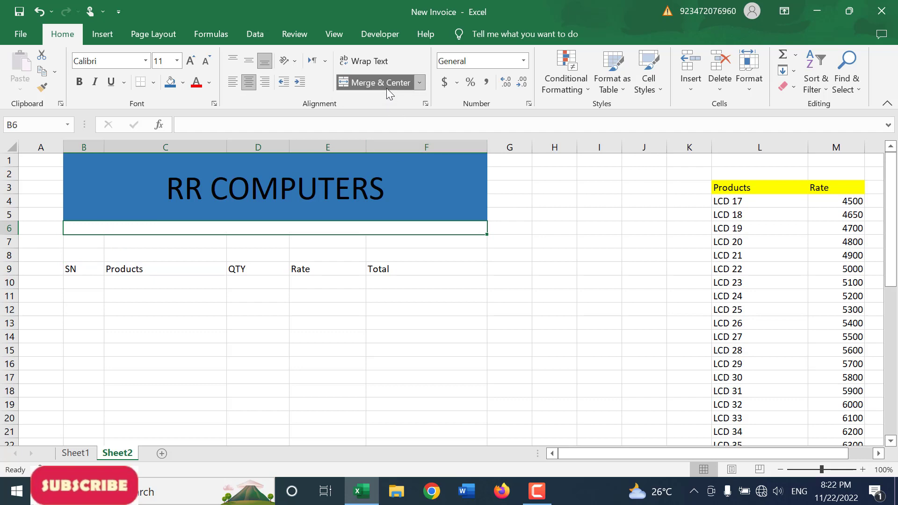
type("Address: ")
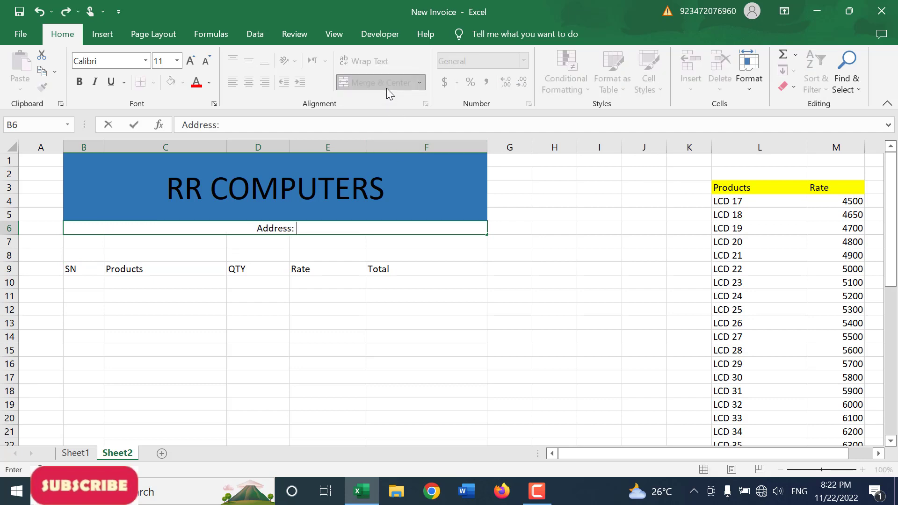
type("SITE AREA")
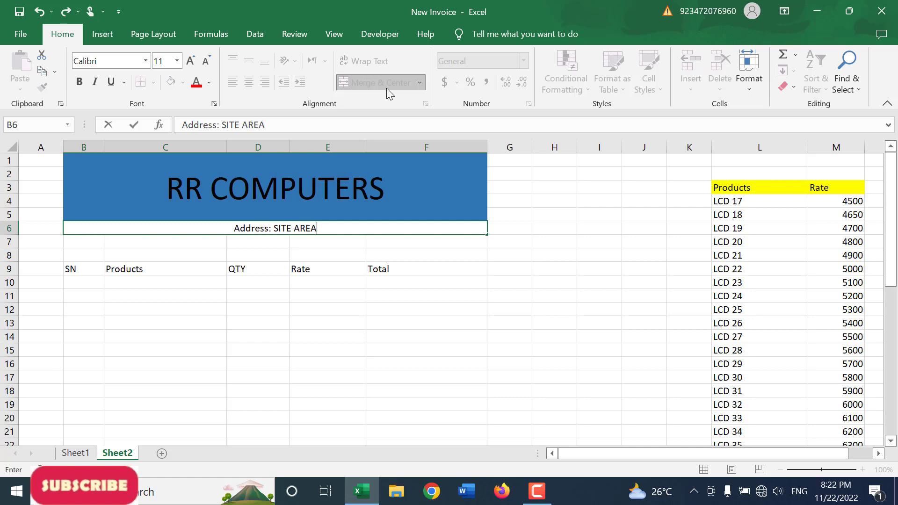
type(" KARACHI")
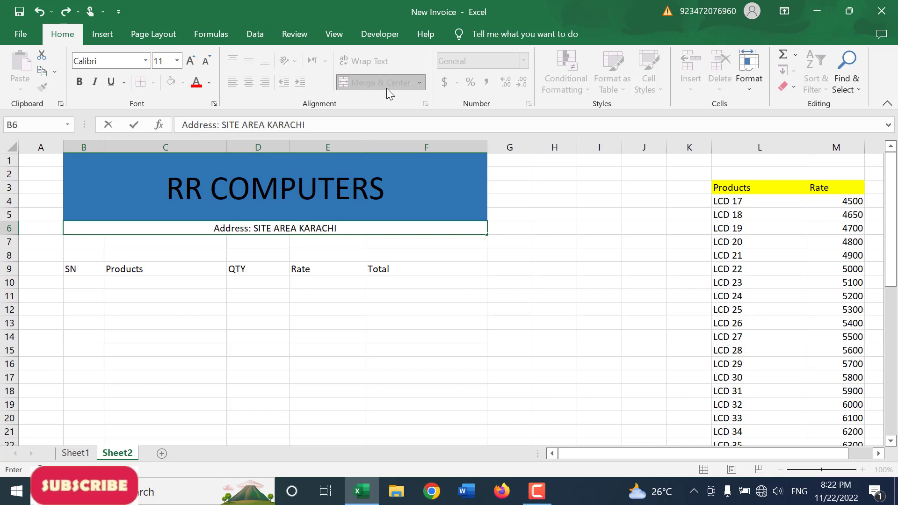
key("Return")
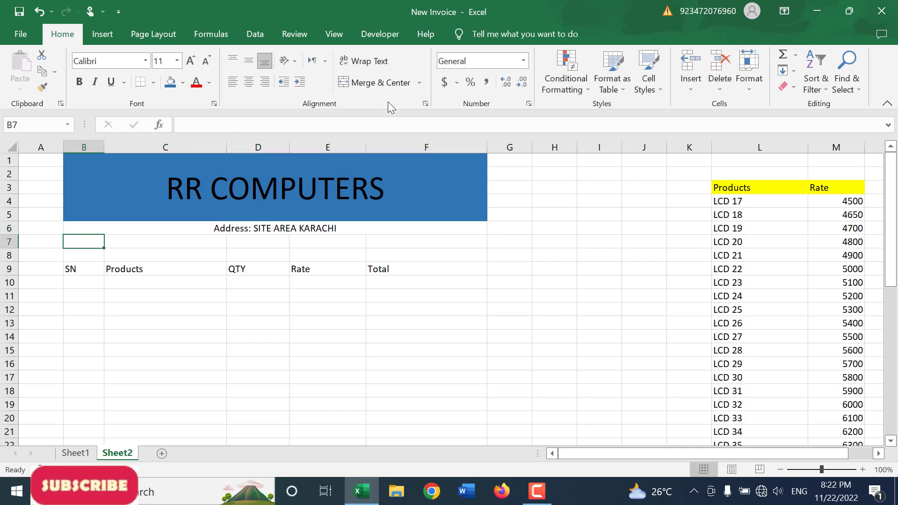
Step: Merge and center B7:F7 and enter the shop's cell number and email
left_click_drag(114, 241, 398, 241)
left_click(366, 85)
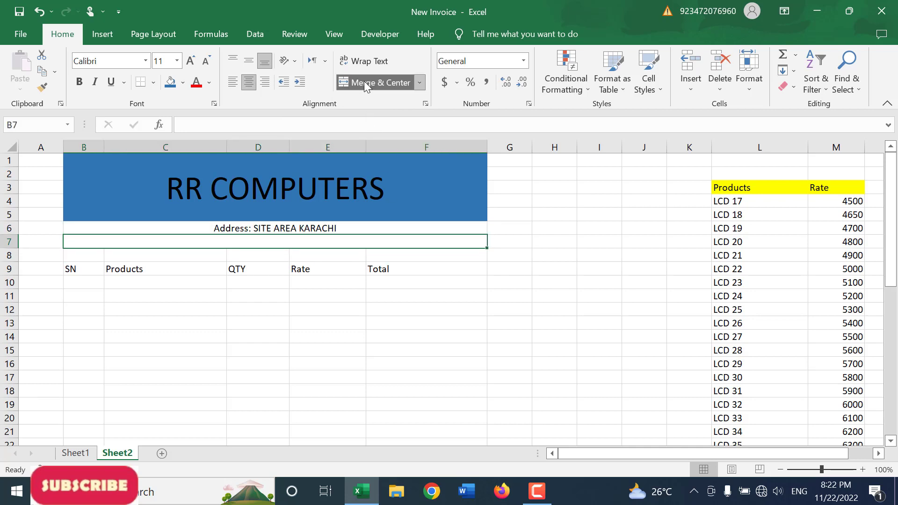
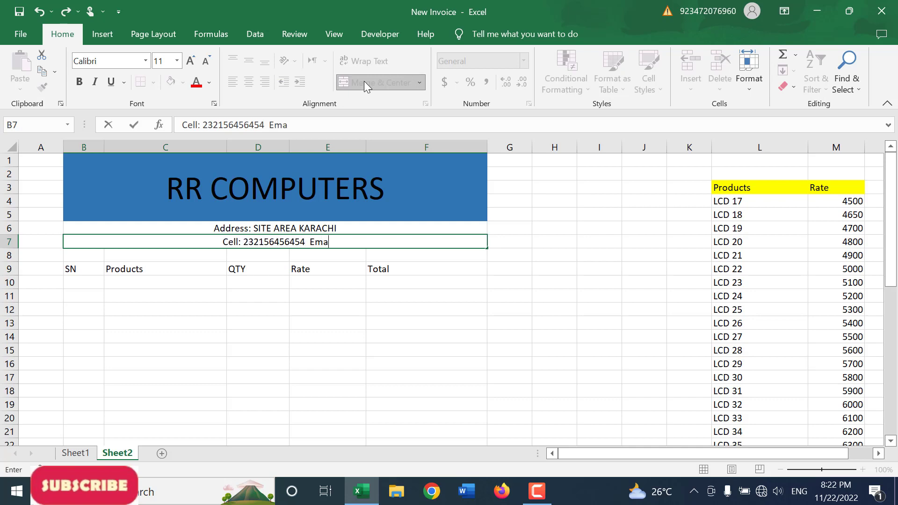
type("il: erujhweurhuewhrew")
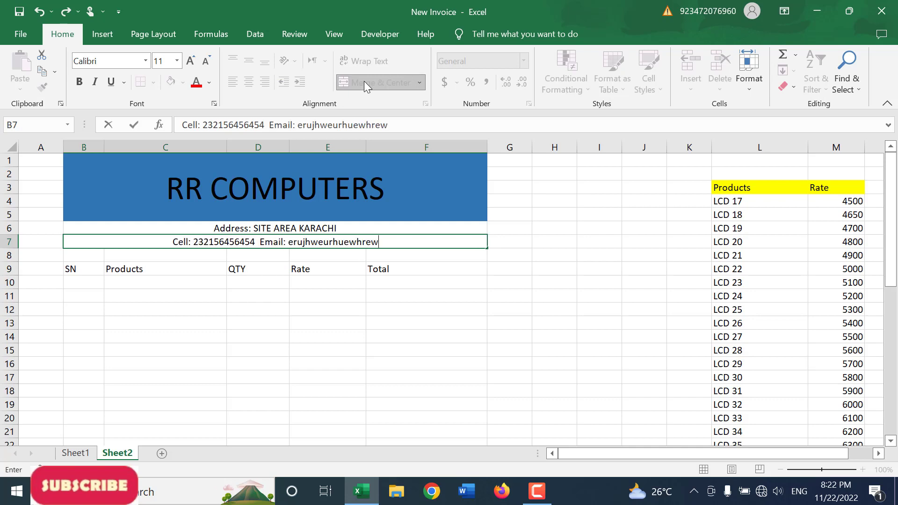
Step: Left-align the address and contact lines in rows 6 and 7, and move the column header row B9:F9 down to row 10
left_click_drag(304, 242, 303, 227)
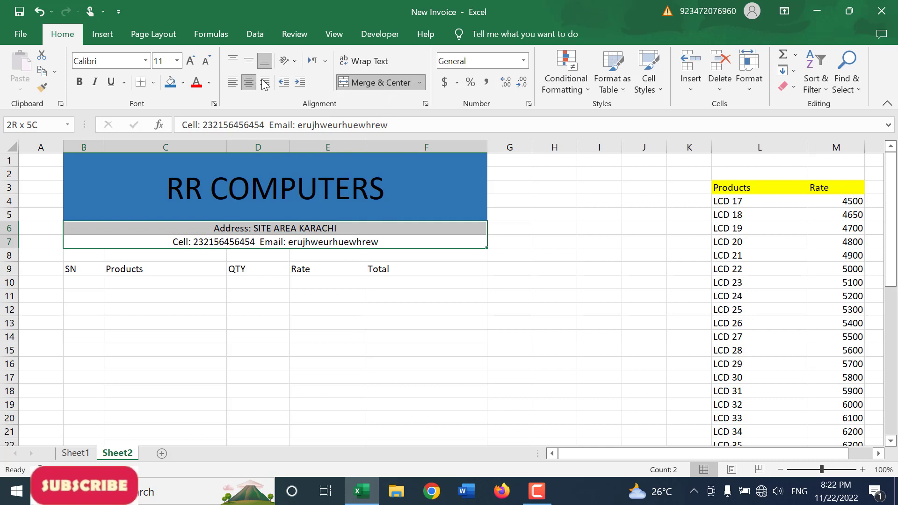
left_click(233, 82)
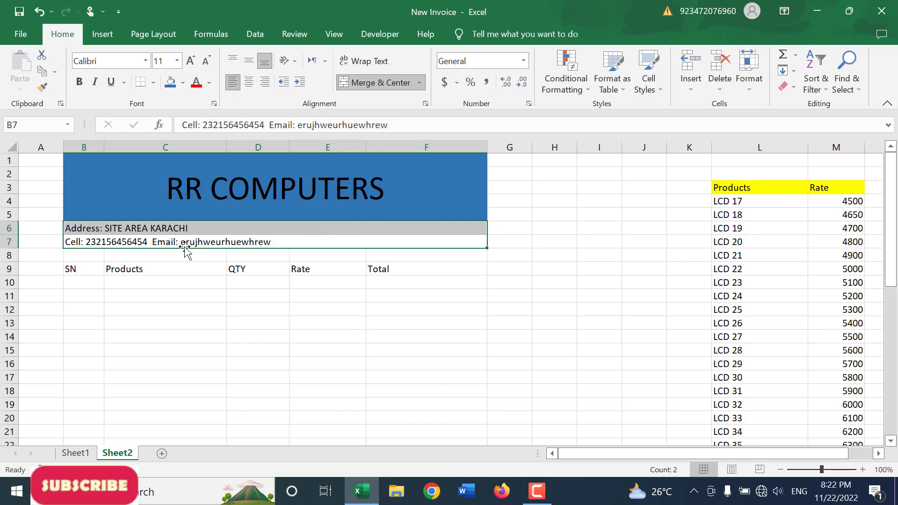
left_click(96, 258)
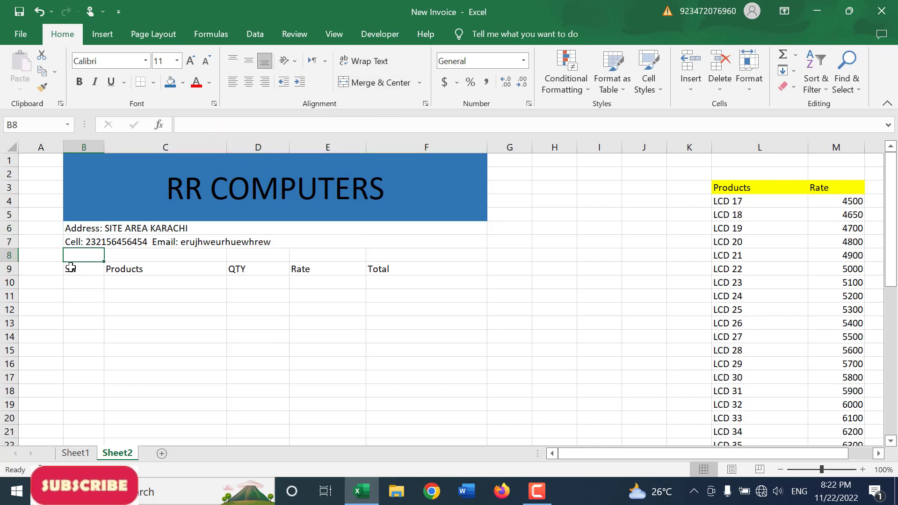
left_click_drag(71, 269, 414, 266)
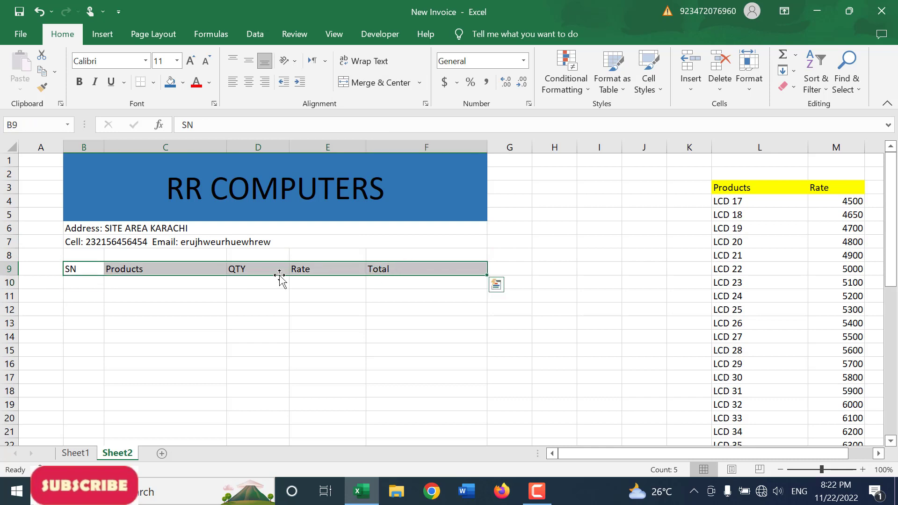
left_click_drag(281, 276, 282, 290)
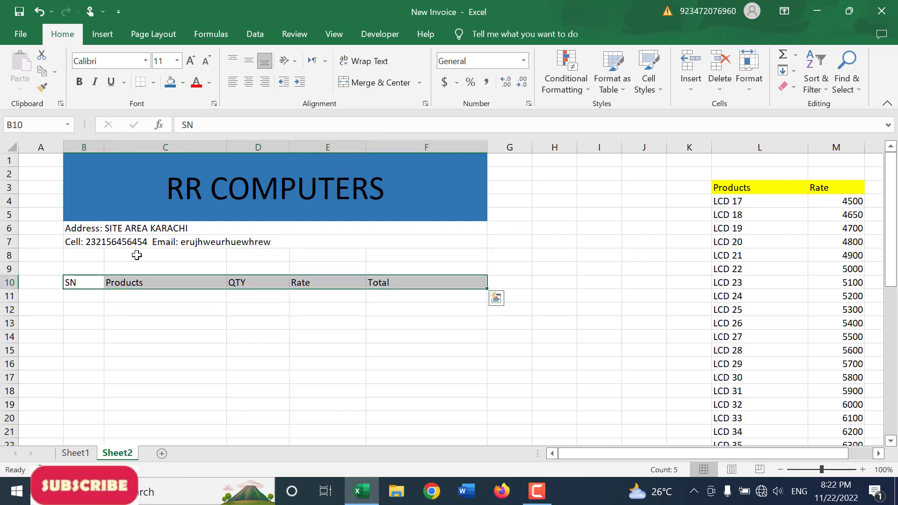
Step: Enter the label Invoice in B8 and the label Date in E8
left_click(89, 256)
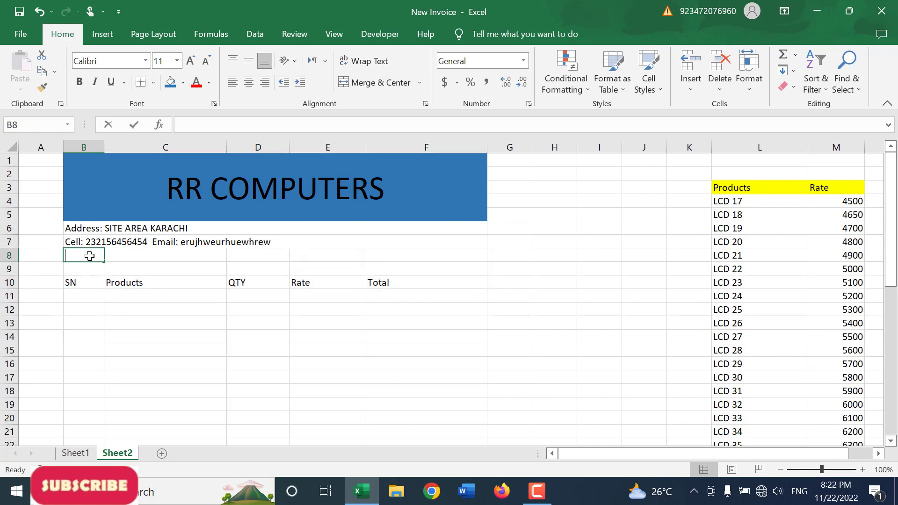
type("Invoice")
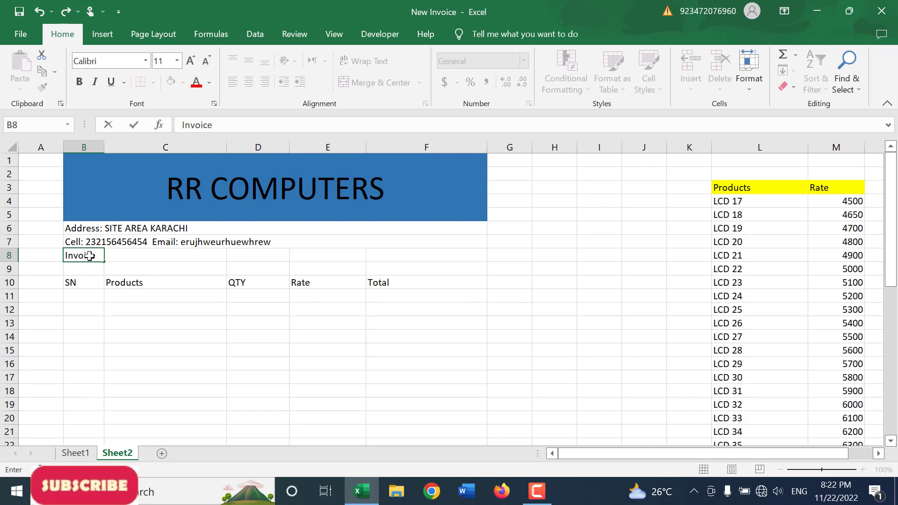
key("Tab")
key("Tab")
key("Tab")
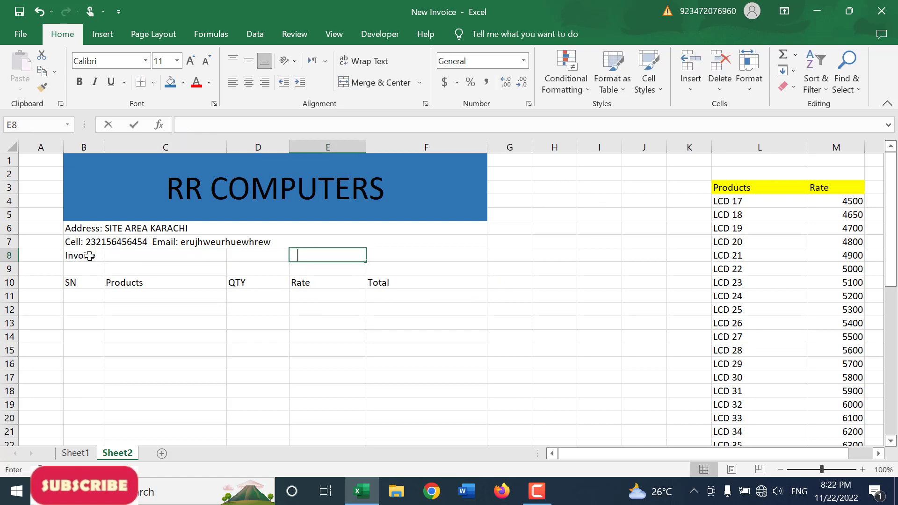
type("Date")
key("Tab")
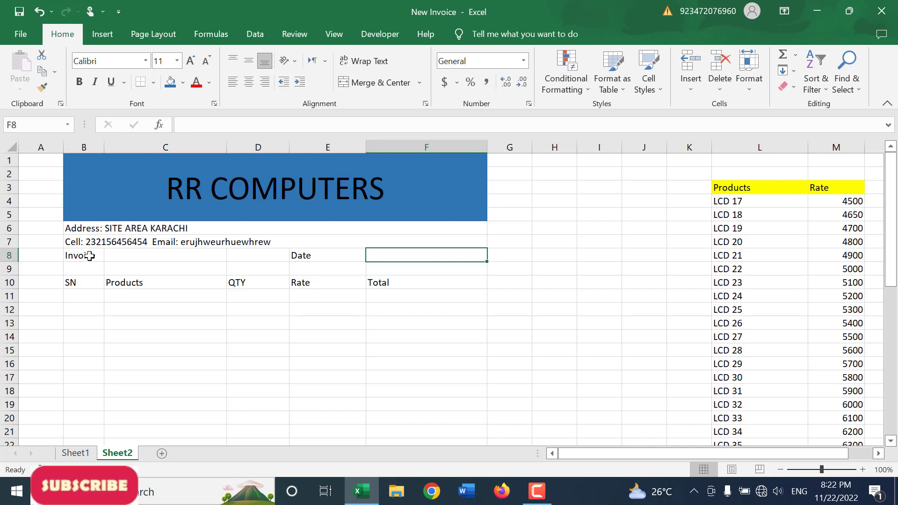
key("Left")
key("Left")
key("Left")
key("Down")
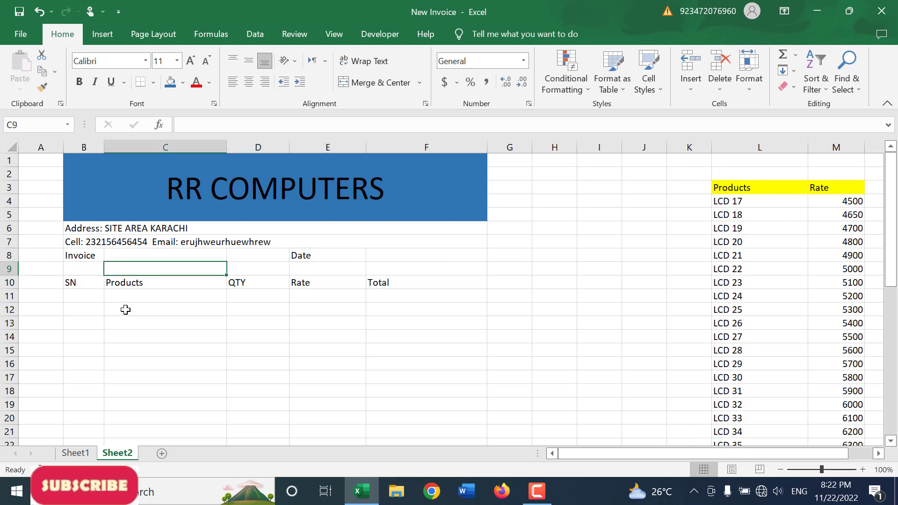
Step: Center the Invoice and Date row B8:F8 horizontally and vertically
left_click_drag(92, 258, 387, 261)
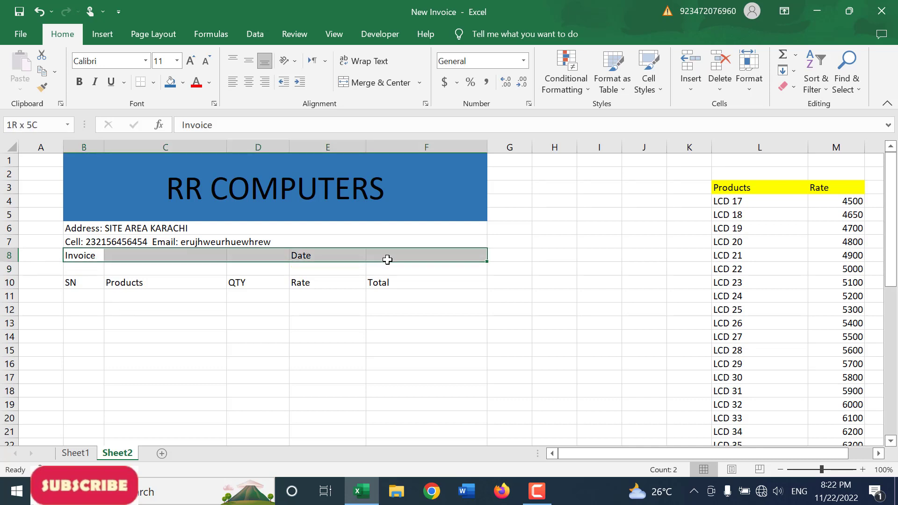
left_click(249, 82)
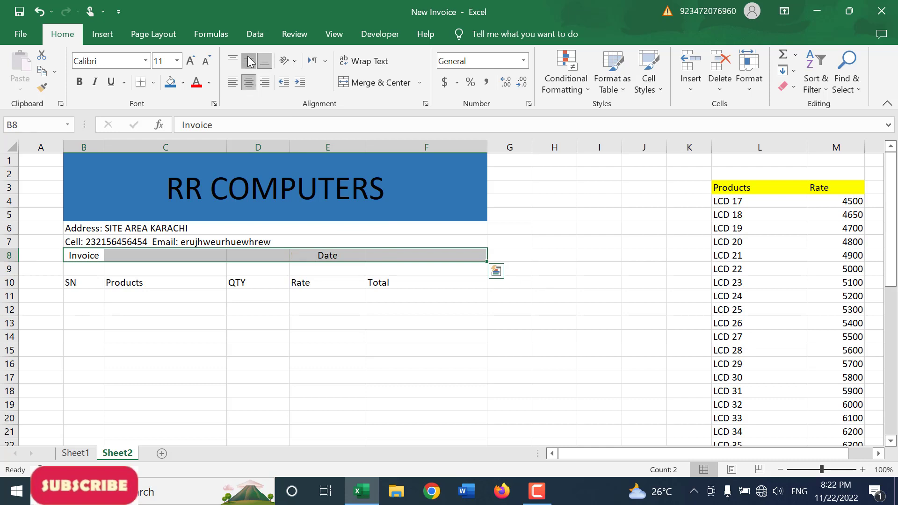
left_click(250, 61)
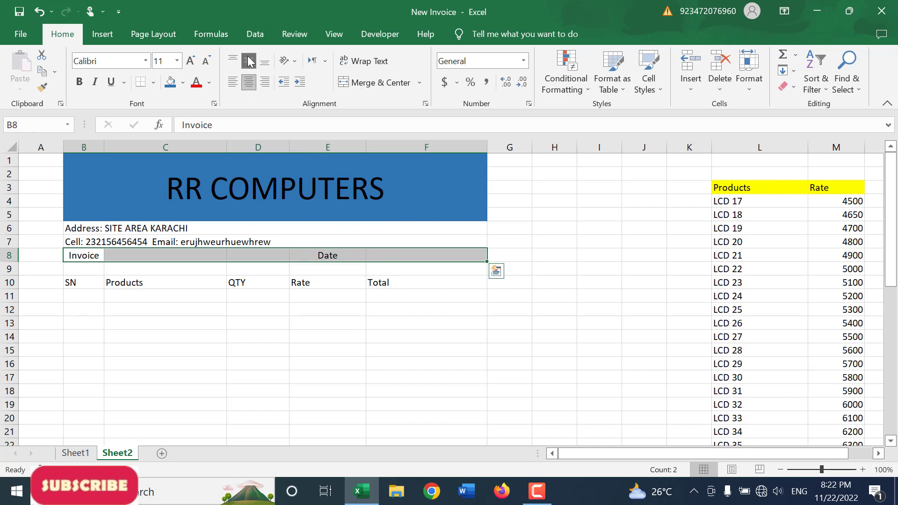
left_click(178, 328)
Step: Center the column headers B10:F10 horizontally and vertically, and fill them with a light blue theme color
left_click_drag(77, 283, 430, 281)
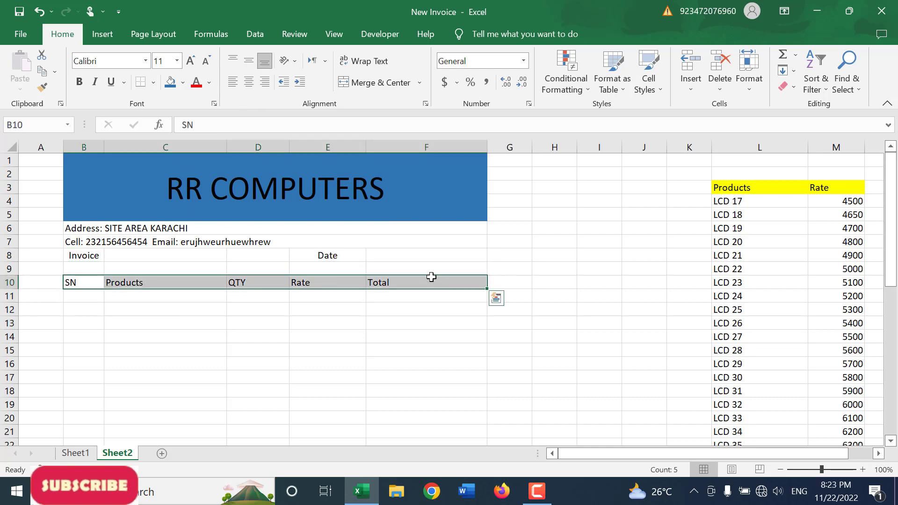
left_click(249, 85)
left_click(249, 65)
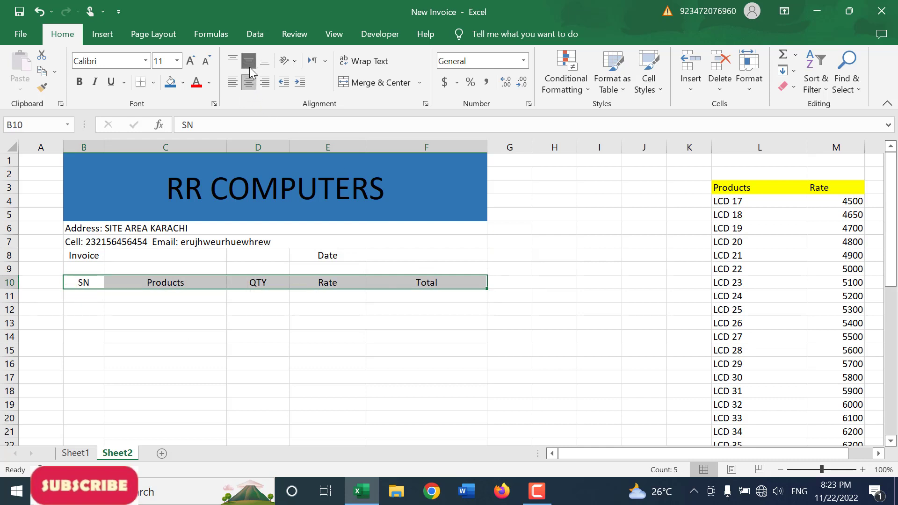
left_click(182, 82)
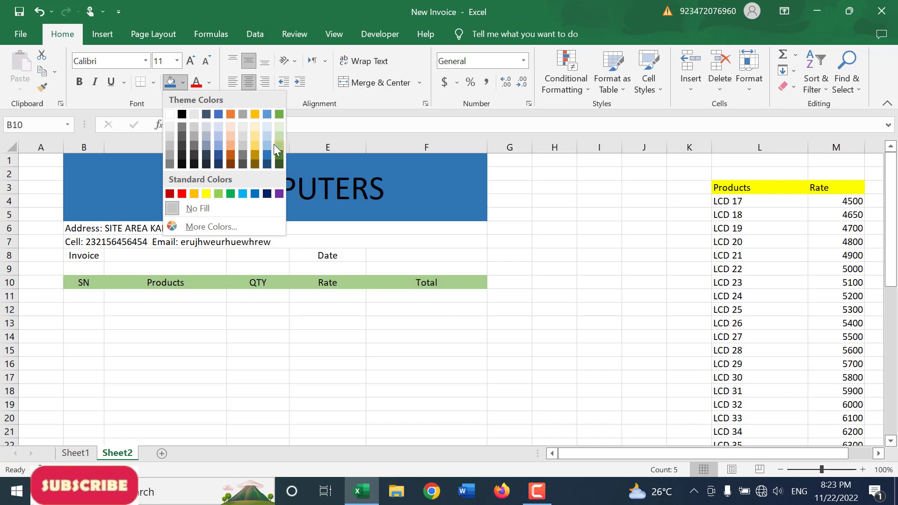
left_click(268, 145)
left_click(218, 350)
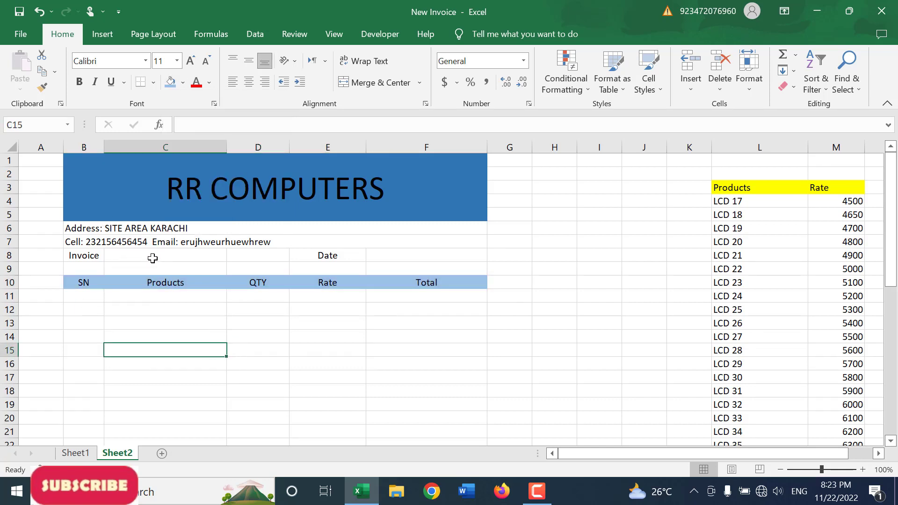
Step: Fill the Invoice and Date row B8:F8 with a light orange theme color
left_click(130, 257)
left_click_drag(100, 255, 387, 255)
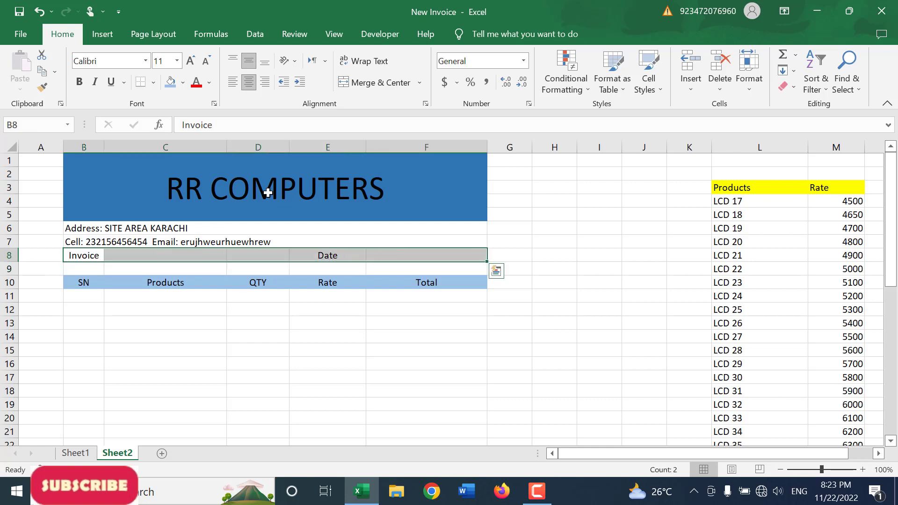
left_click(182, 83)
left_click(231, 136)
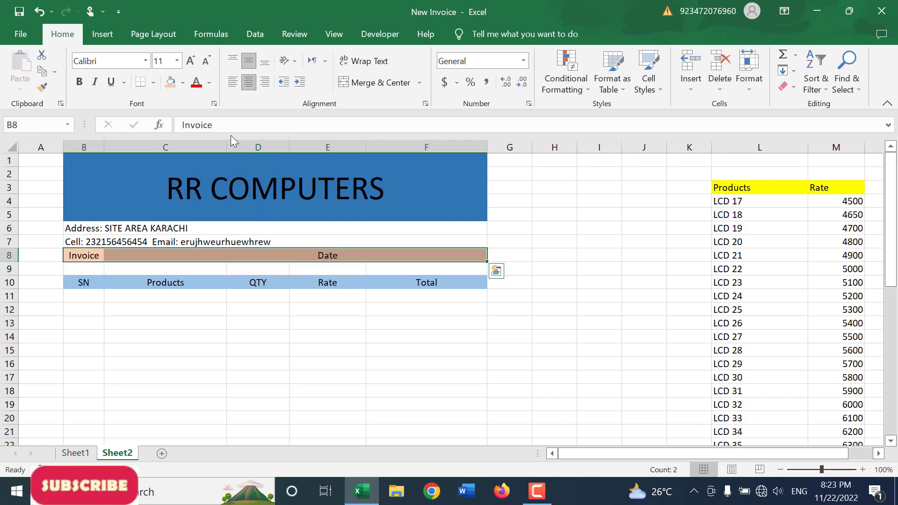
left_click(250, 328)
left_click(189, 227)
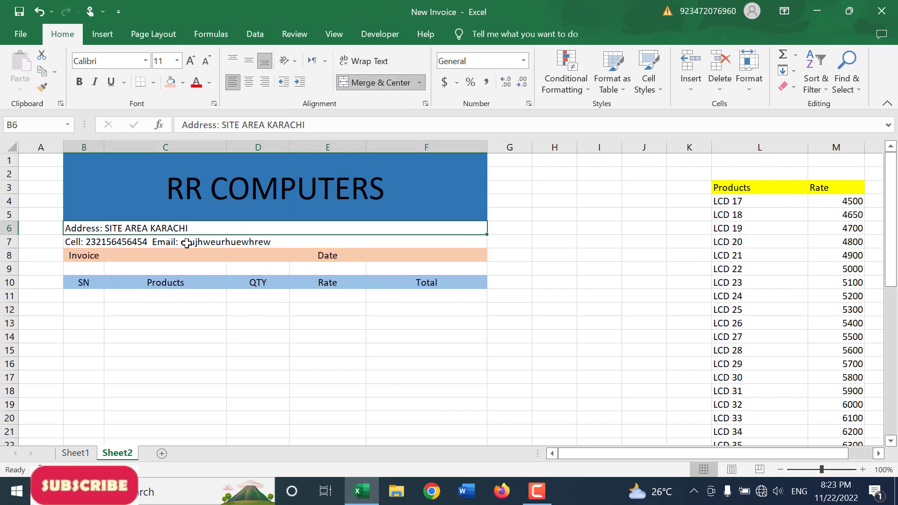
left_click(201, 244)
left_click(130, 194)
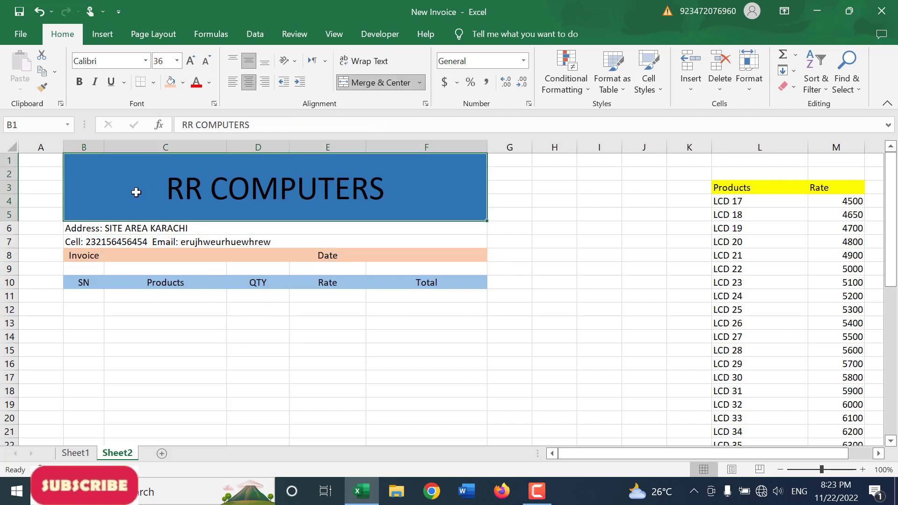
Step: Insert the round green TF logo picture from the Documents folder on this device
left_click(254, 319)
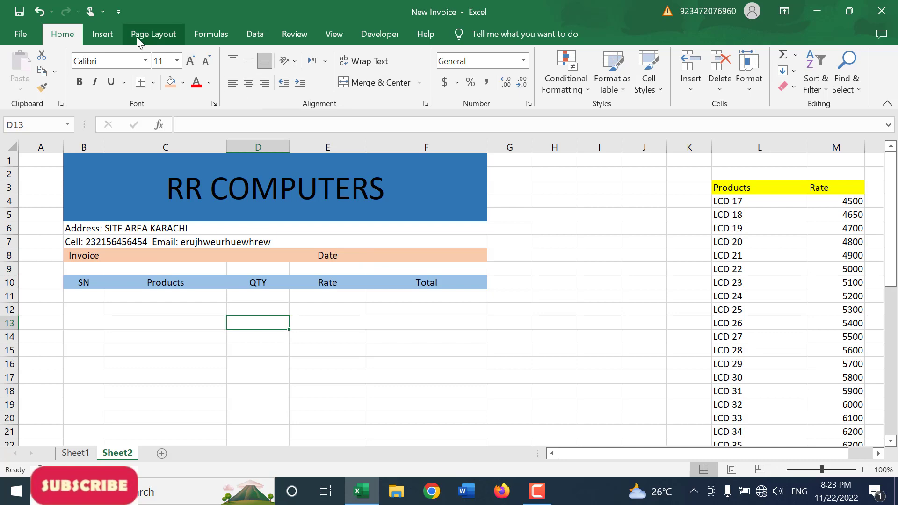
left_click(104, 37)
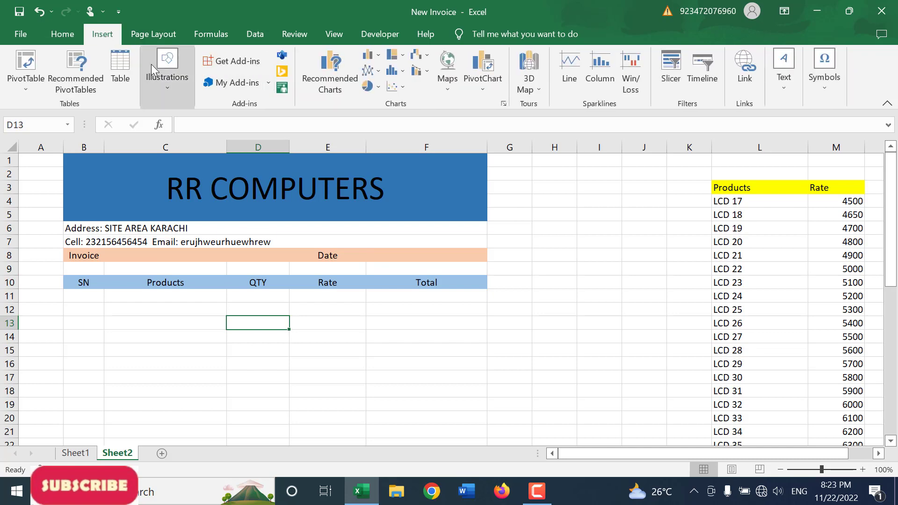
left_click(168, 83)
left_click(161, 134)
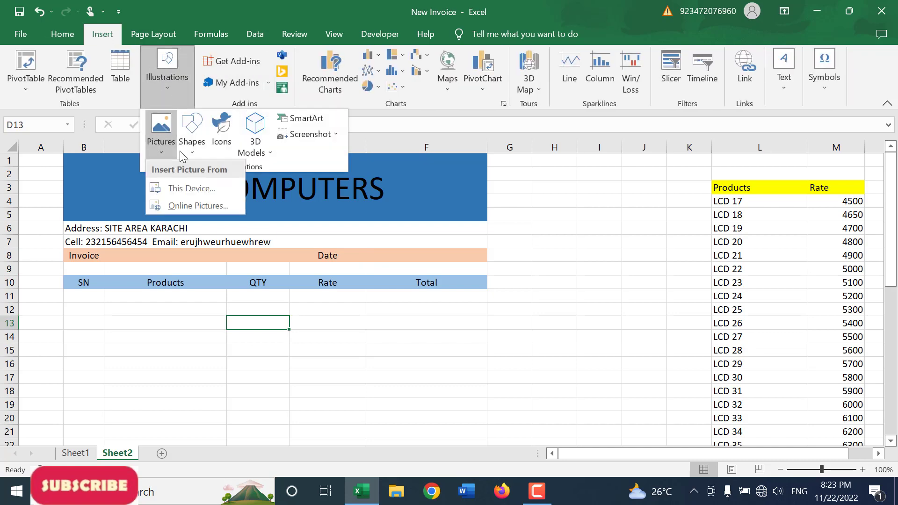
left_click(196, 188)
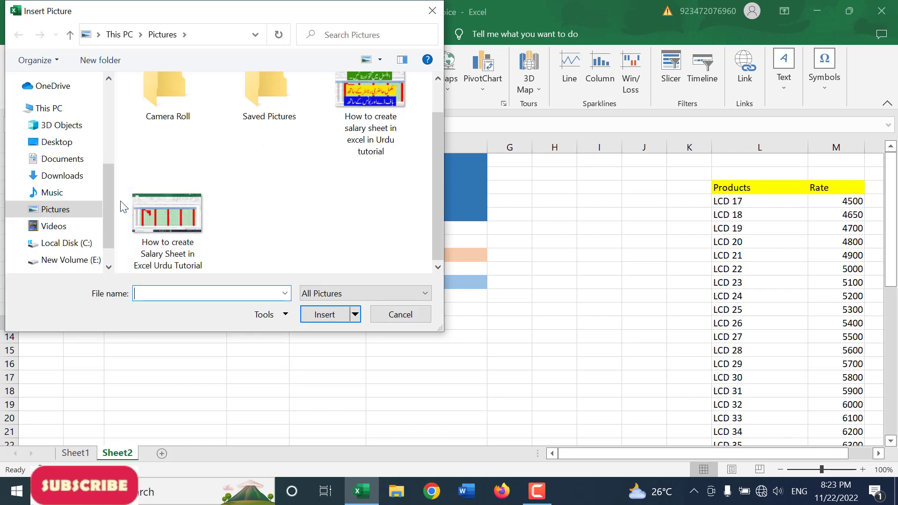
left_click(77, 161)
scroll(313, 213, "down", 10)
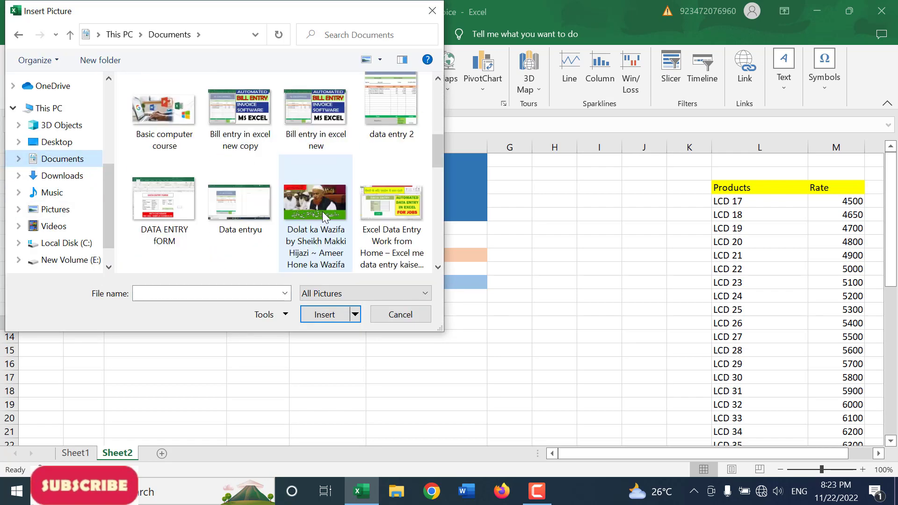
double_click(381, 196)
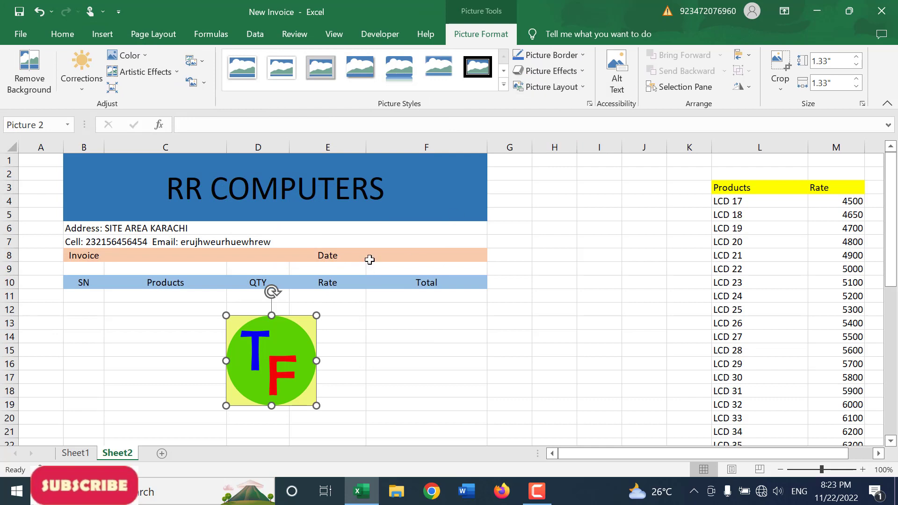
Step: Shrink the TF logo to fit within the title block and place it left of the RR COMPUTERS title
left_click_drag(316, 315, 209, 261)
left_click_drag(190, 220, 110, 183)
left_click(293, 369)
Step: Add list data validation to the Products cells C11:C23 with =$L$4:$L$44 as the source
scroll(288, 373, "down", 1)
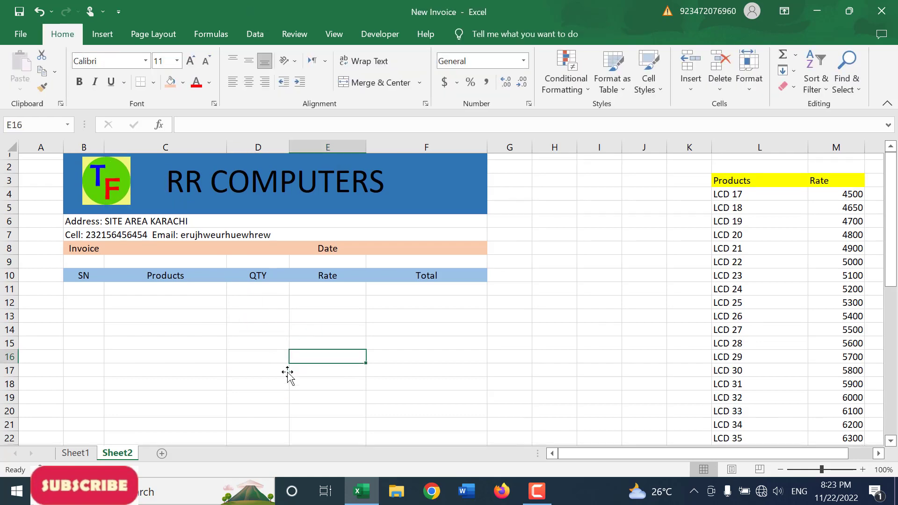
left_click_drag(201, 254, 207, 416)
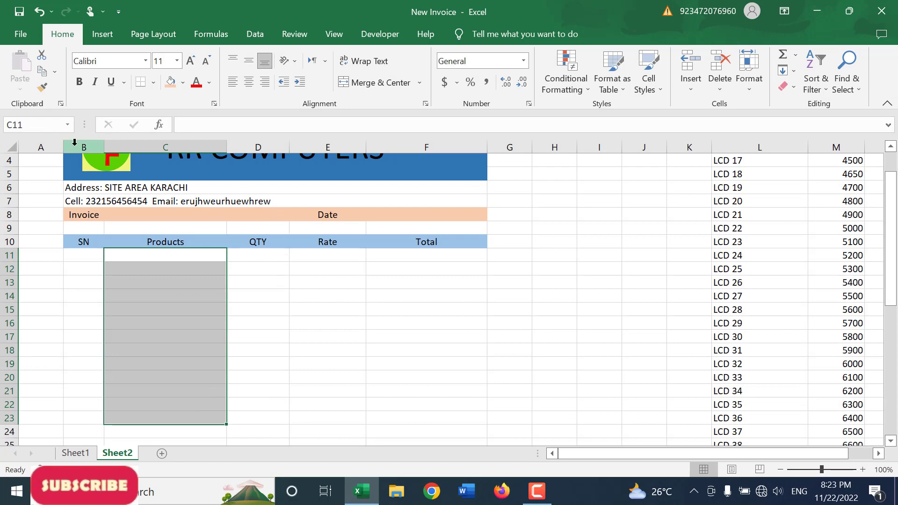
left_click(255, 35)
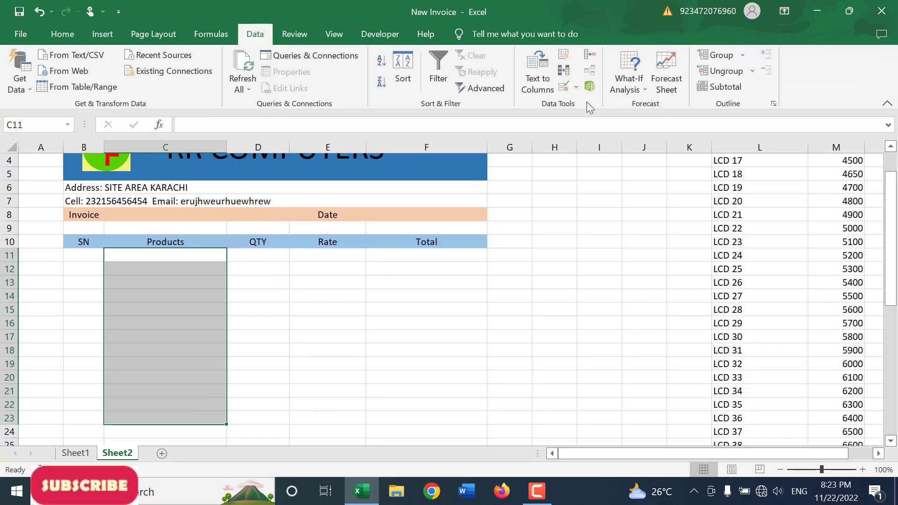
left_click(564, 89)
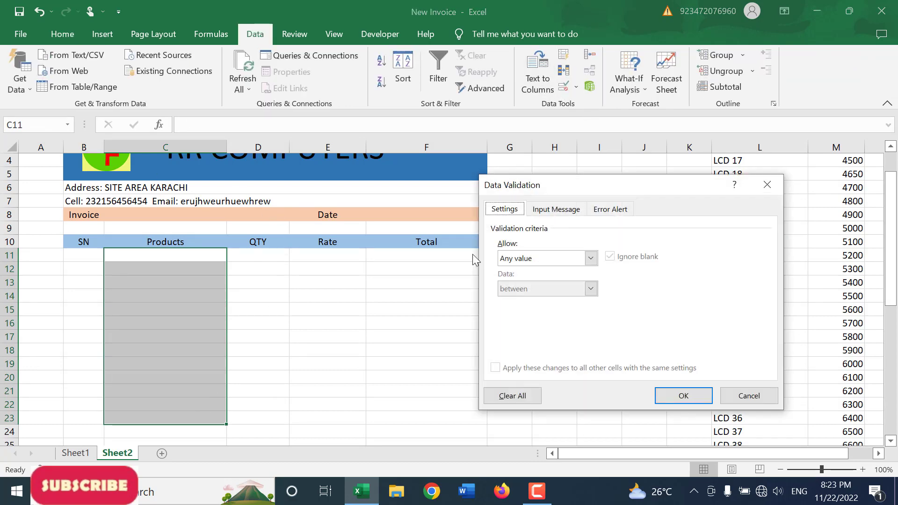
left_click(533, 259)
left_click(525, 305)
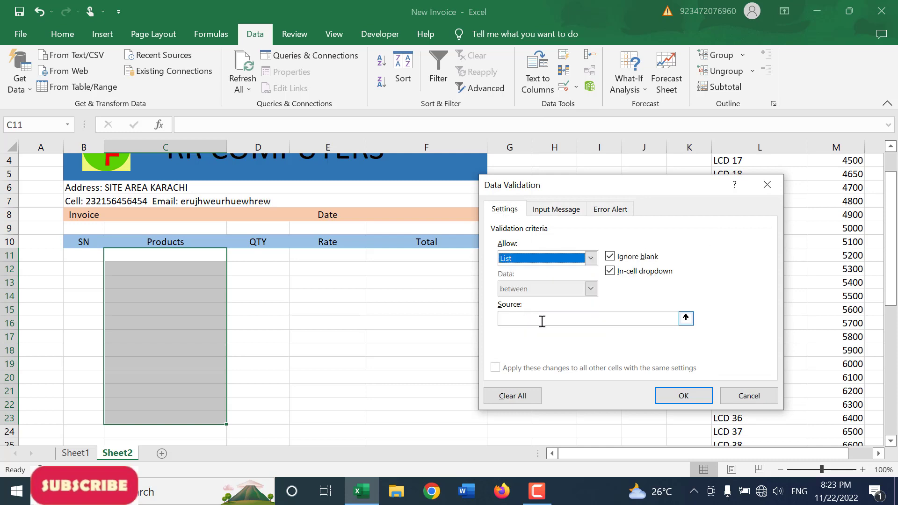
left_click(543, 322)
left_click_drag(564, 188, 345, 198)
scroll(604, 218, "up", 1)
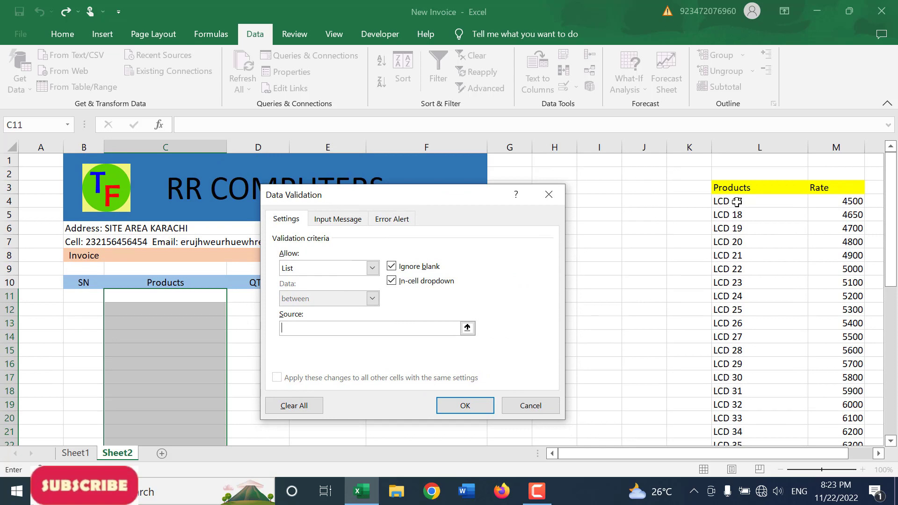
left_click_drag(738, 192, 745, 418)
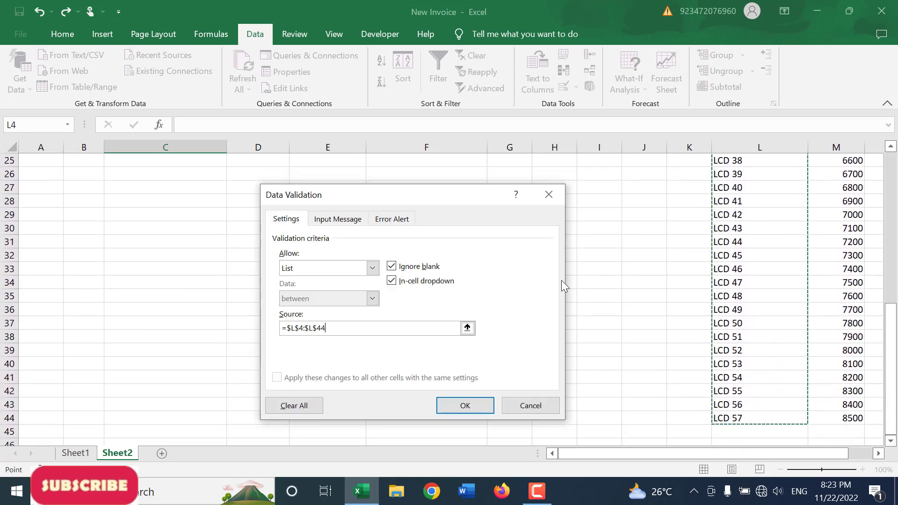
left_click(466, 407)
scroll(295, 295, "up", 8)
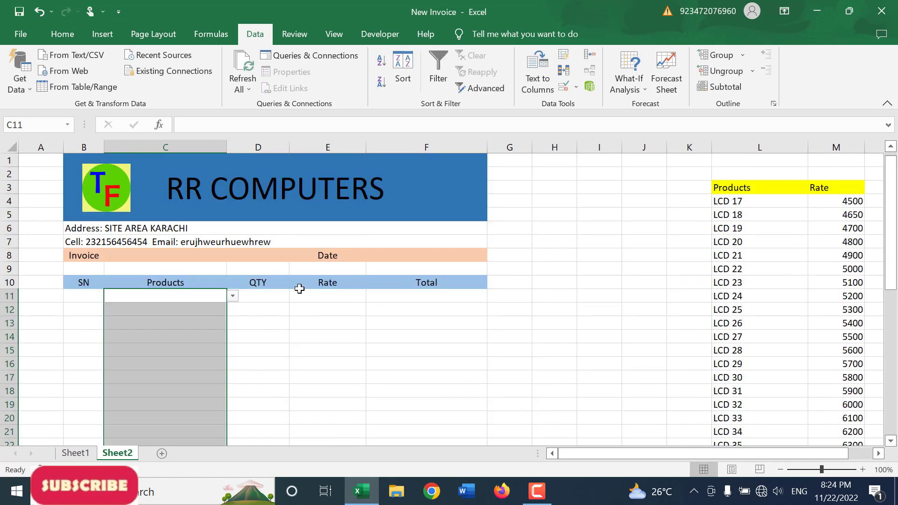
Step: Choose LCD 22 from the product dropdown in C11 and enter a quantity of 10 in D11
scroll(299, 302, "down", 2)
left_click(204, 218)
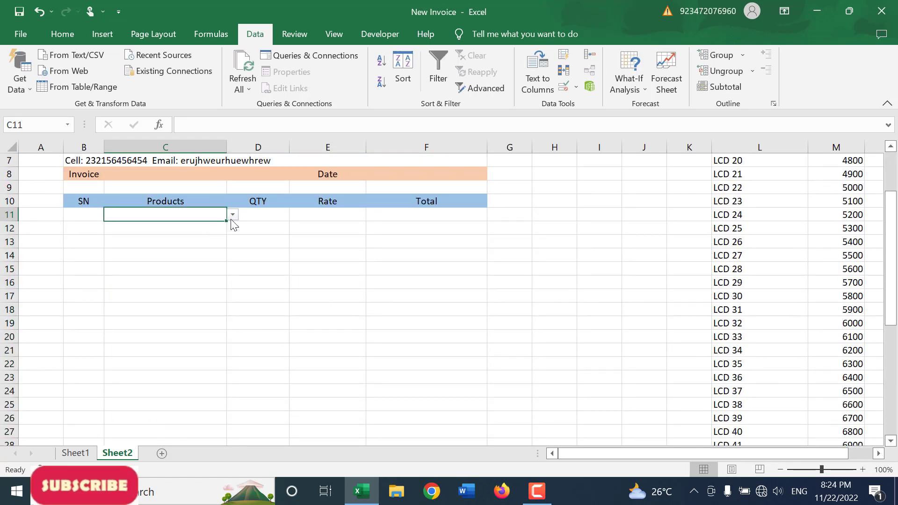
left_click(233, 216)
left_click(177, 243)
left_click(232, 215)
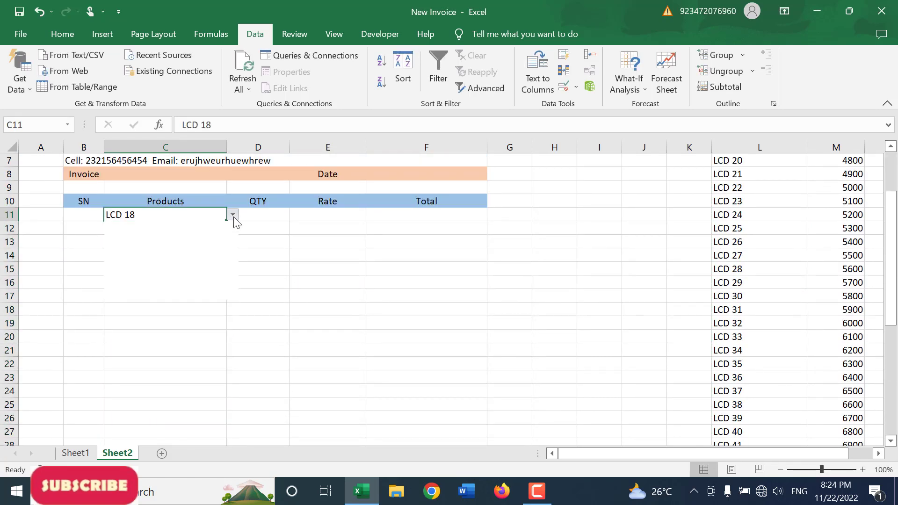
left_click(168, 262)
left_click(260, 218)
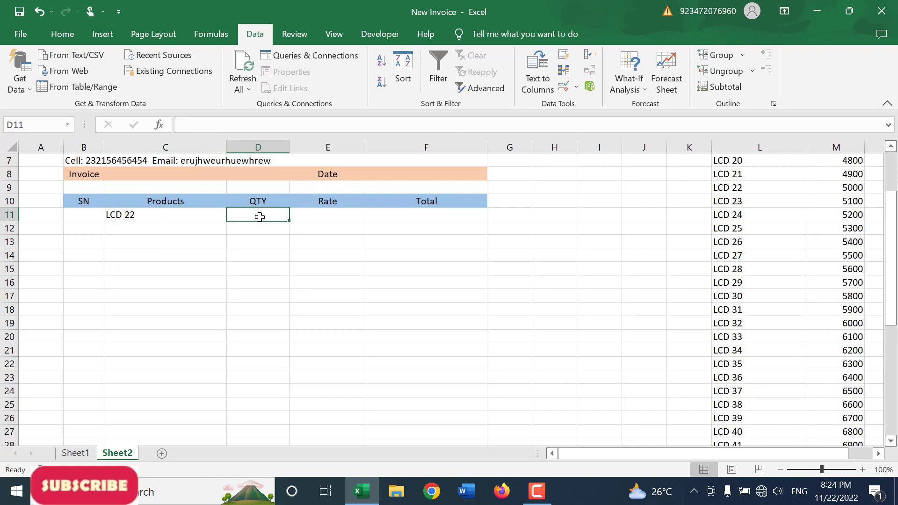
type("10")
key("Return")
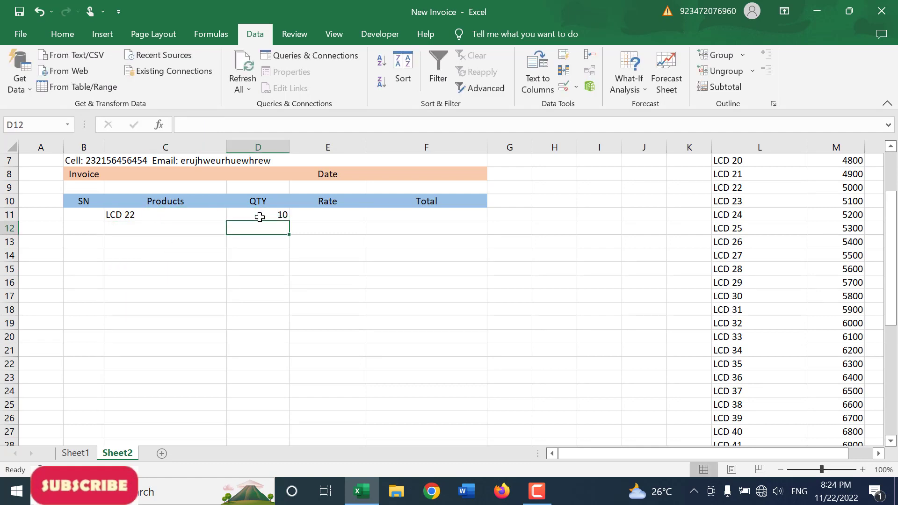
Step: Enter the formula =VLOOKUP(C11, L3:M44, 2, 0) in Rate cell E11 to fetch the product's rate
left_click(333, 214)
left_click(173, 217)
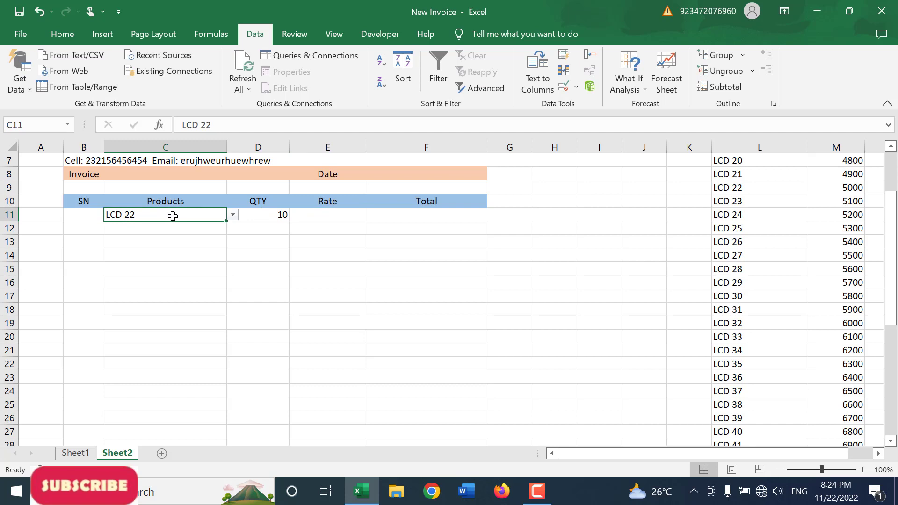
left_click(361, 215)
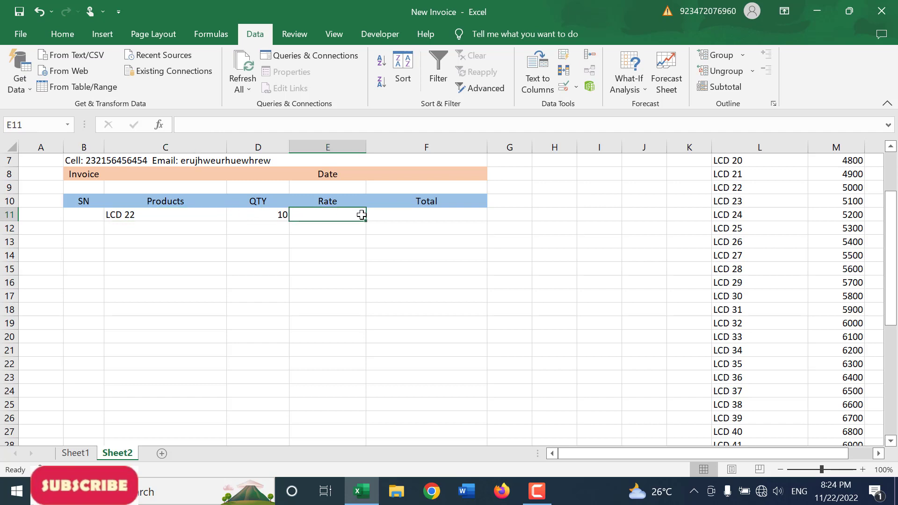
type("=vlookup")
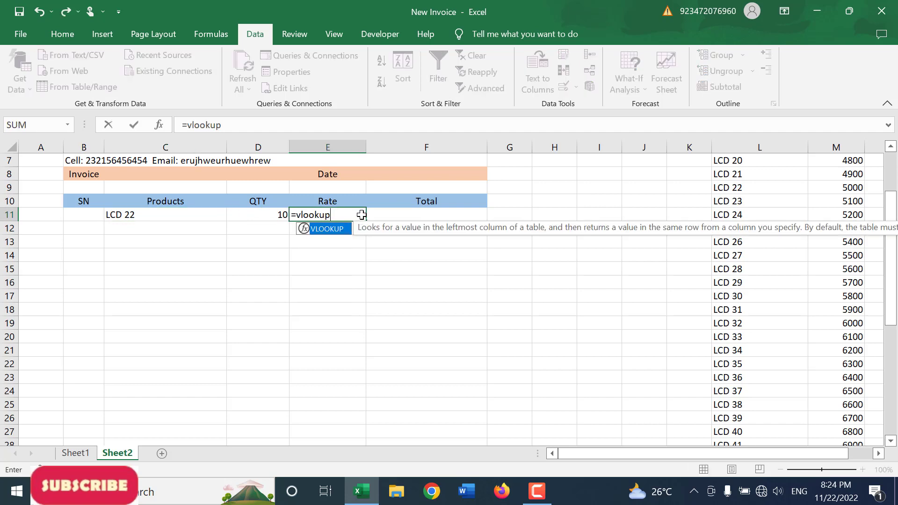
type("(")
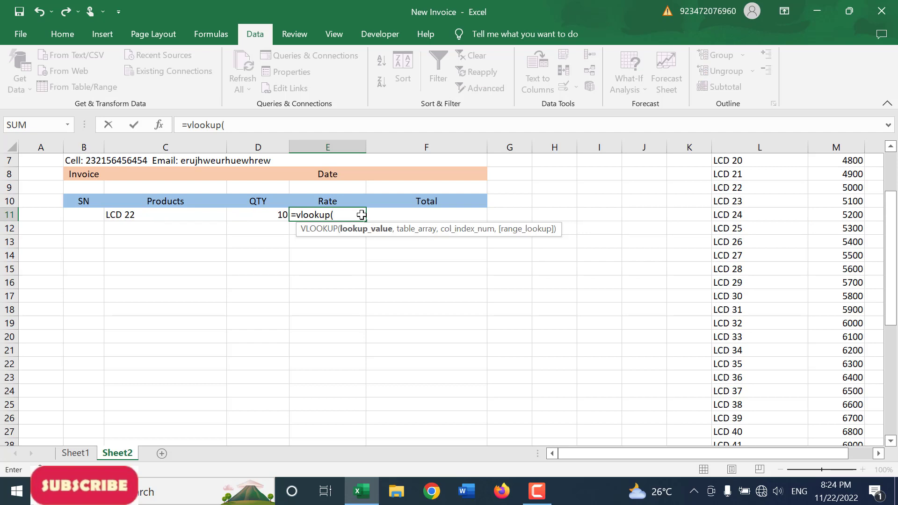
left_click(177, 221)
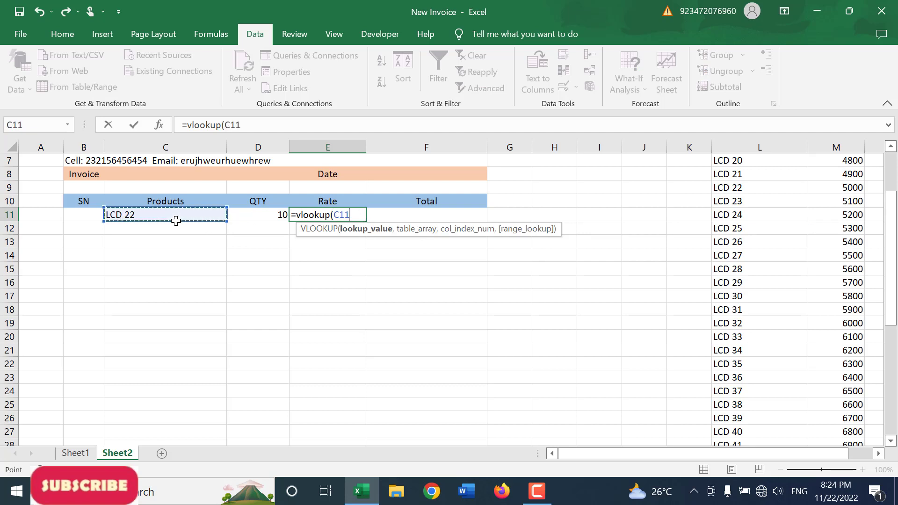
type(",")
scroll(819, 192, "up", 2)
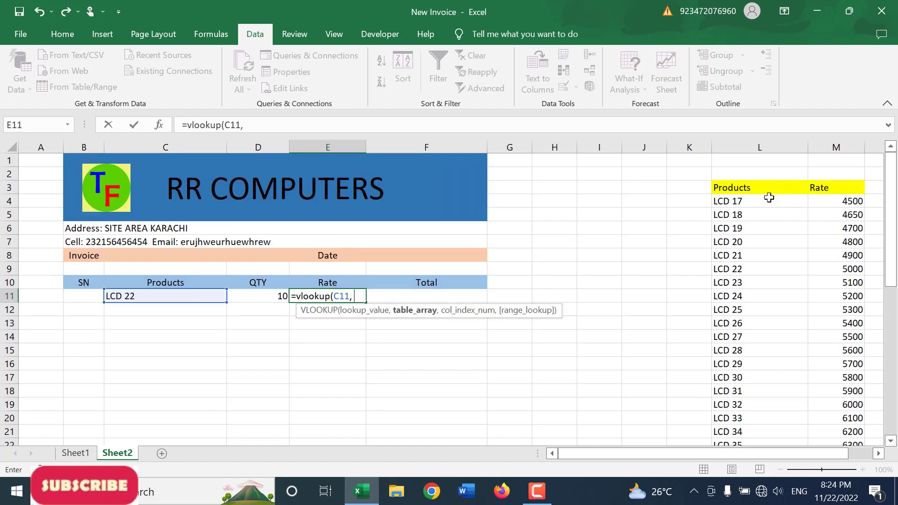
left_click_drag(768, 194, 852, 401)
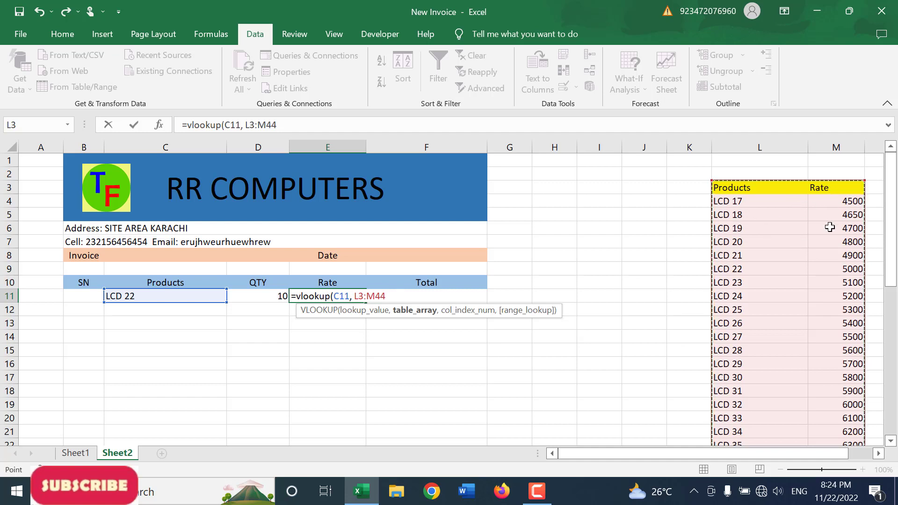
type("2")
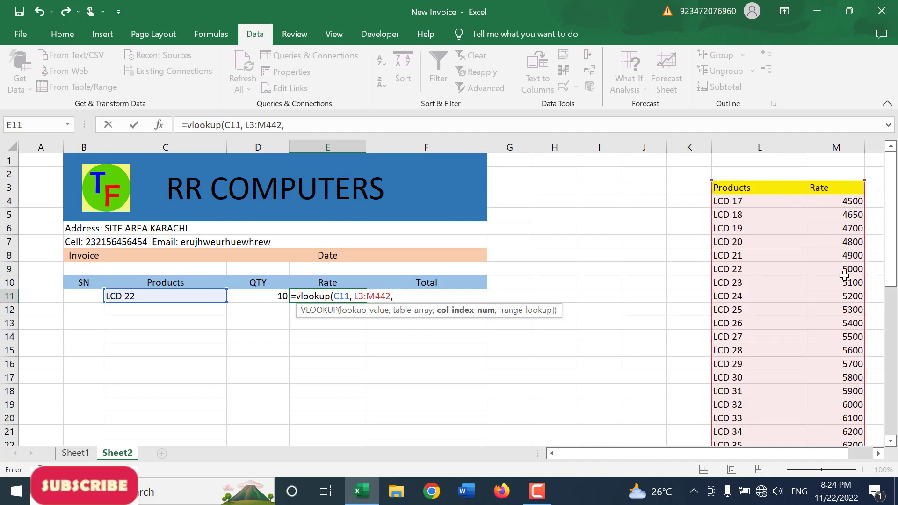
type(", ")
type("2, 0)")
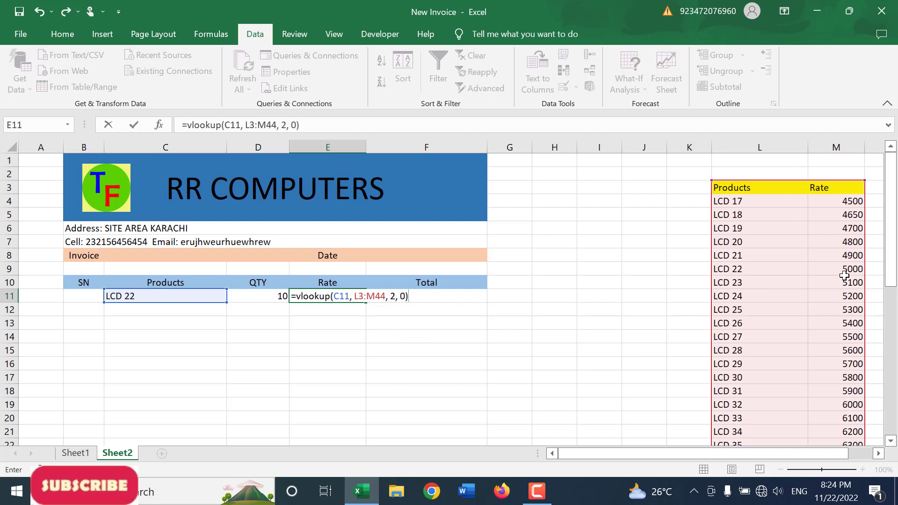
key("ctrl+Return")
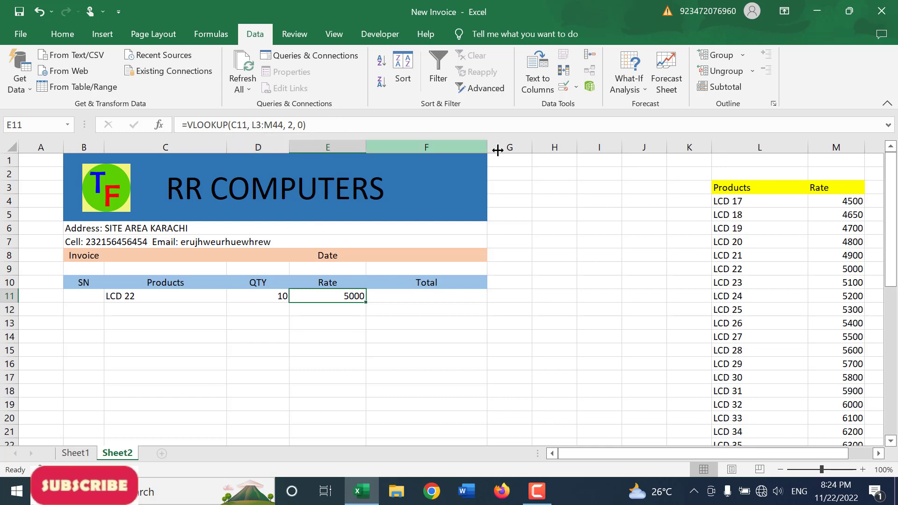
Step: Make the lookup range in the E11 rate formula absolute as $L$3:$M$44
left_click(721, 196)
scroll(739, 274, "down", 3)
scroll(762, 290, "down", 12)
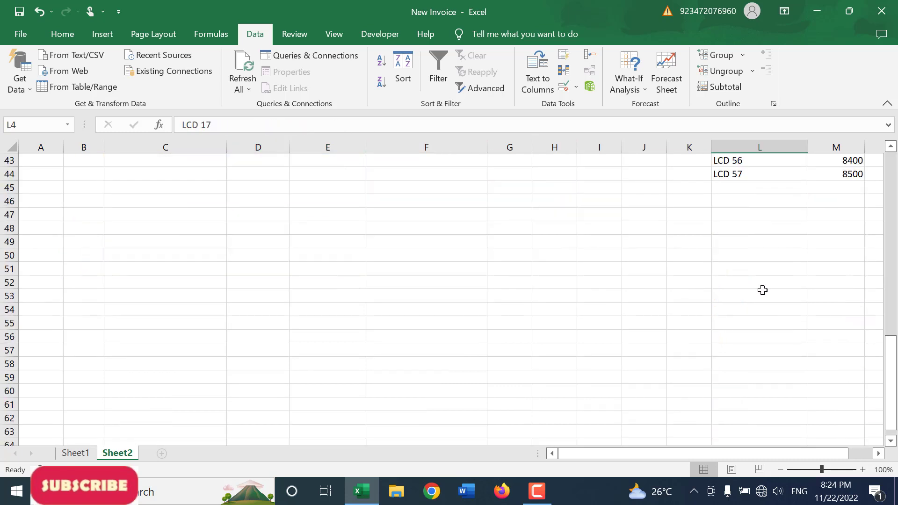
scroll(858, 255, "up", 3)
left_click(812, 257)
scroll(543, 233, "up", 12)
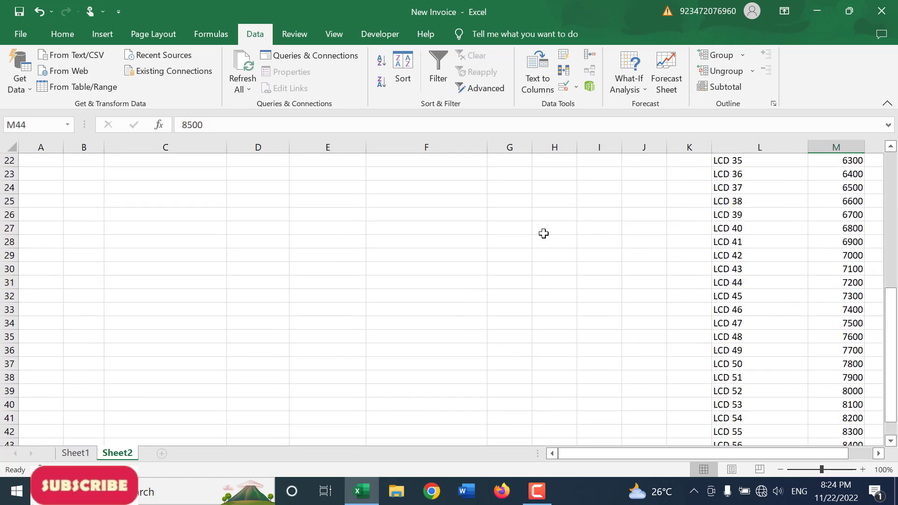
left_click(353, 297)
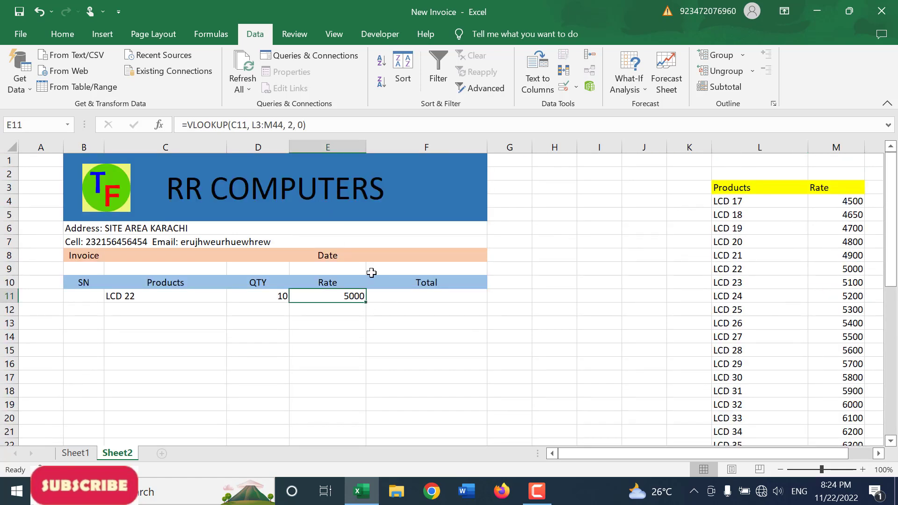
left_click_drag(250, 127, 285, 128)
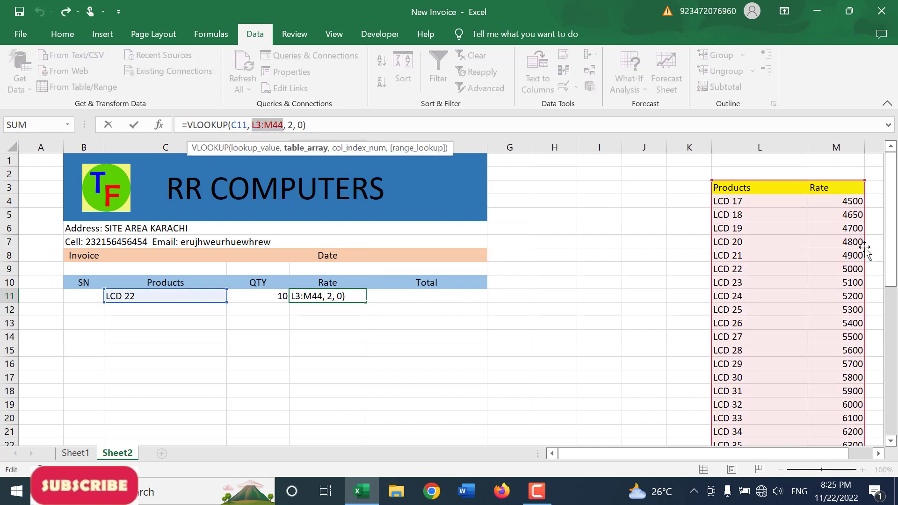
key("F4")
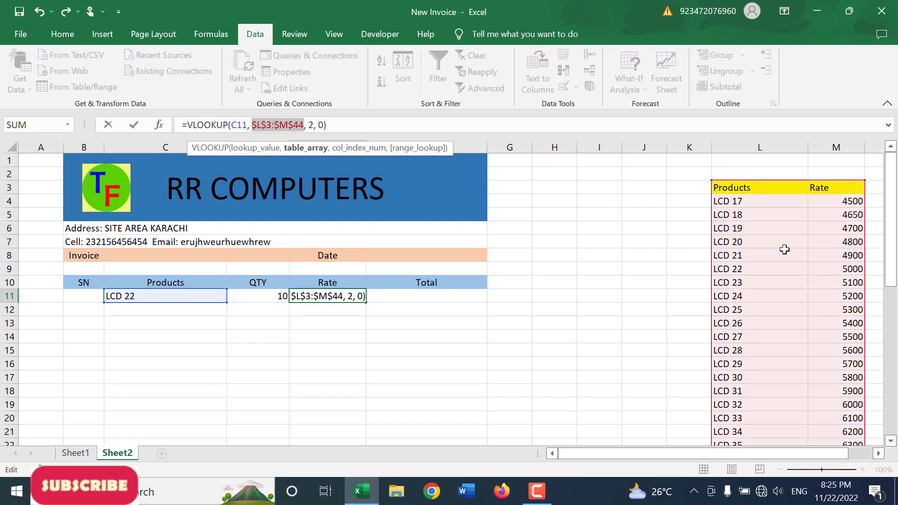
key("Return")
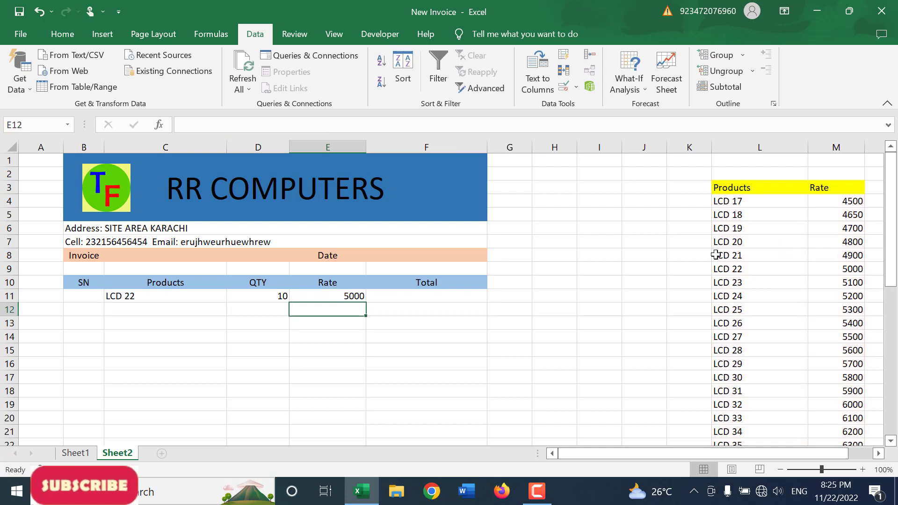
Step: Enter the formula =D11*E11 in Total cell F11 to multiply quantity by rate
left_click(351, 296)
left_click(420, 299)
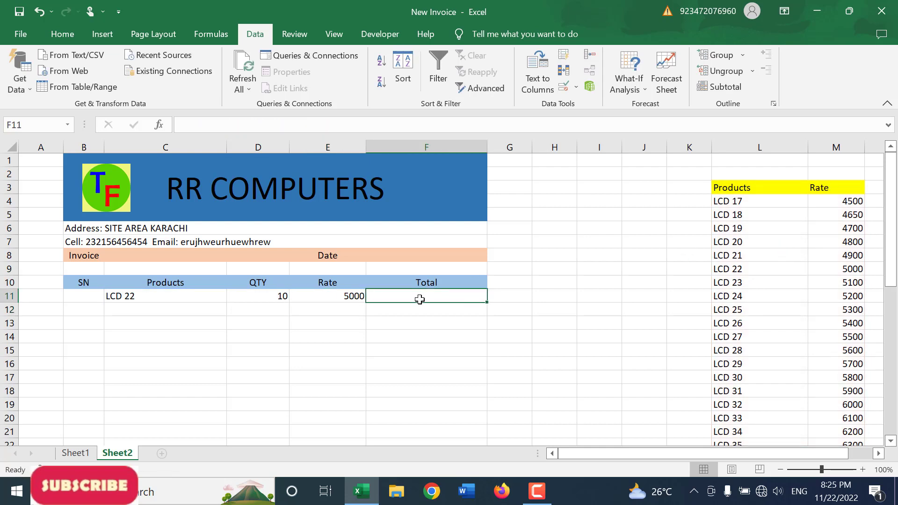
type("=")
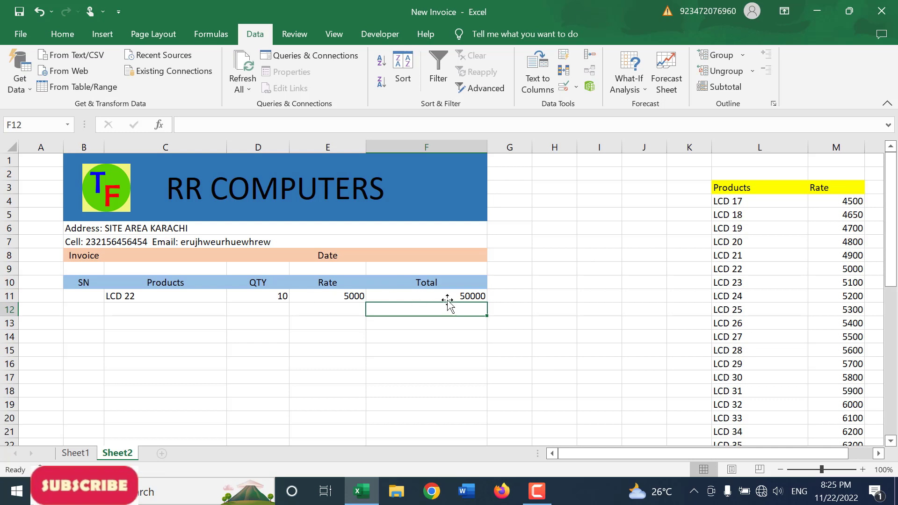
key("BackSpace")
Step: Copy the Rate and Total formulas from E11:F11 down through row 21
scroll(335, 314, "down", 1)
left_click(344, 258)
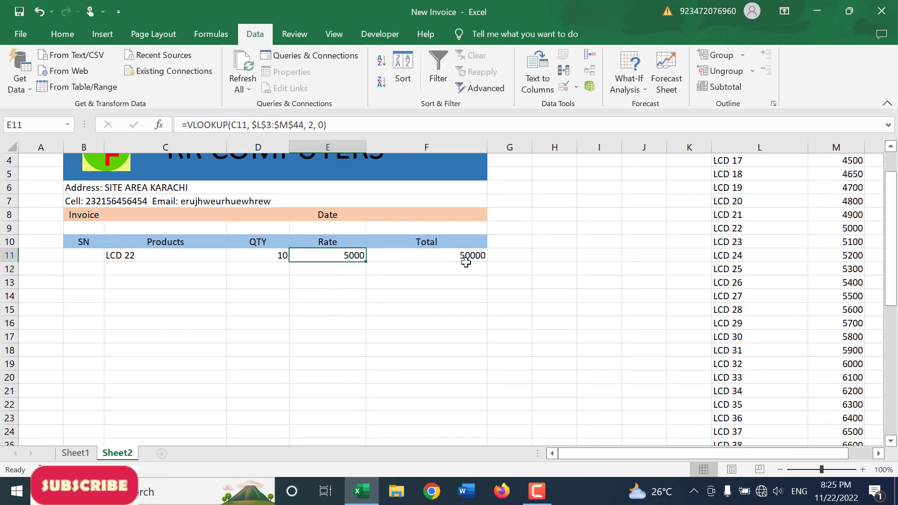
left_click_drag(466, 262, 476, 398)
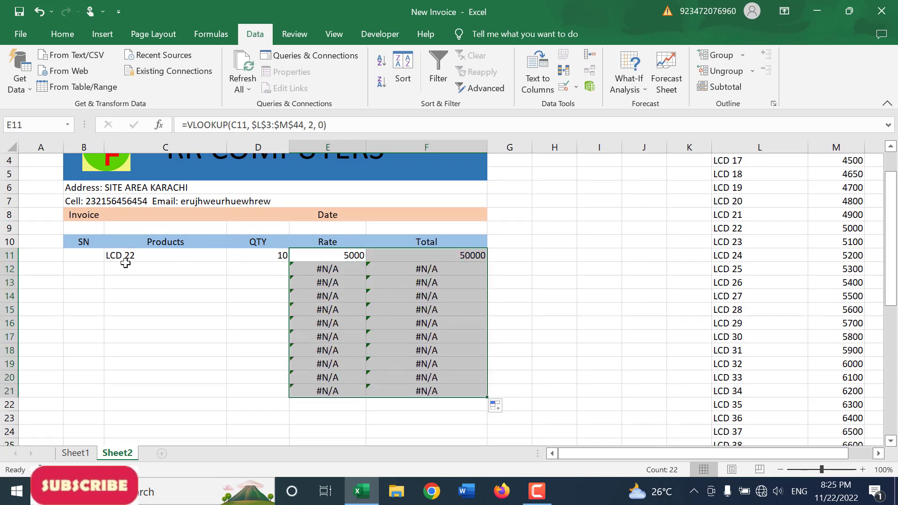
Step: Choose LCD 19 as the product in C12 and enter a quantity of 15 in D12
left_click(177, 268)
left_click(238, 271)
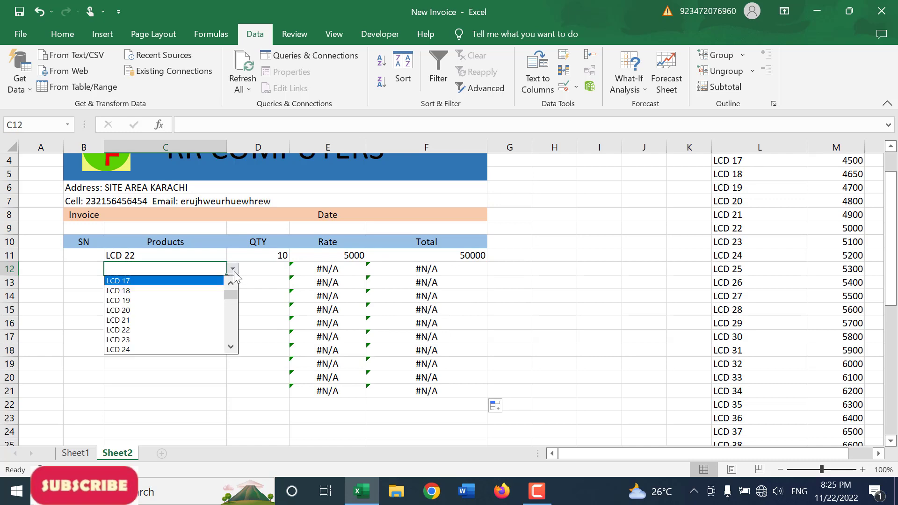
left_click(200, 303)
left_click(286, 269)
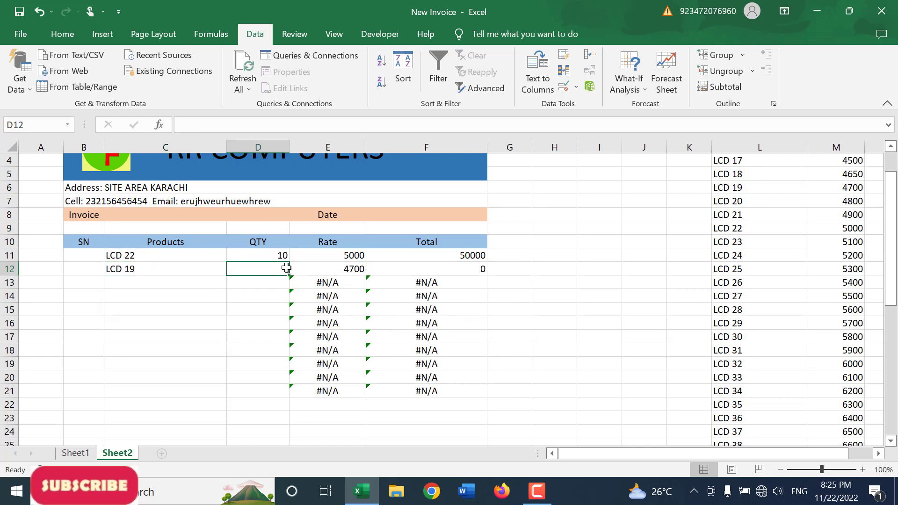
type("15")
key("Return")
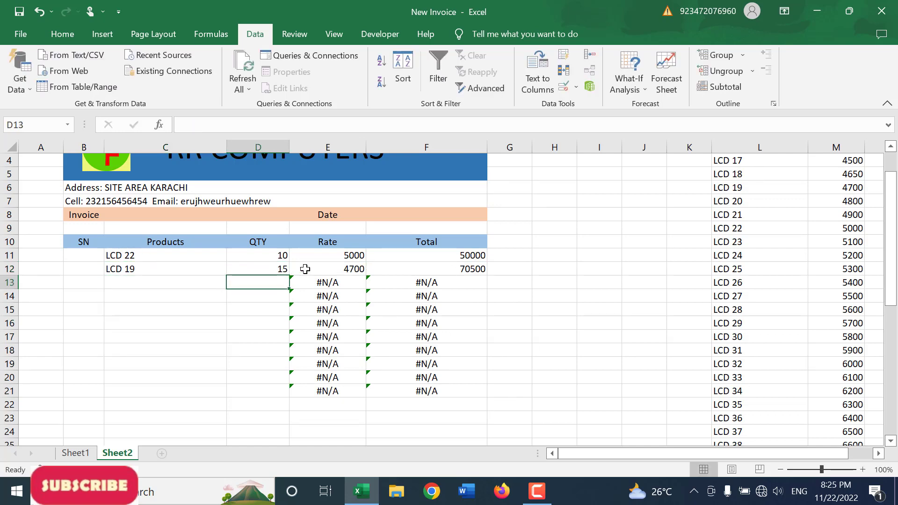
Step: Wrap the E11 rate lookup in IFERROR with "" as the error value and copy it down through E21
left_click(332, 257)
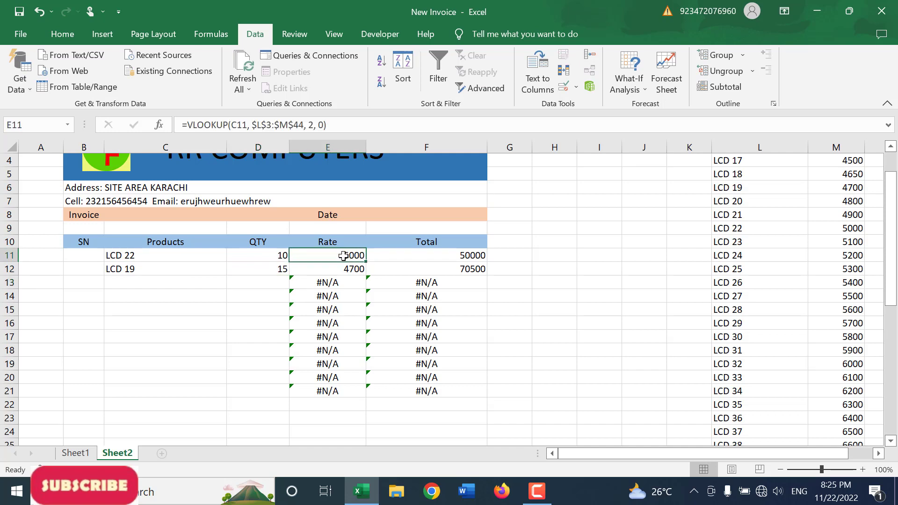
left_click(190, 125)
type("iferror")
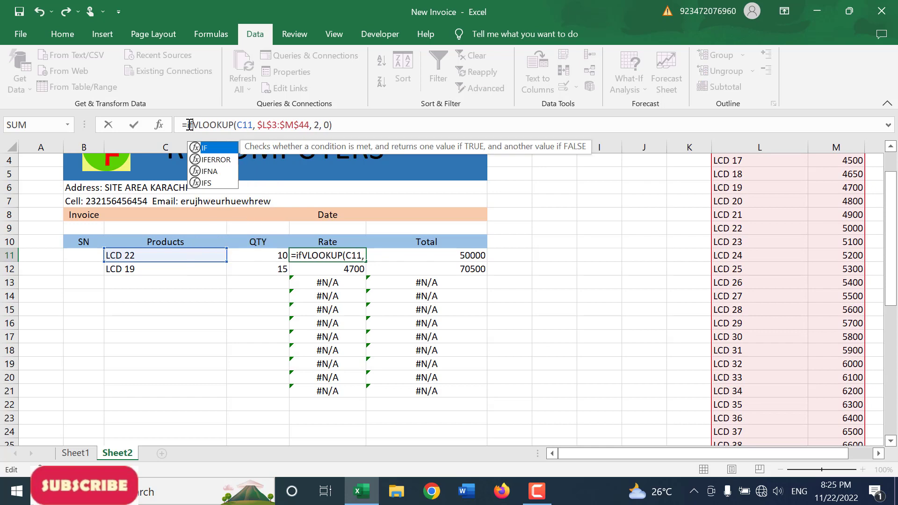
type("(")
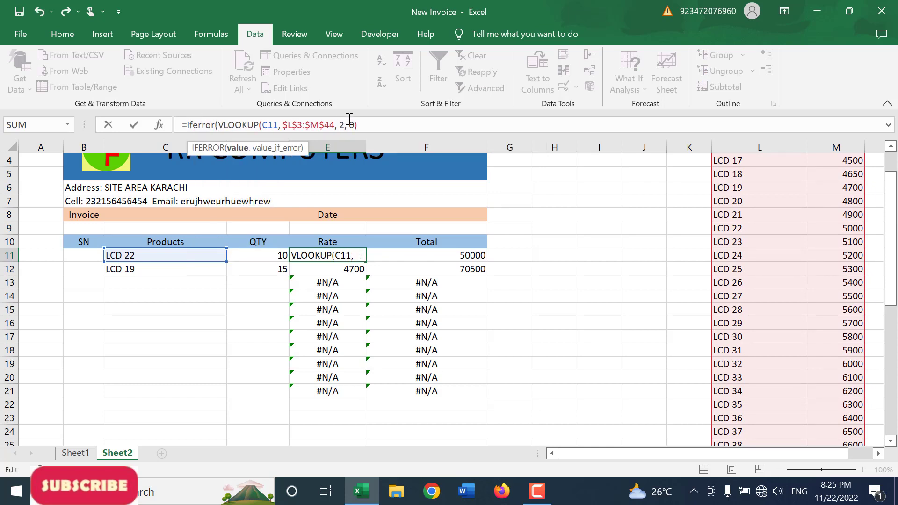
left_click(374, 124)
type(",")
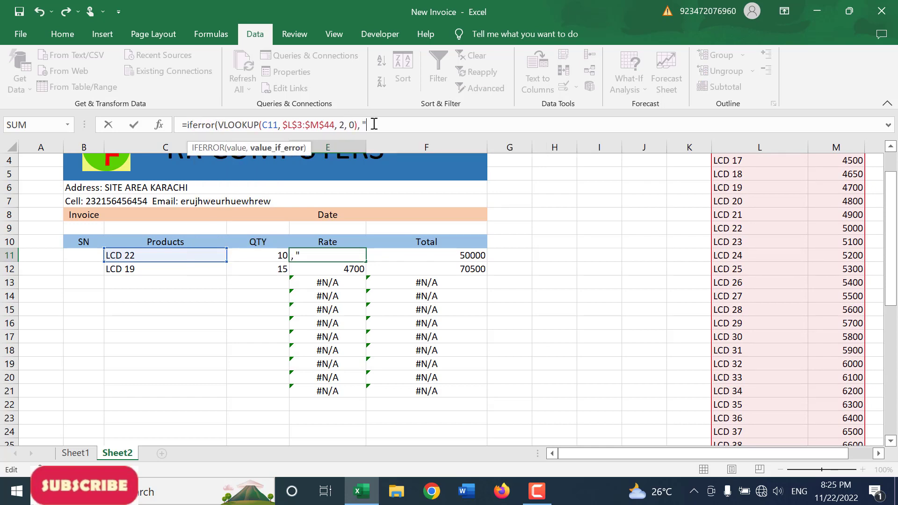
type(" \"\"")
key("Return")
key("Return")
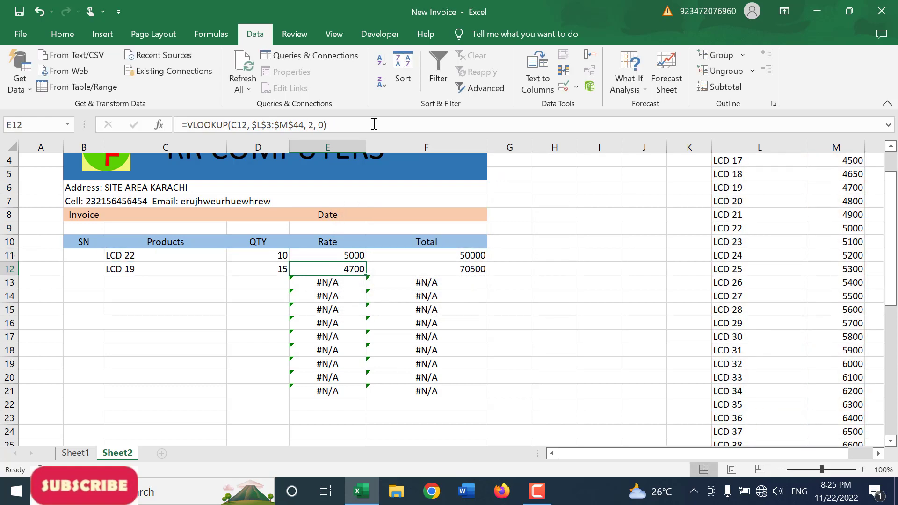
left_click(354, 257)
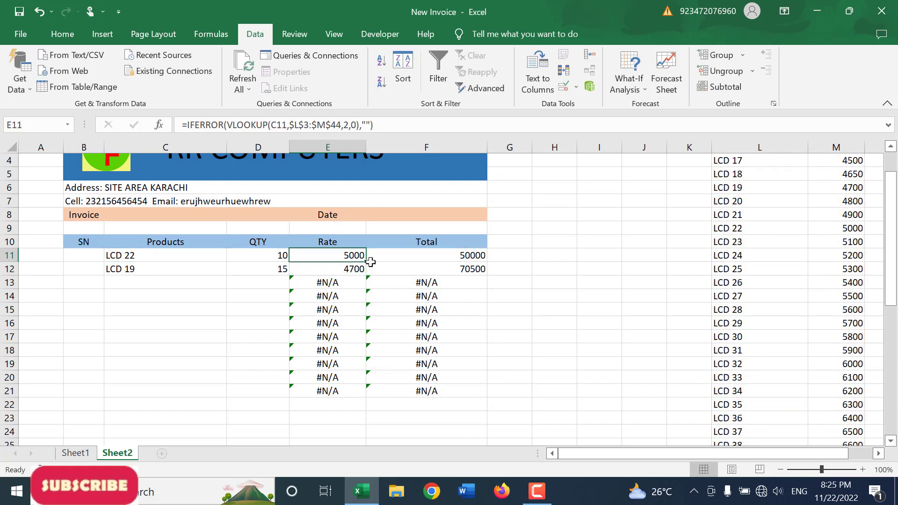
double_click(367, 263)
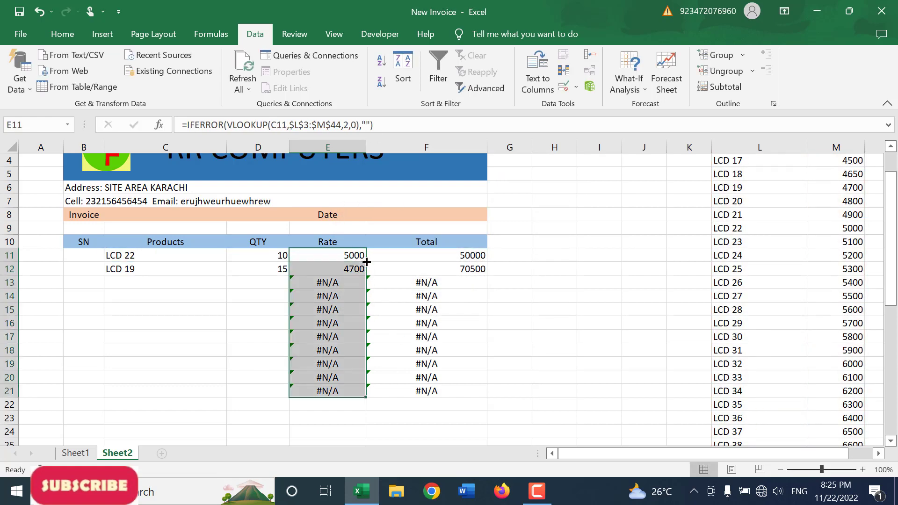
Step: Wrap the F11 Total formula in IFERROR with "" as the error value and copy it down through F21
left_click(437, 253)
left_click(190, 128)
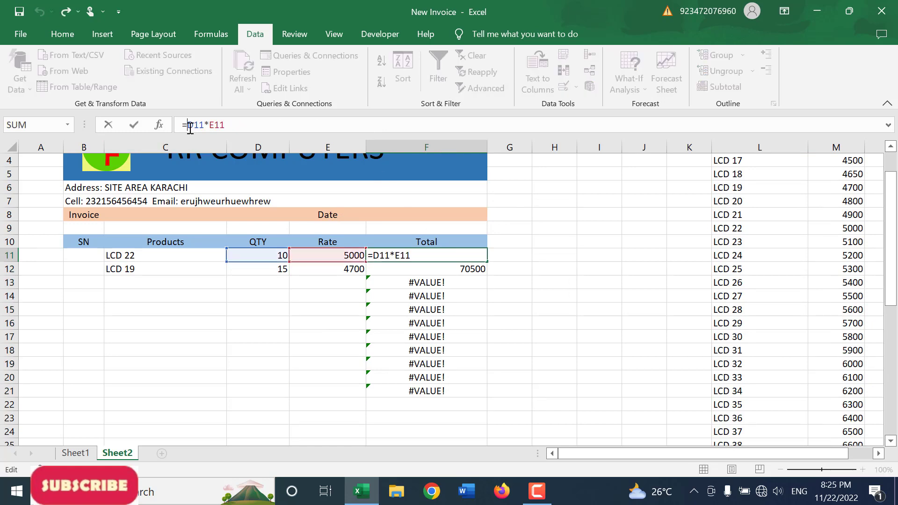
type("iferror(")
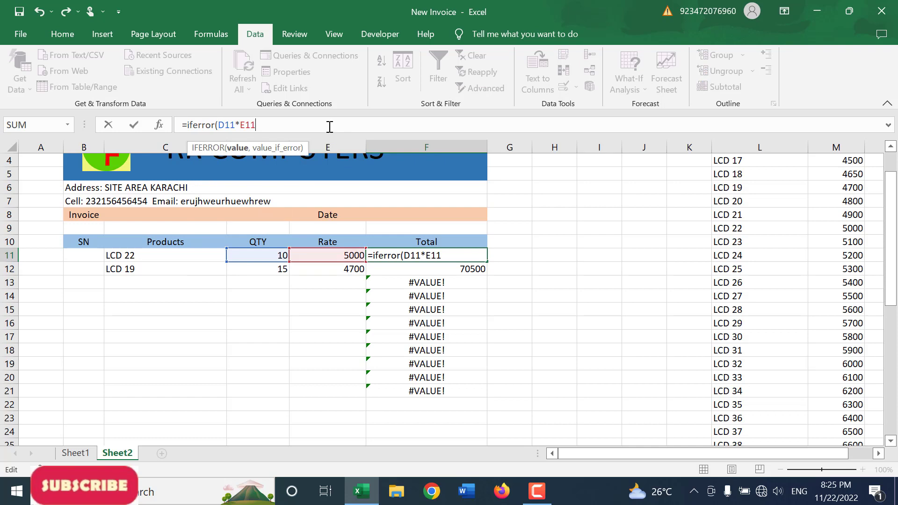
type(", \"\"")
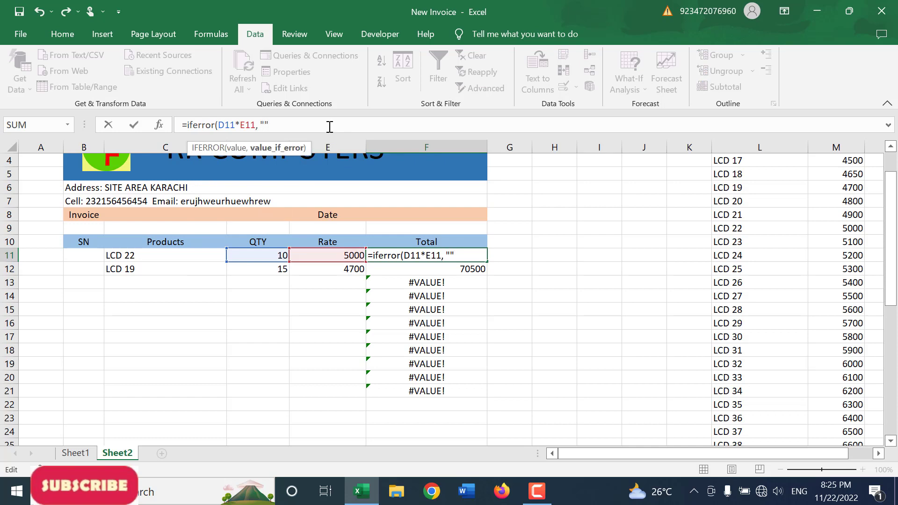
type(")")
key("Return")
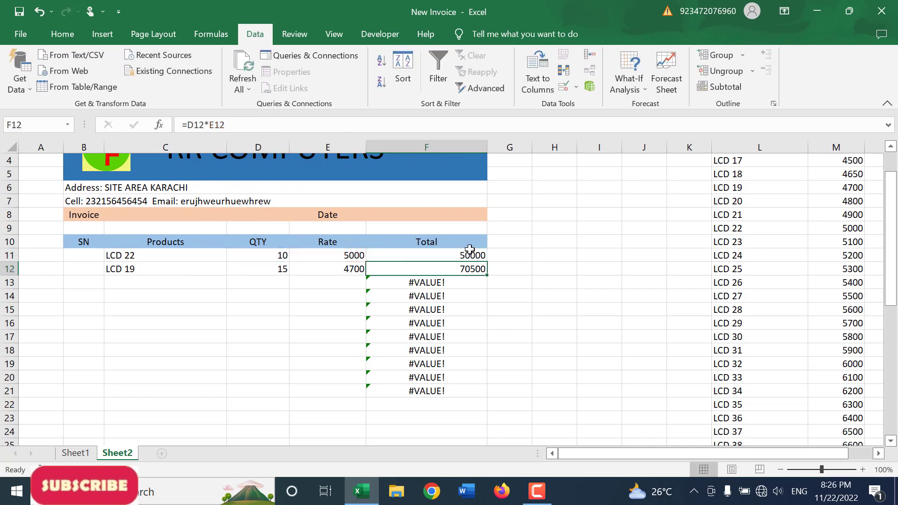
left_click(474, 259)
left_click_drag(488, 263, 489, 395)
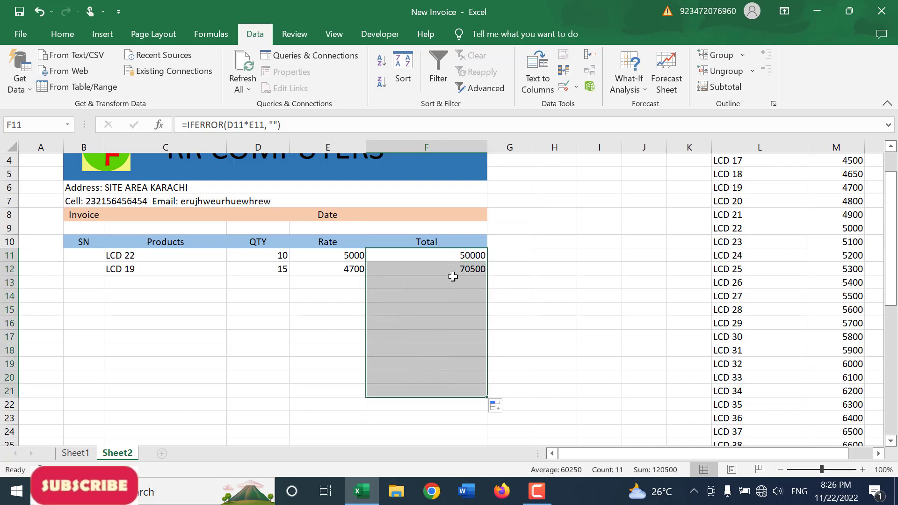
Step: Enter the serial numbers 1 to 4 in SN cells B11 through B14
scroll(453, 276, "down", 2)
left_click(88, 175)
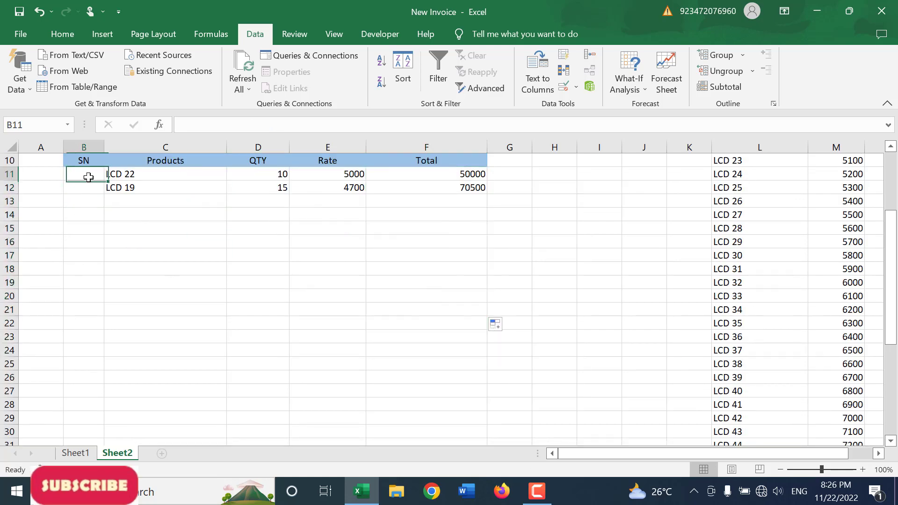
type("1")
key("Return")
type("2")
key("Return")
type("3")
key("Return")
type("4")
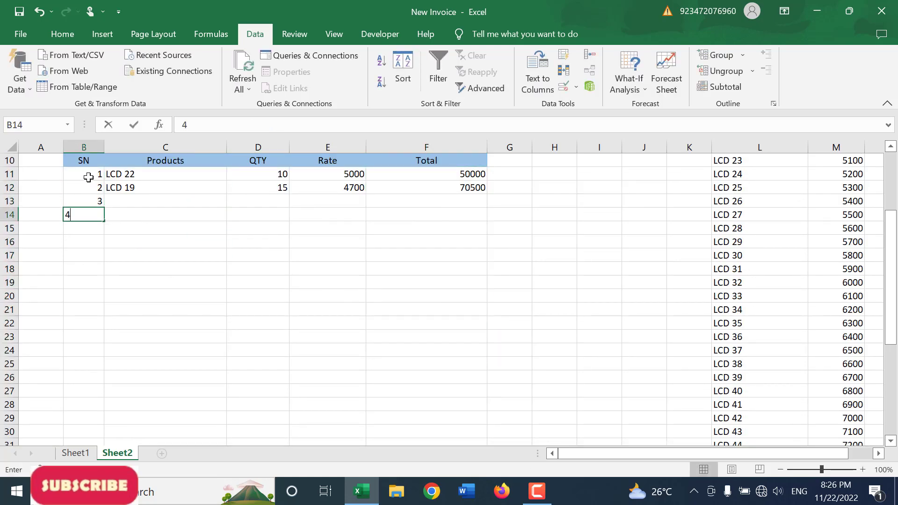
key("Return")
key("Return")
key("Return")
key("Return")
key("Return")
scroll(137, 319, "up", 2)
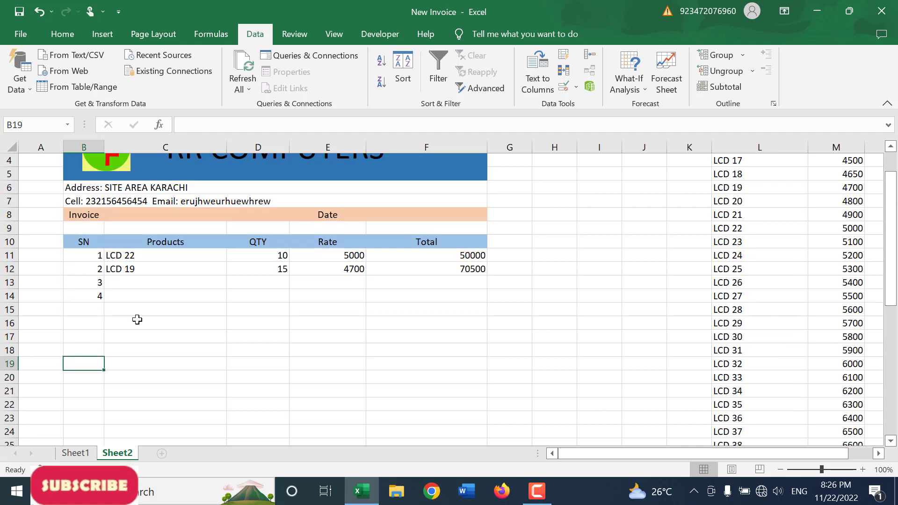
Step: Enter the summary labels Total, Discount and P{ayable in cells E22, E23 and E24
left_click(319, 402)
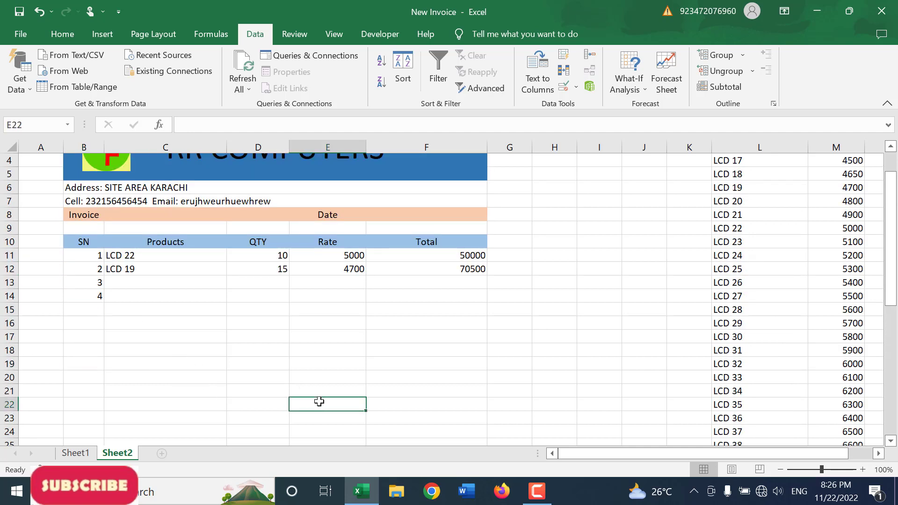
type("Total")
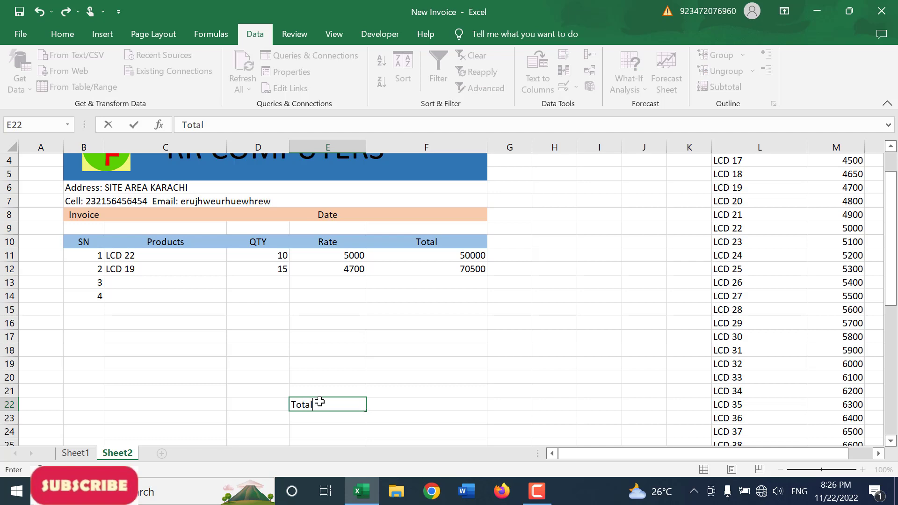
key("Tab")
key("Return")
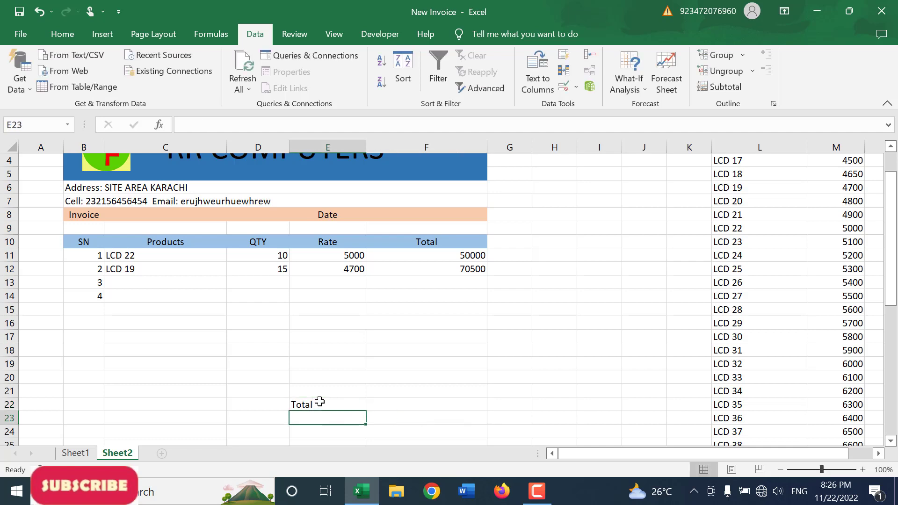
type("Dos")
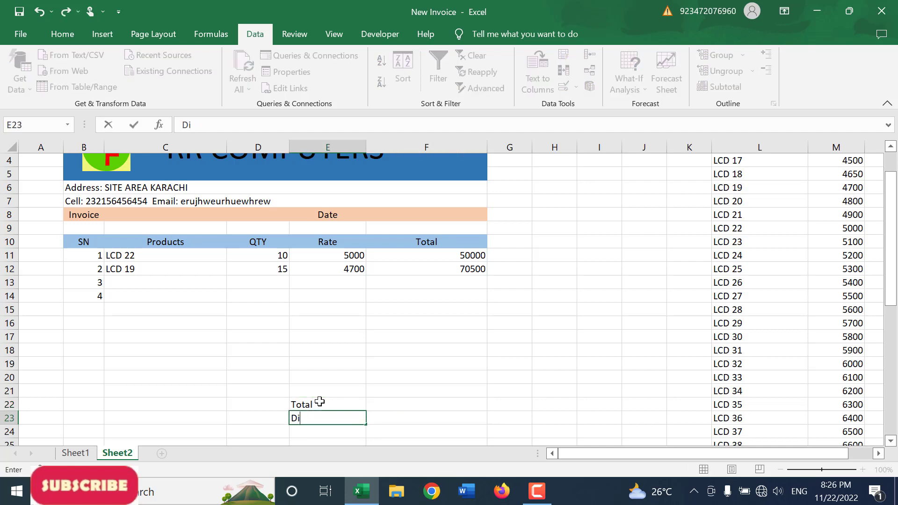
type("t")
key("Return")
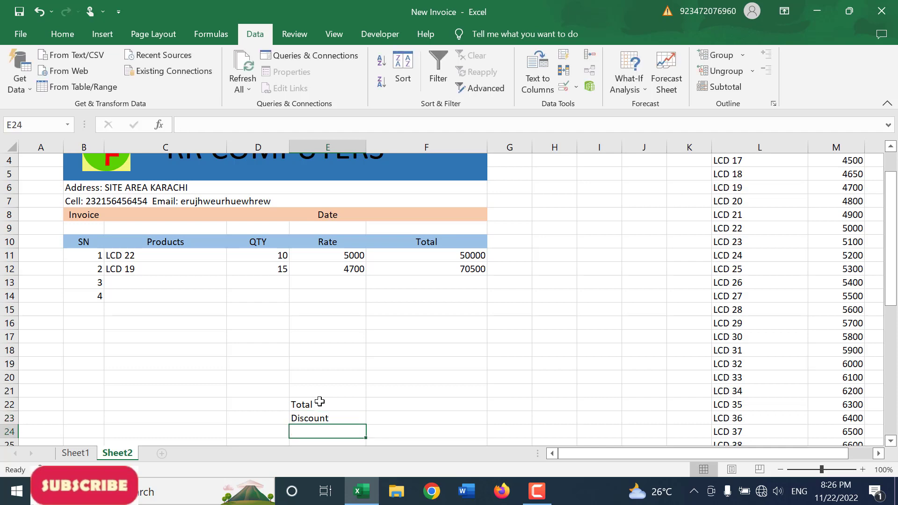
type("P{ayable")
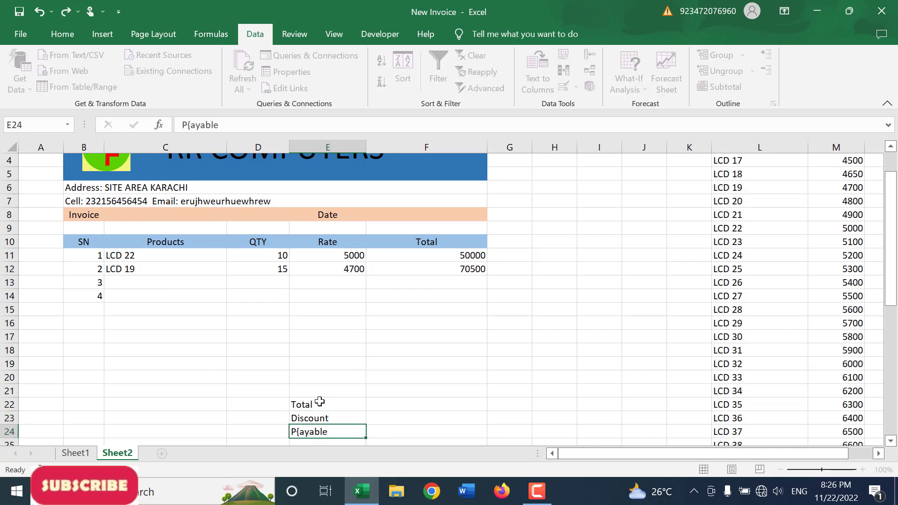
key("Return")
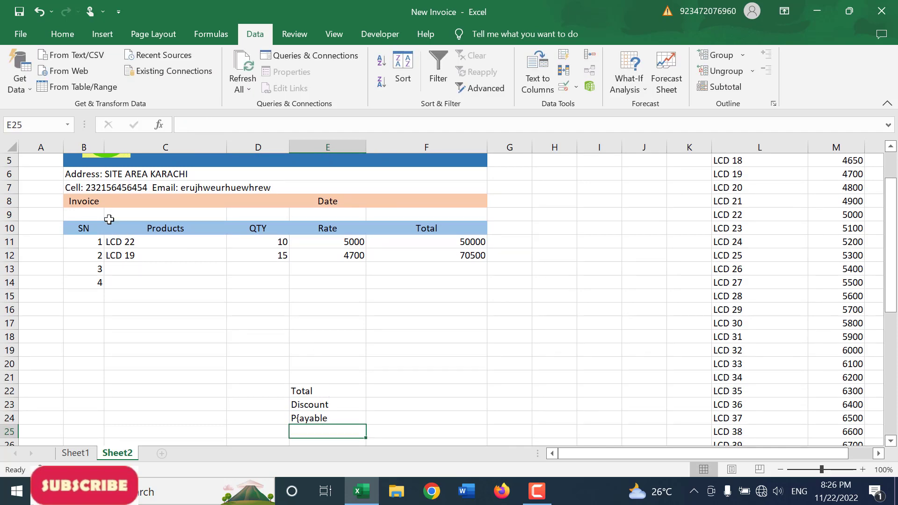
Step: Apply a thick outside border around the invoice body B6:F24
scroll(99, 216, "up", 2)
left_click_drag(89, 230, 340, 344)
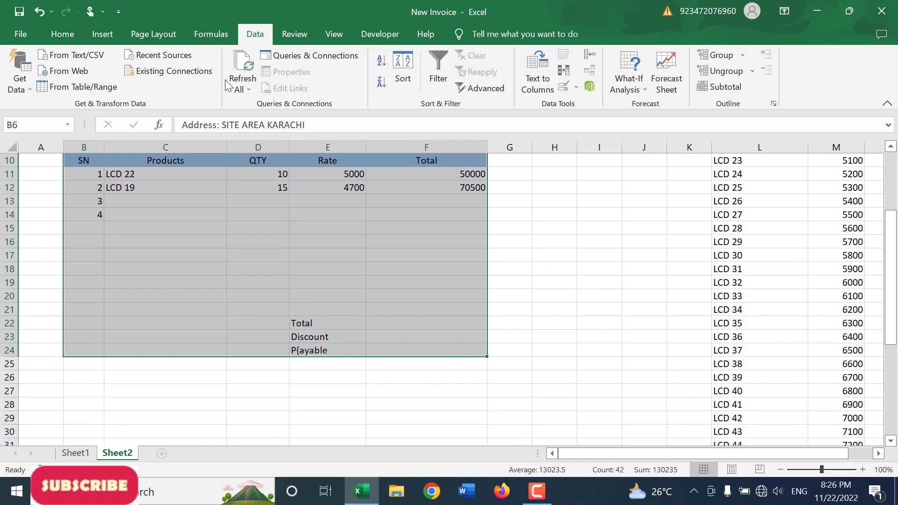
left_click(62, 34)
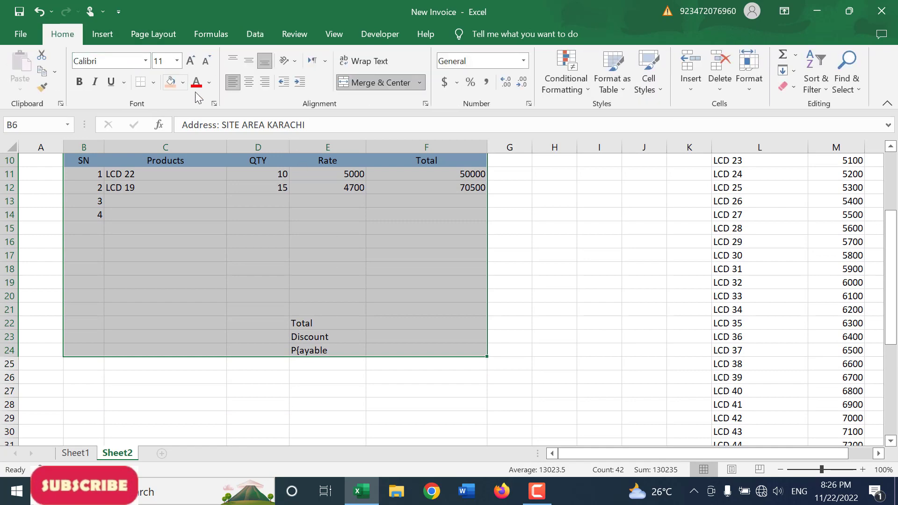
left_click(155, 82)
left_click(183, 246)
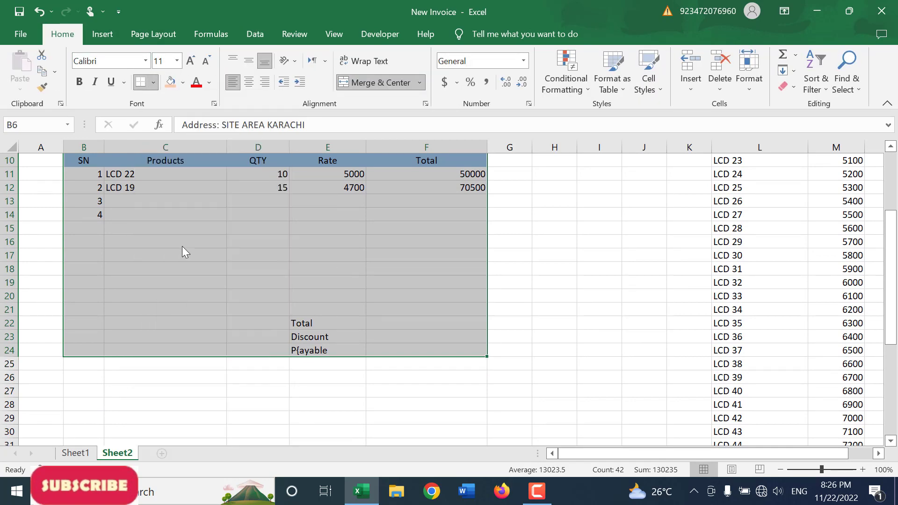
scroll(205, 268, "up", 3)
scroll(205, 268, "down", 2)
left_click(236, 281)
scroll(243, 262, "up", 2)
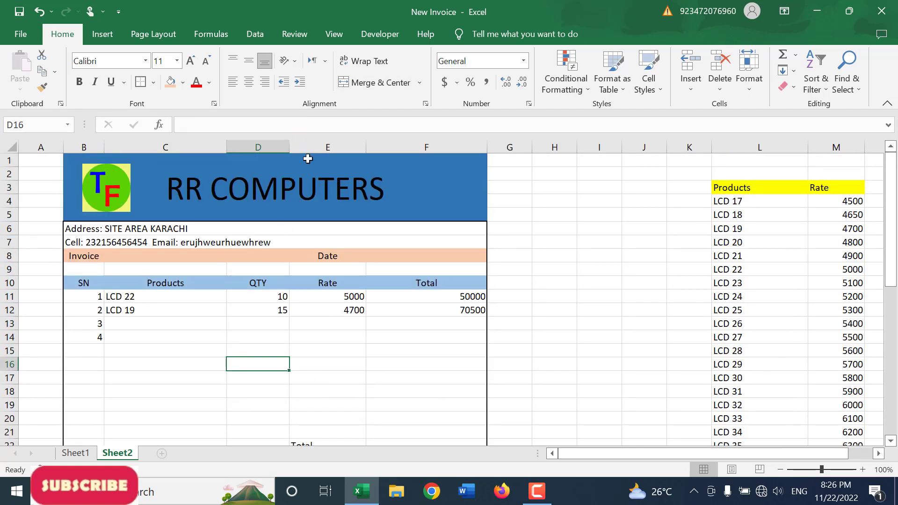
Step: Hide the gridlines on Sheet2
left_click(334, 35)
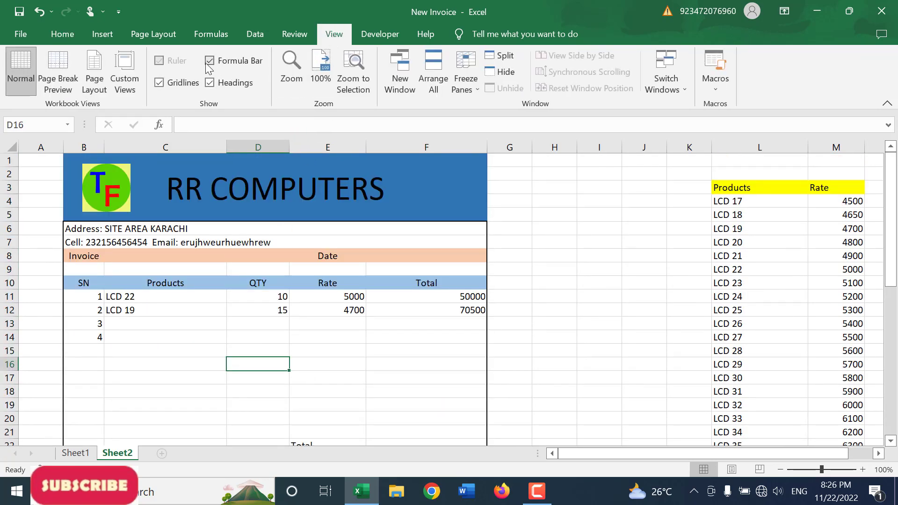
left_click(183, 83)
scroll(283, 297, "down", 2)
left_click(310, 304)
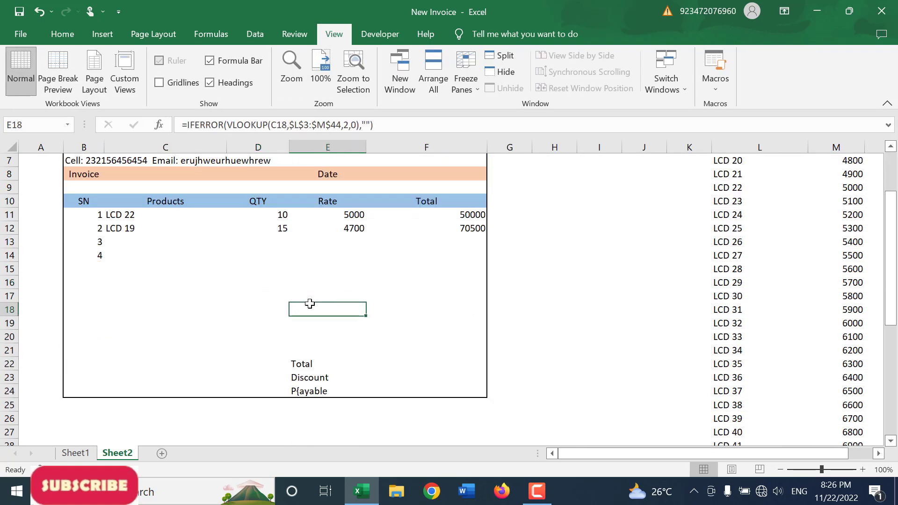
Step: Apply all borders to the Total, Discount and payable summary block E22:F24
left_click_drag(315, 361, 423, 393)
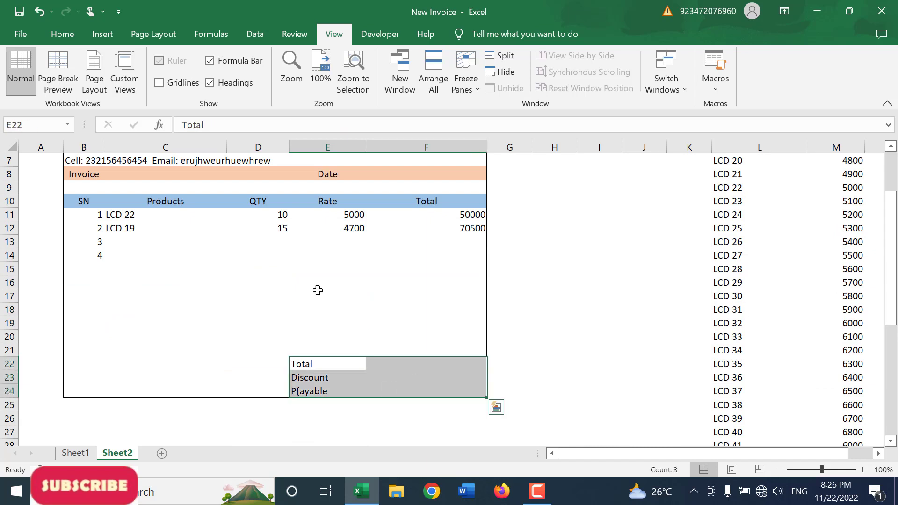
left_click(64, 37)
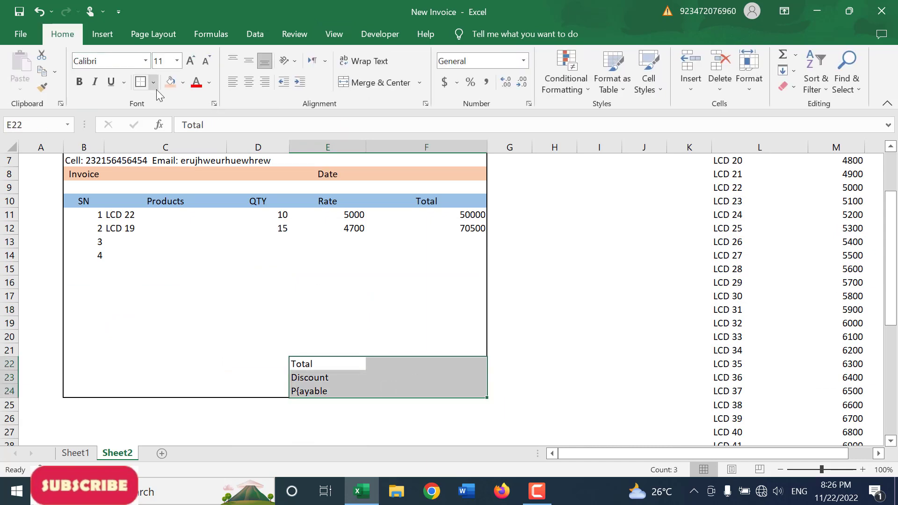
left_click(153, 83)
left_click(175, 207)
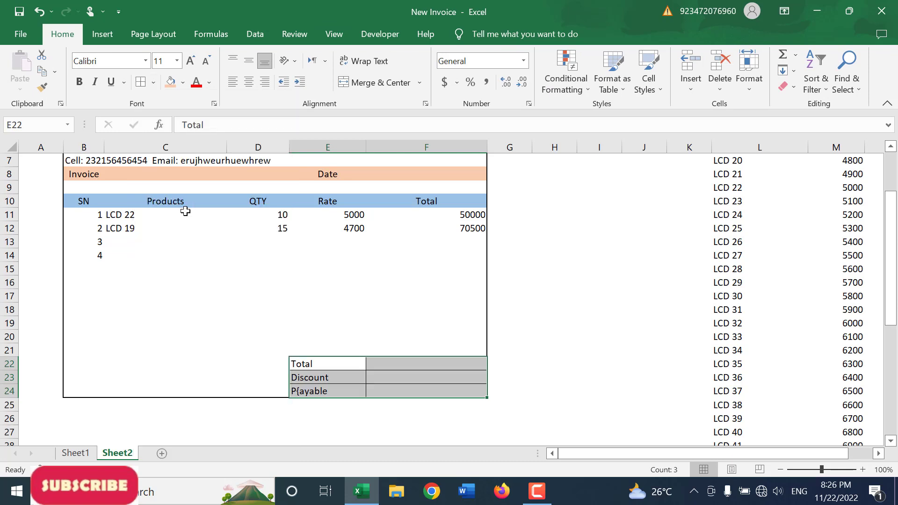
Step: Merge and center B22:D24 and enter "Note: Goods once soild will not be returend. Only Exchange is done."
left_click_drag(80, 355, 90, 390)
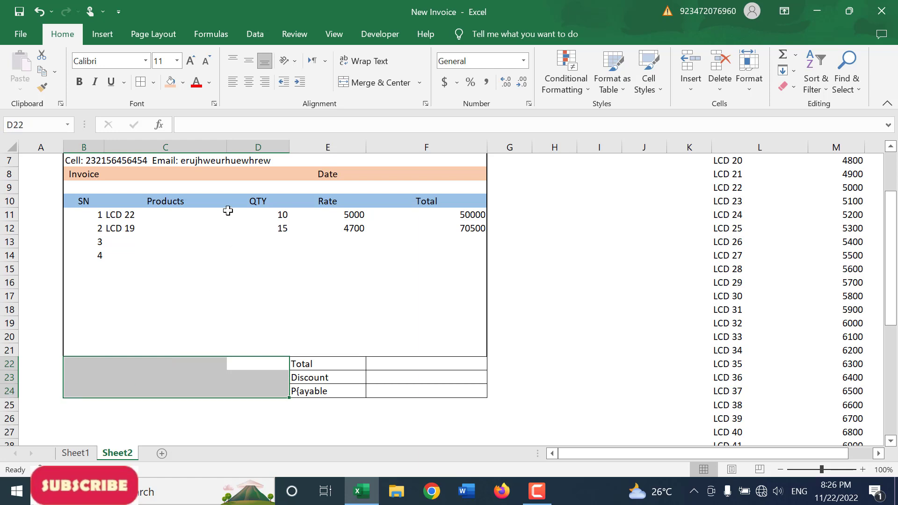
left_click(360, 81)
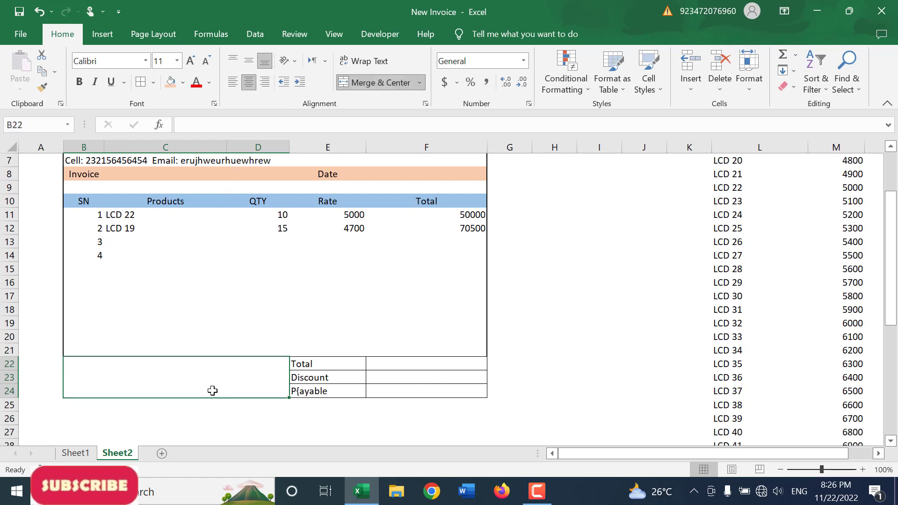
type("Note")
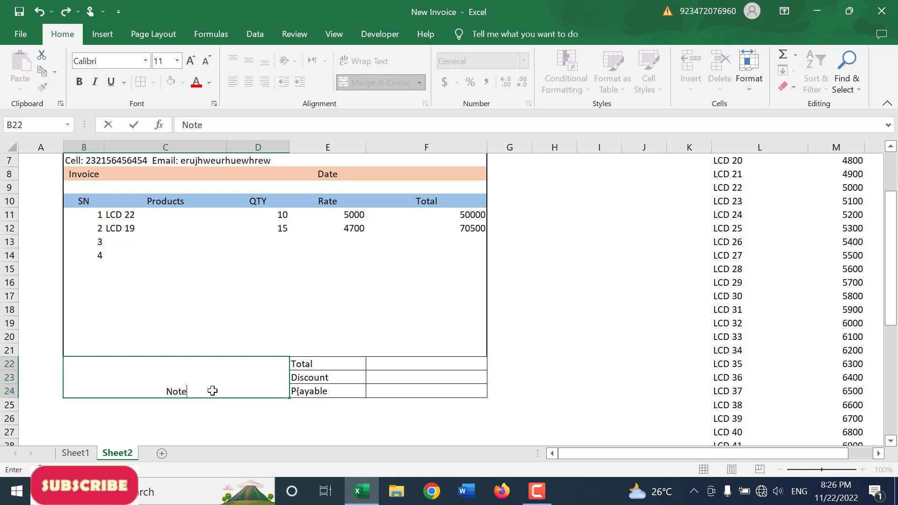
type(": Goods ")
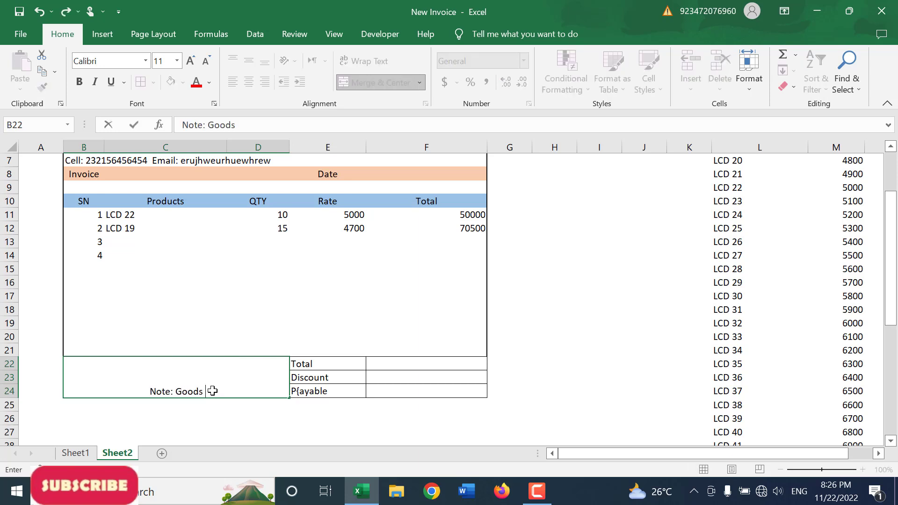
type("once soild wil")
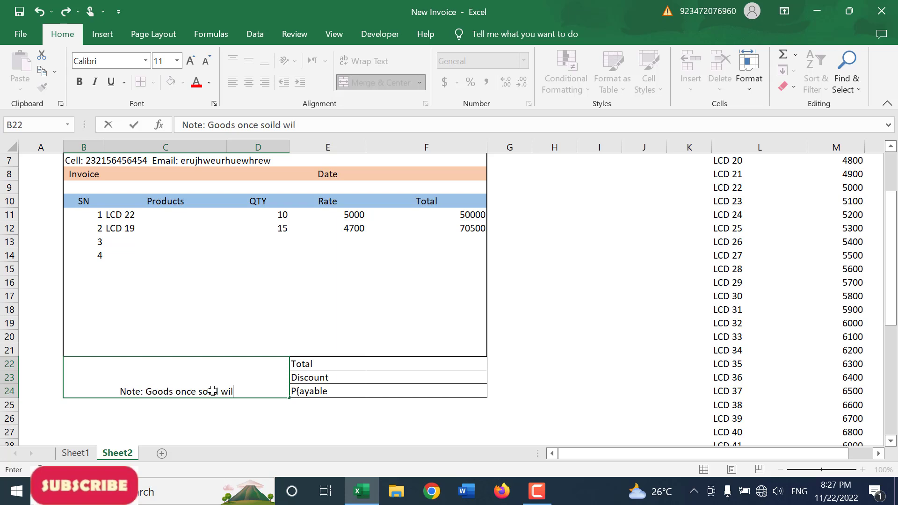
type("l not be returend.")
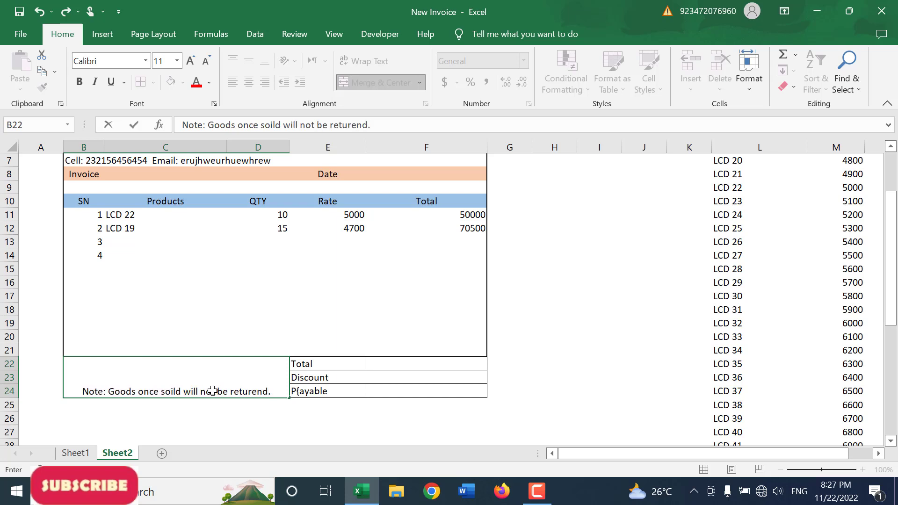
type(" Only Ex")
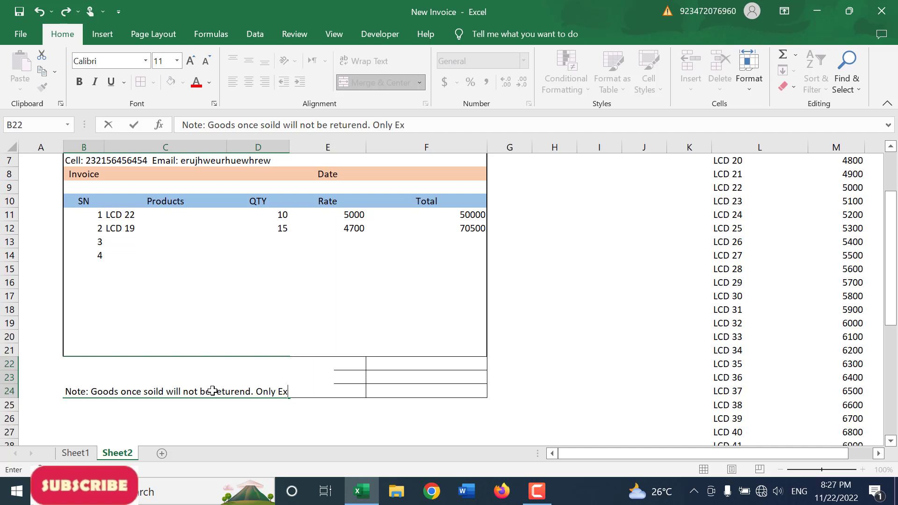
type("cahned")
key("BackSpace")
key("BackSpace")
key("BackSpace")
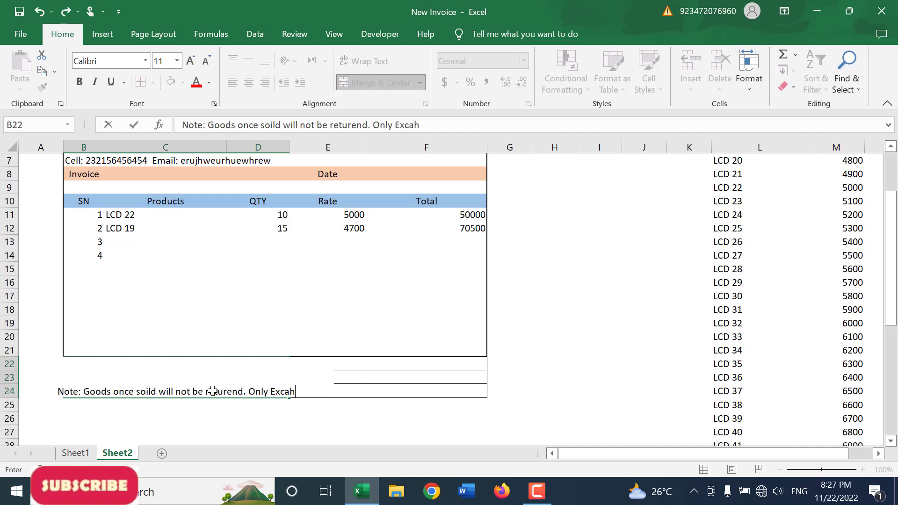
key("BackSpace")
key("BackSpace")
type("hange is")
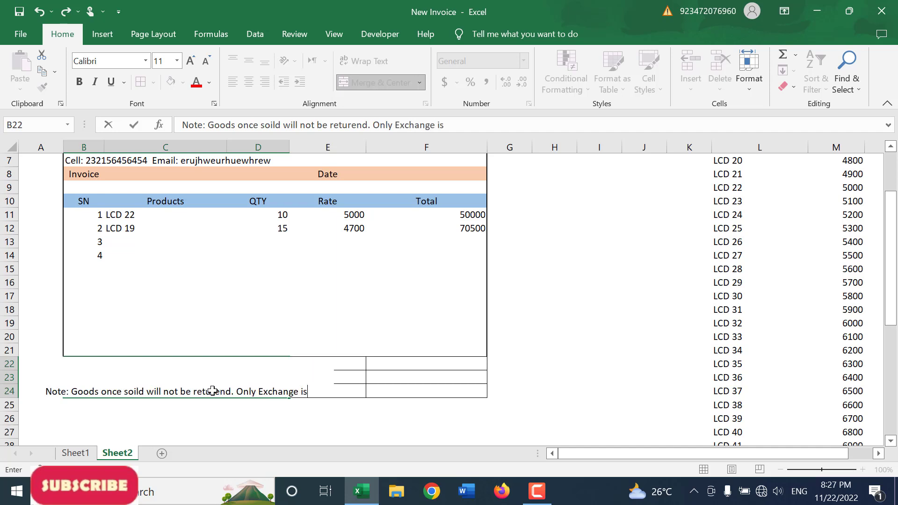
type(" done.")
key("Return")
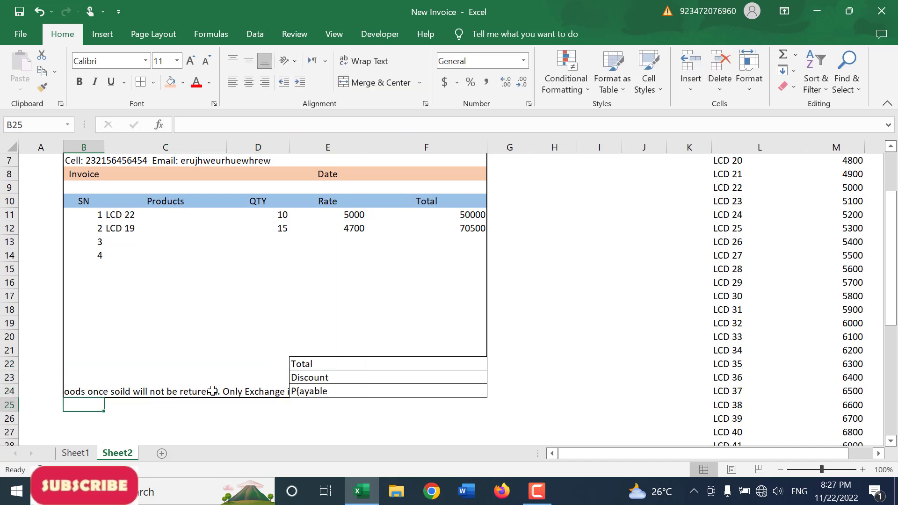
Step: Wrap the return note's text in B22:D24, align it to the left and top, and increase its font size to 12
double_click(213, 391)
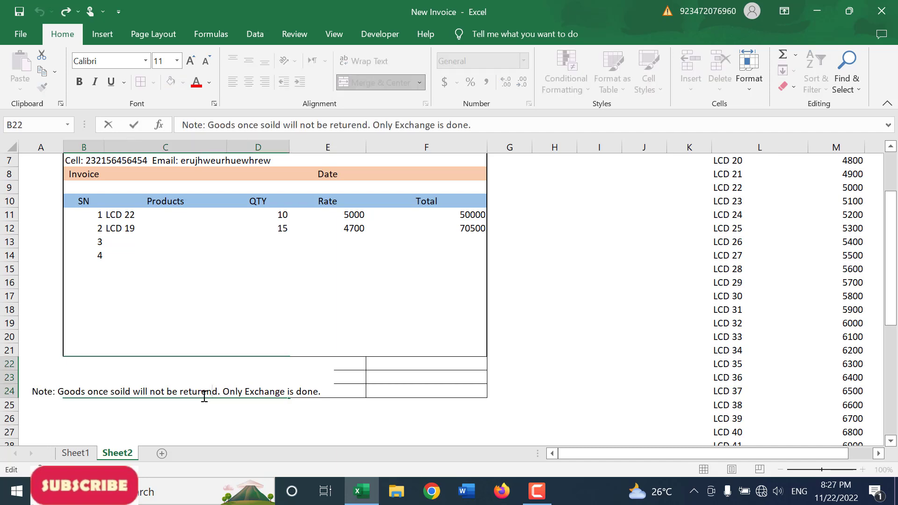
left_click(256, 438)
left_click(234, 390)
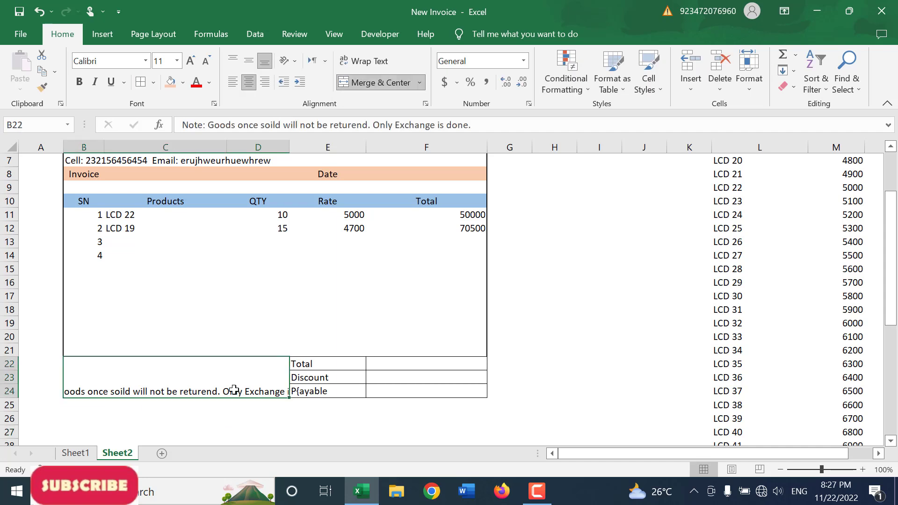
left_click(352, 61)
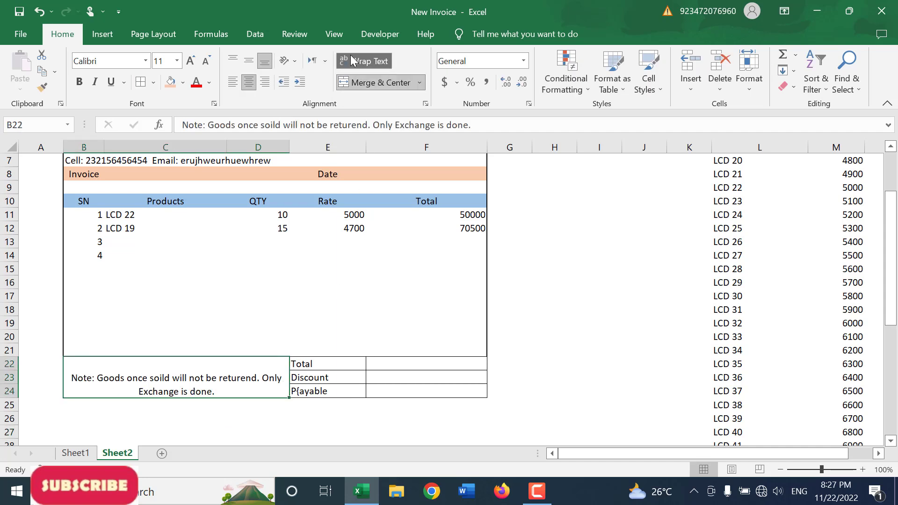
left_click(232, 82)
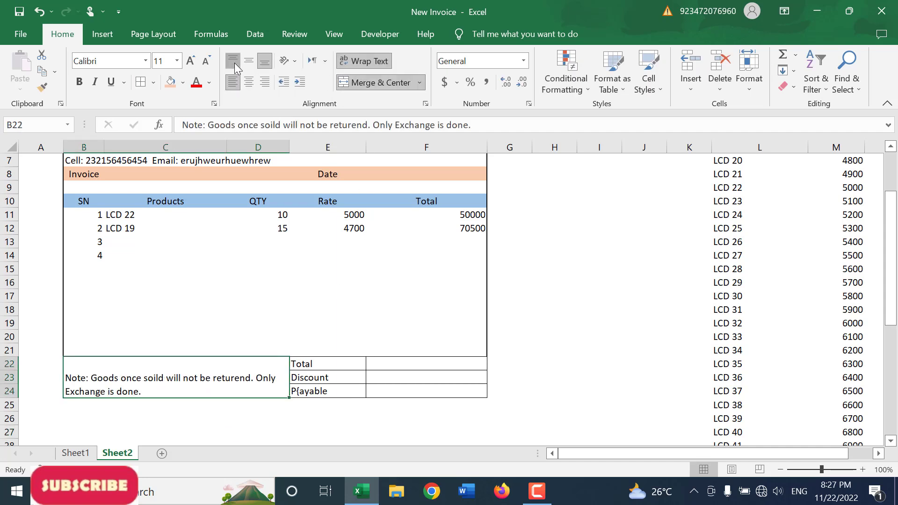
left_click(234, 62)
left_click(187, 61)
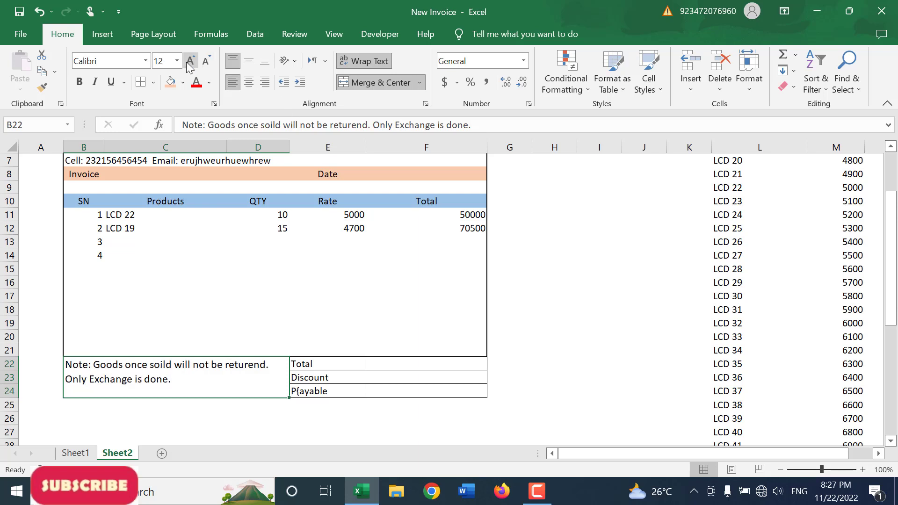
Step: Fill the note cell B22:D24 with light gold and apply an outside border around it
left_click(183, 82)
left_click(257, 136)
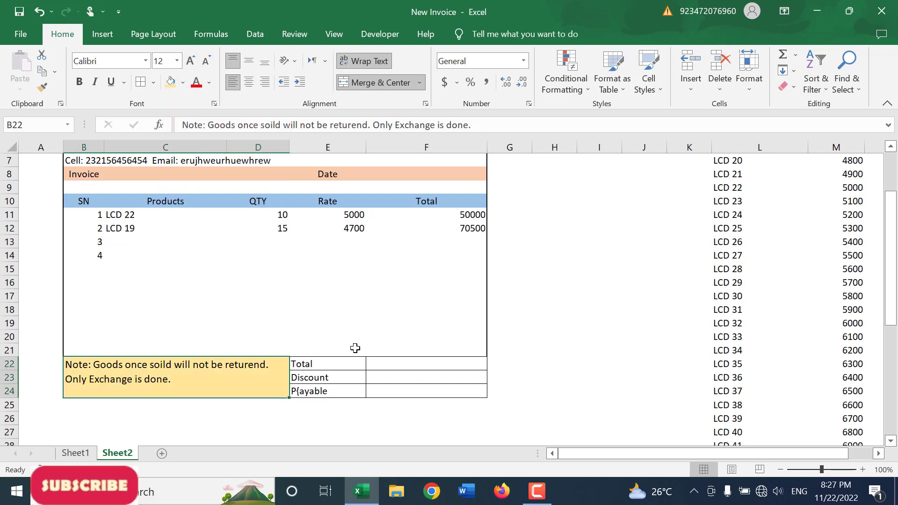
left_click(347, 380)
left_click(247, 363)
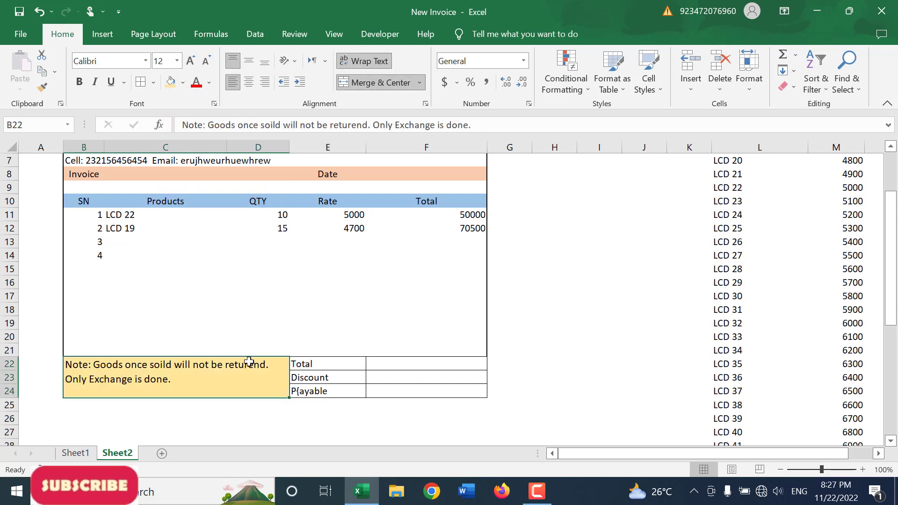
left_click(153, 83)
left_click(161, 288)
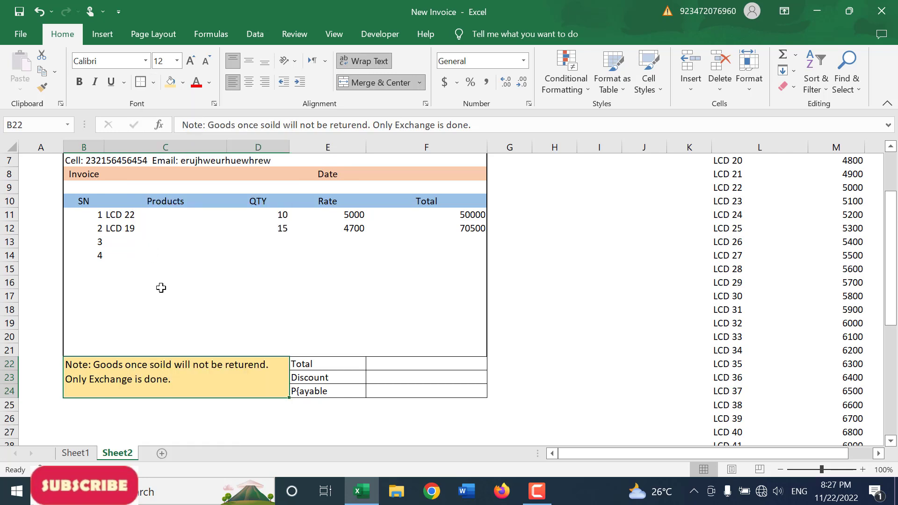
left_click(252, 404)
Step: Fill the Rate and Total cells E11:F21 with the lightest grey
left_click(329, 293)
left_click_drag(320, 366, 413, 387)
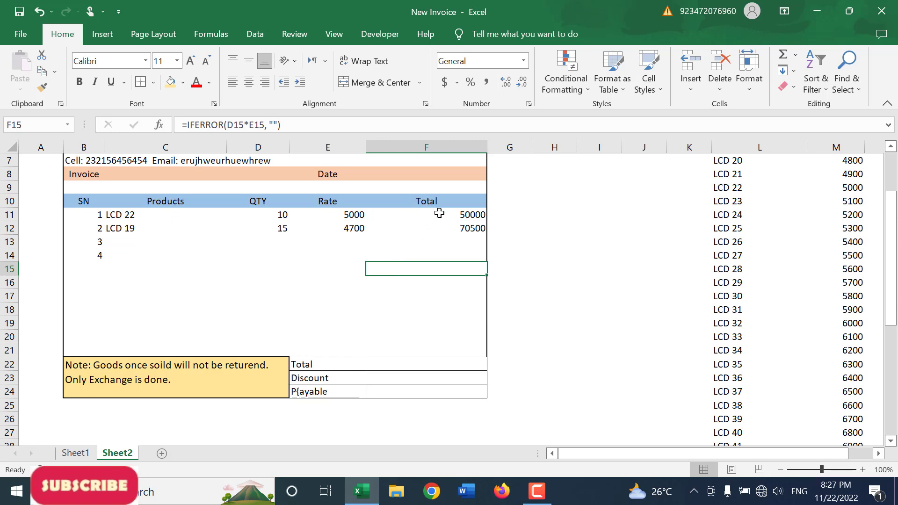
left_click_drag(360, 219, 449, 351)
left_click(183, 83)
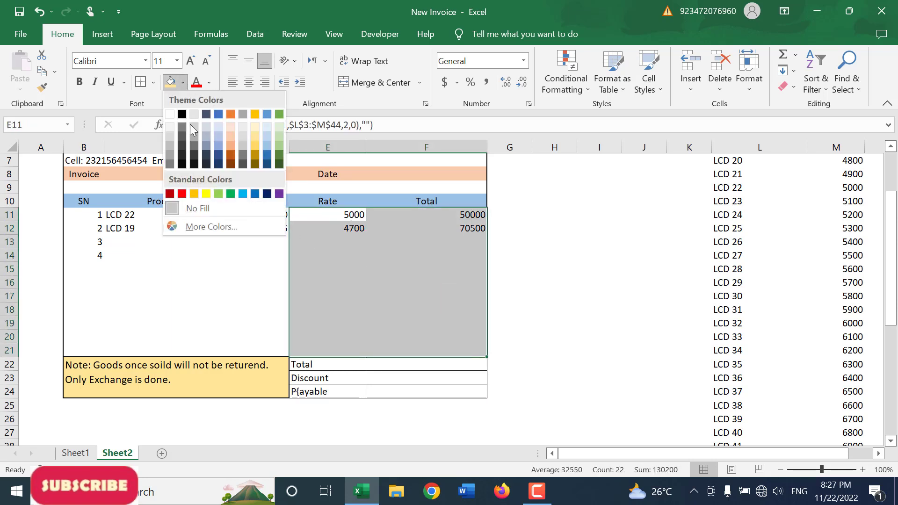
left_click(172, 127)
left_click(200, 253)
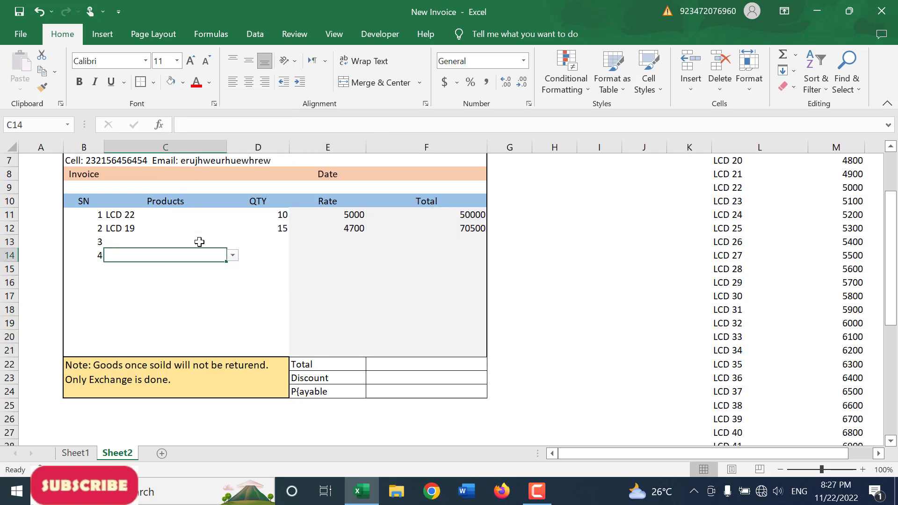
left_click(197, 216)
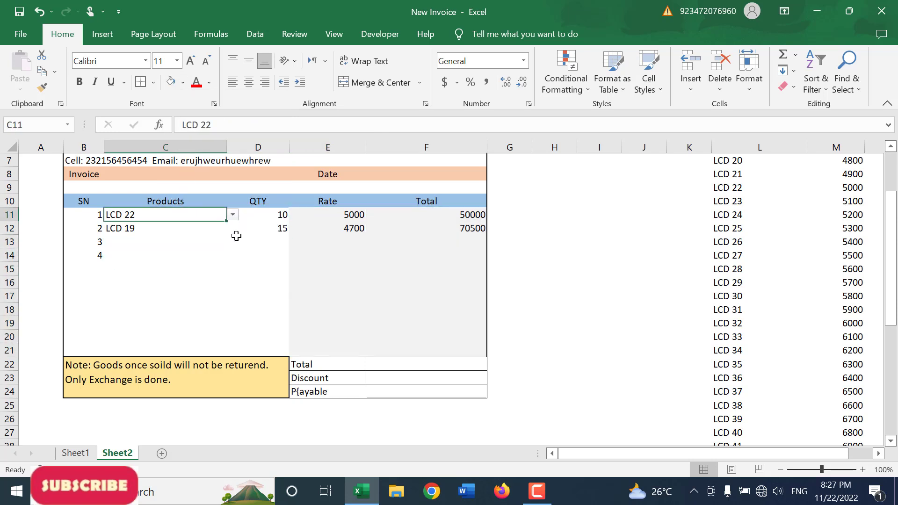
left_click(236, 236)
left_click(228, 218)
left_click(147, 215)
left_click(135, 229)
Step: Left-align the serial numbers in B11:B21
left_click_drag(89, 213, 81, 351)
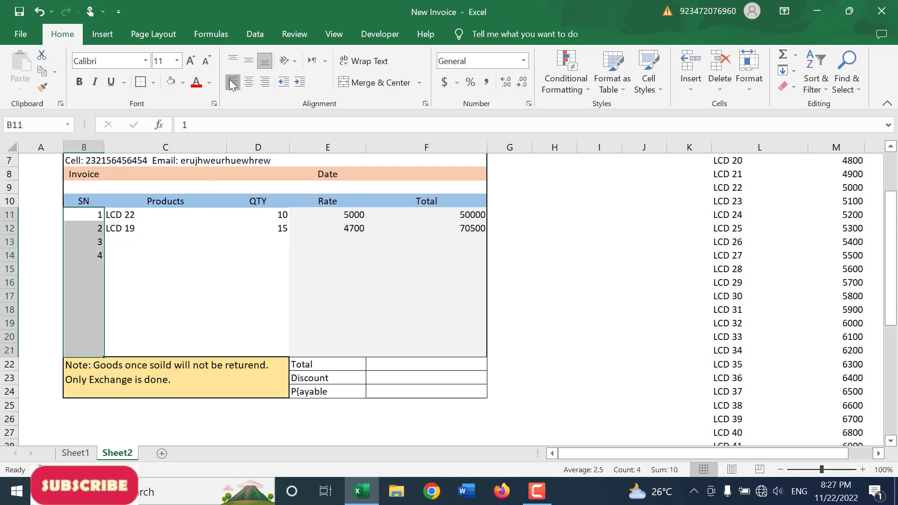
left_click(233, 82)
left_click_drag(145, 256, 145, 264)
Step: Add LCD 20 as the third product in C13 with a quantity of 12
left_click(130, 241)
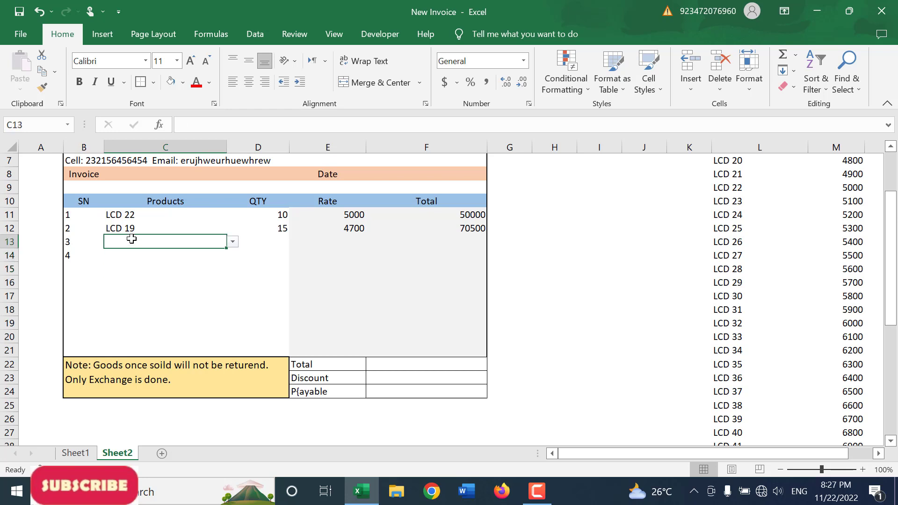
left_click(232, 241)
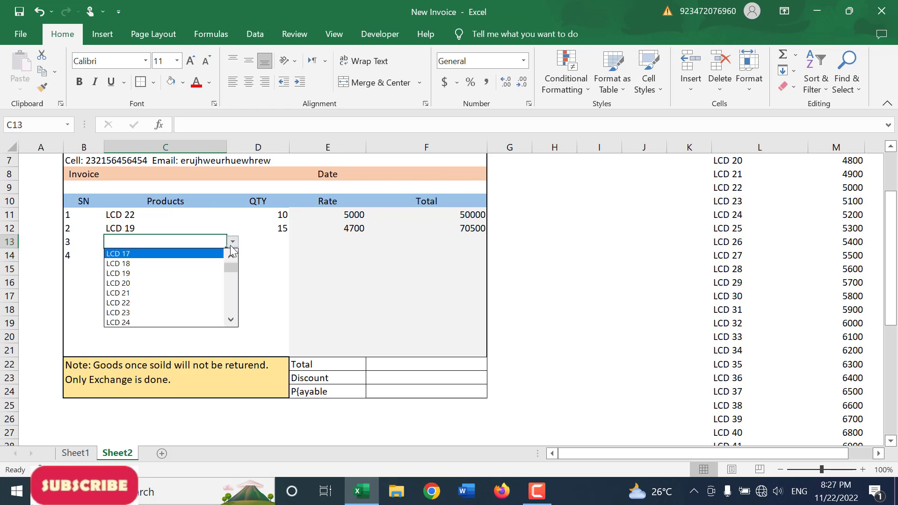
left_click(153, 288)
left_click(281, 251)
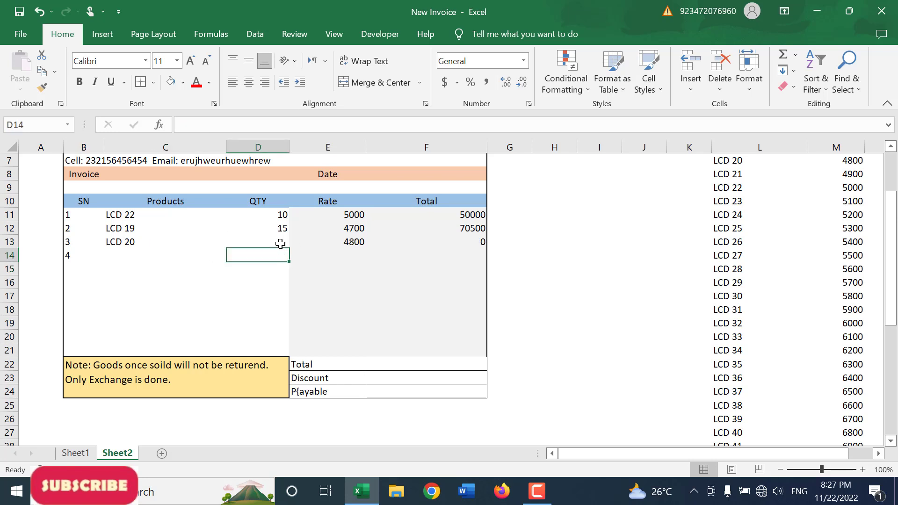
left_click(281, 242)
type("12")
key("Return")
Step: Add up the line totals F11:F21 with a SUM formula in the Total cell F22
left_click(445, 367)
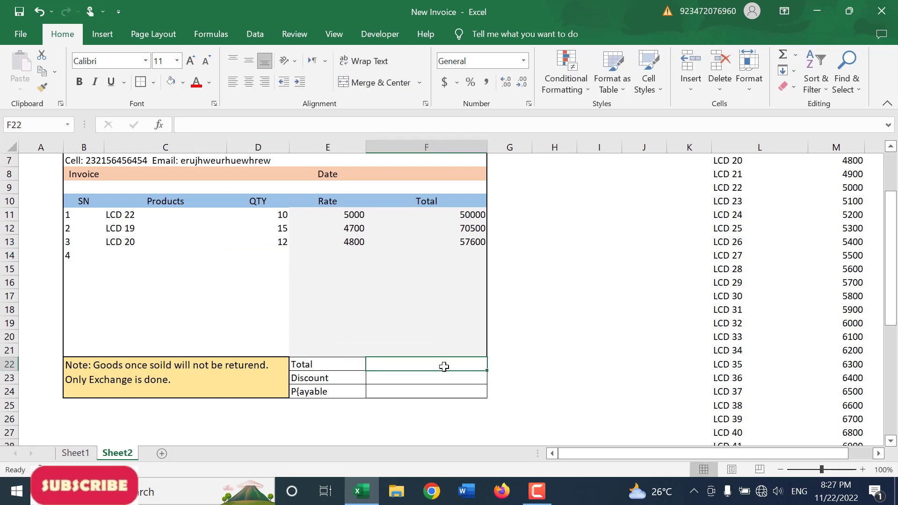
type("=sum(")
key("Up")
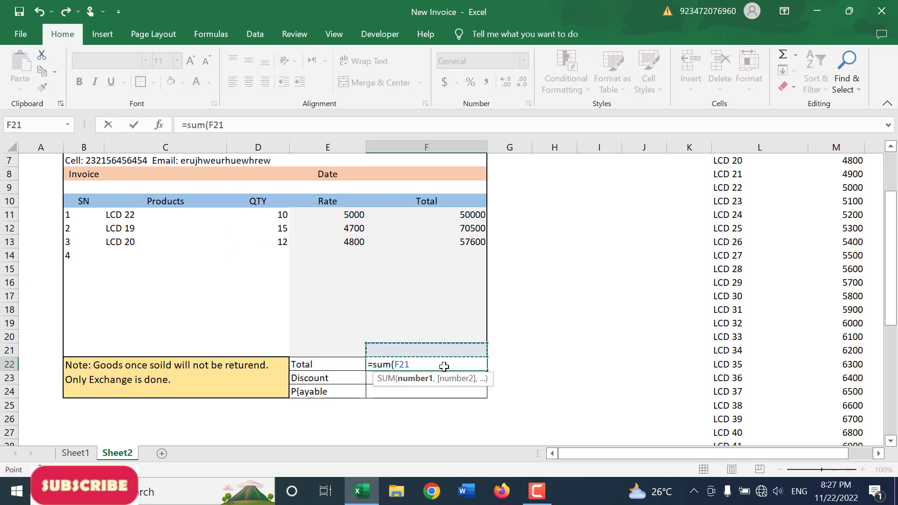
key("shift+Up")
key("shift+Up")
key("shift+Up")
key("shift+Up")
key("shift+Up")
key("shift+Up")
key("shift+Up")
key("shift+Up")
key("shift+Up")
key("shift+Up")
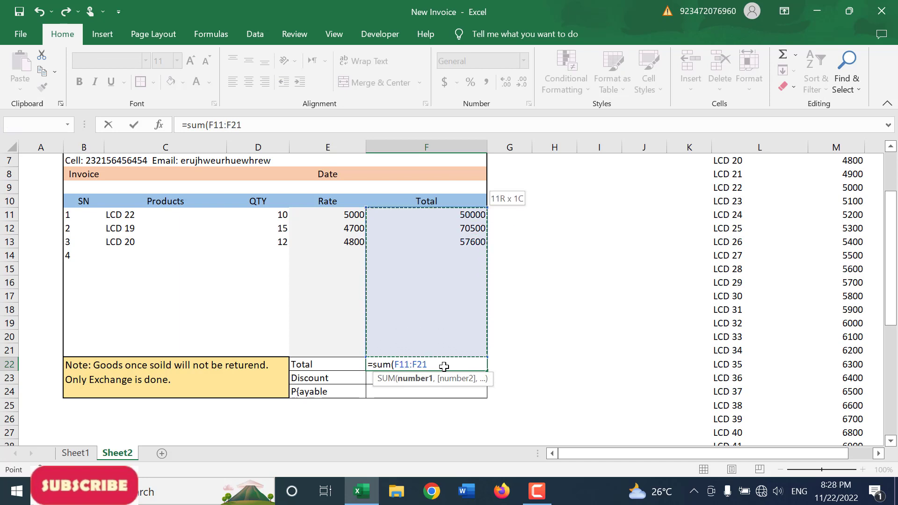
key("Return")
Step: Re-enter the formula in F22 as =SUM(F11:F21)
left_click(444, 367)
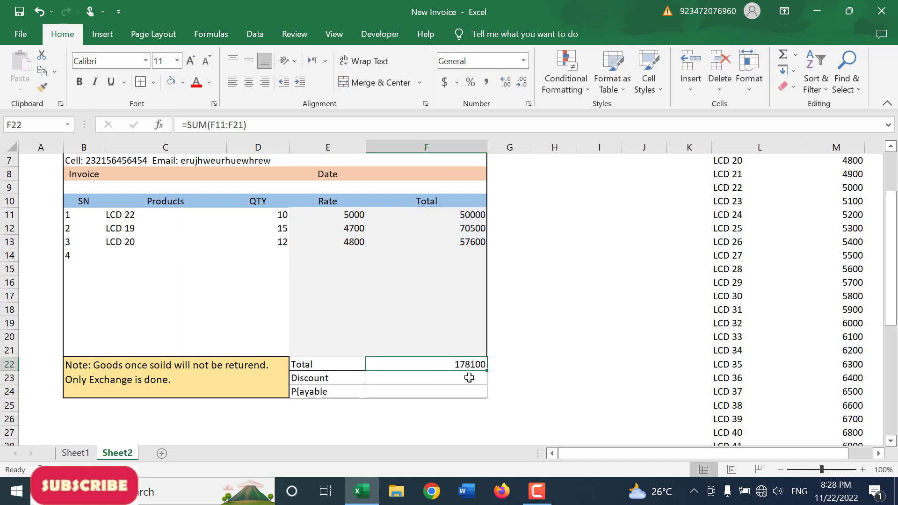
type("=sum(")
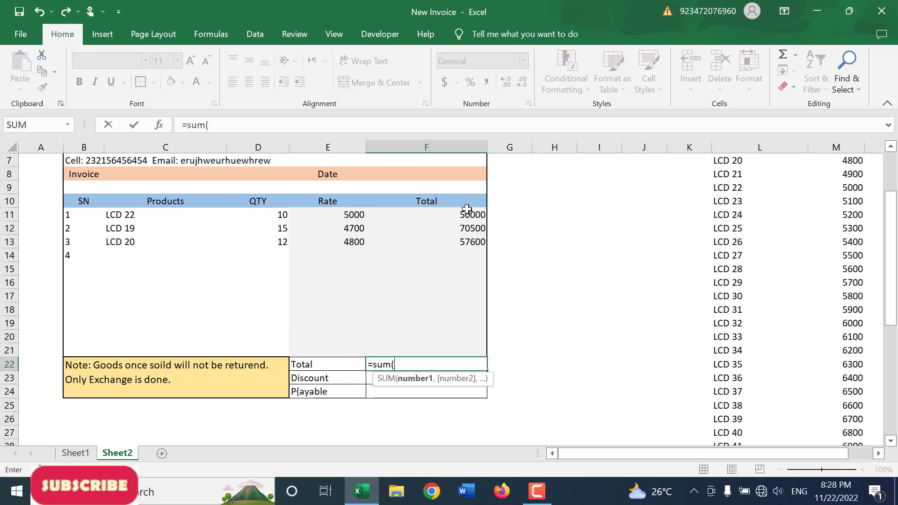
left_click_drag(466, 212, 457, 347)
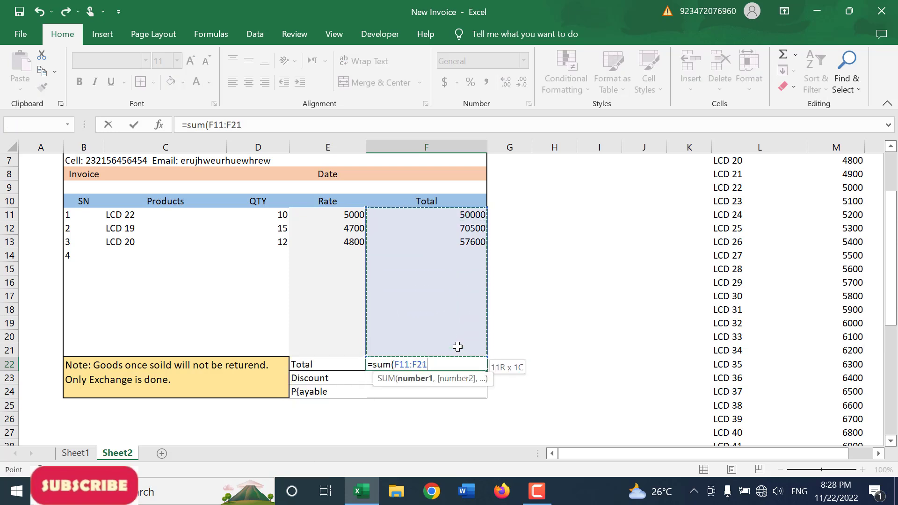
key("Return")
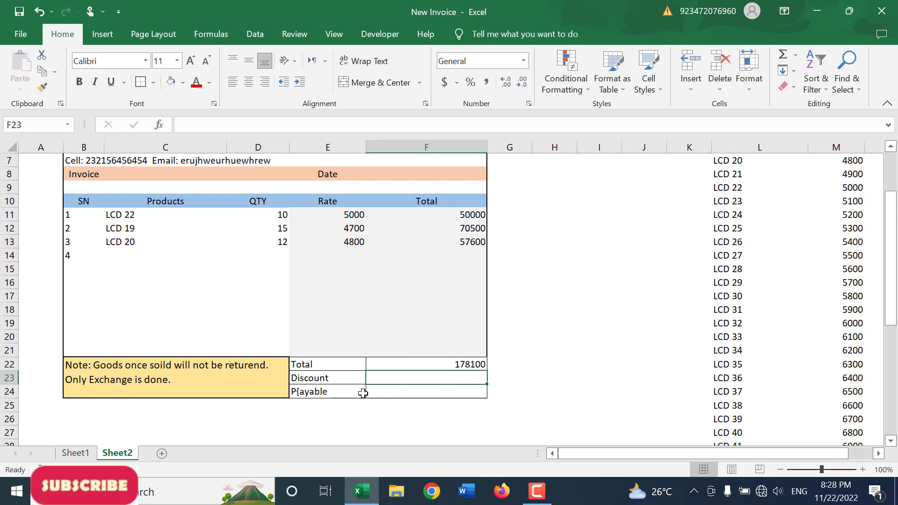
Step: Correct the misspelled label in E24 to "Payable"
left_click(300, 392)
double_click(302, 393)
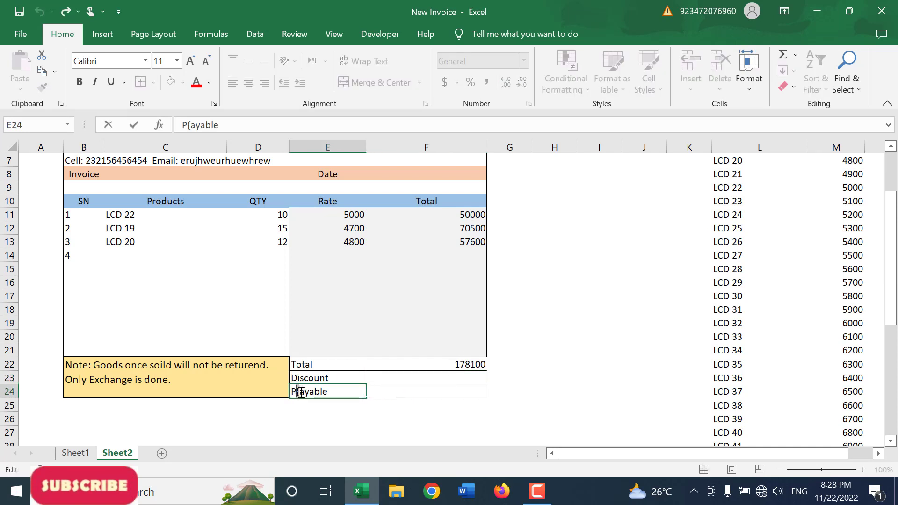
key("BackSpace")
type("y")
key("BackSpace")
key("Return")
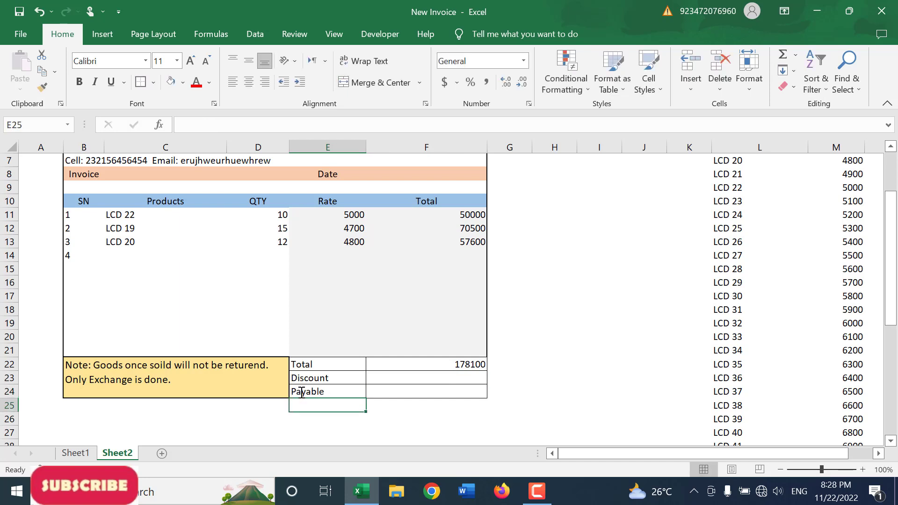
Step: Add list data validation with the source Yes,No to the Discount cell F23
left_click(399, 378)
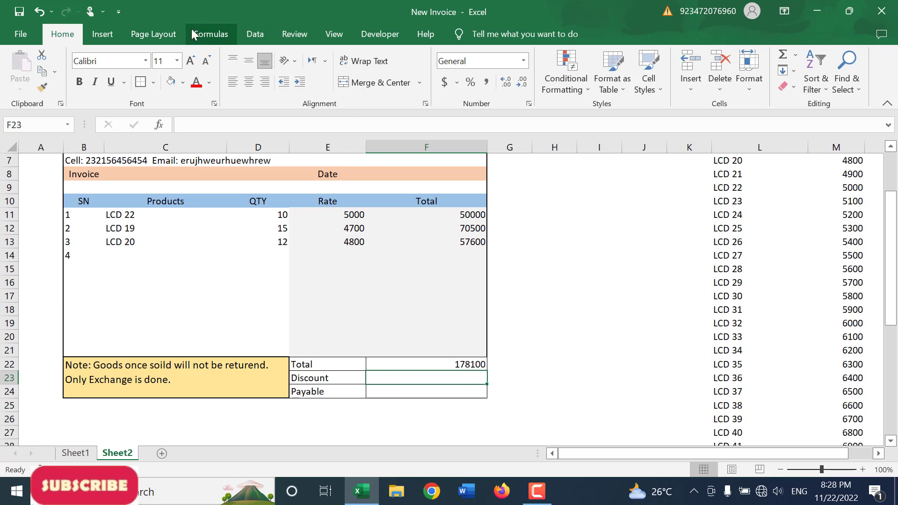
left_click(268, 37)
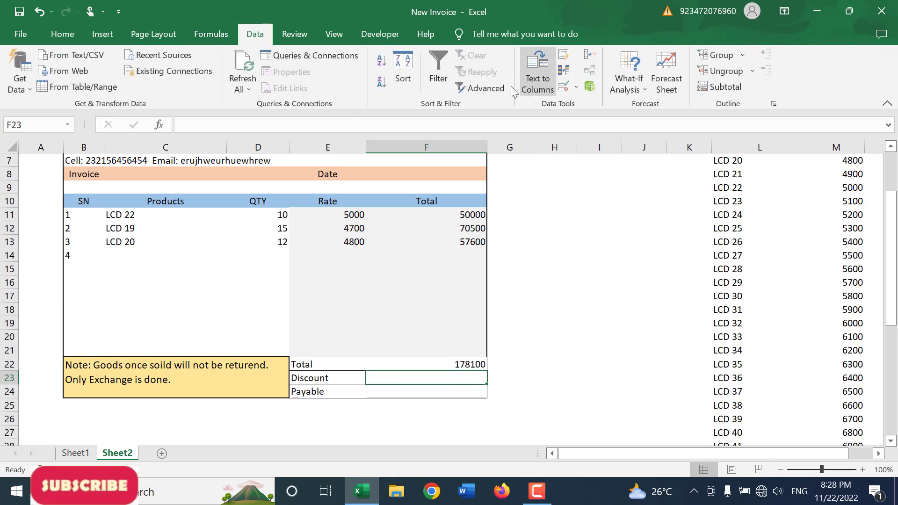
left_click(564, 70)
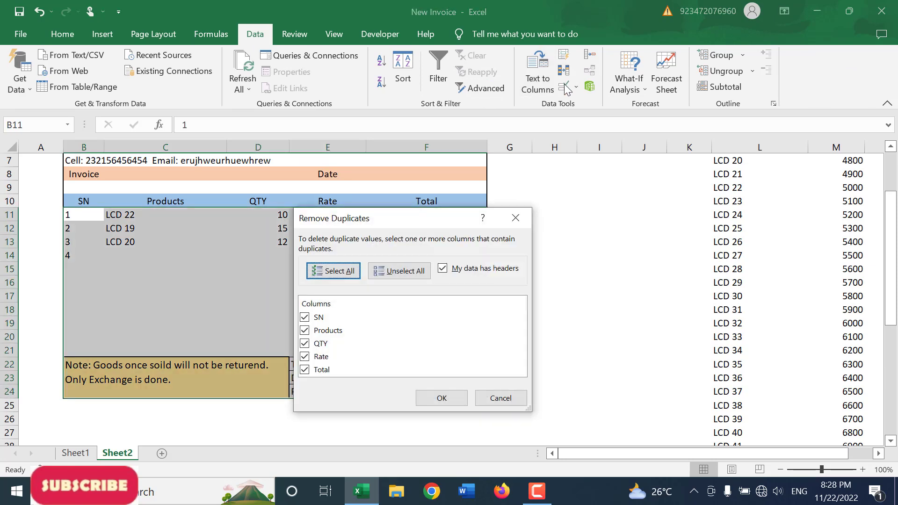
key("Escape")
left_click(563, 87)
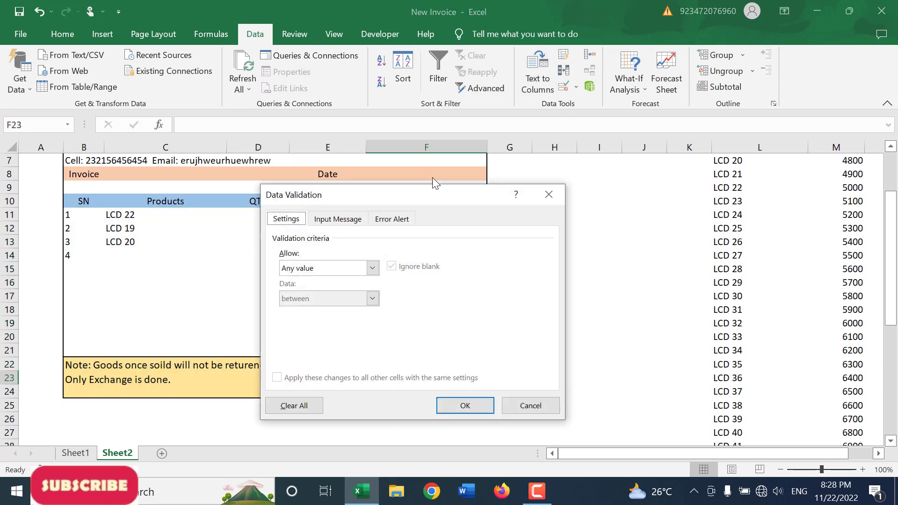
left_click(327, 268)
left_click(330, 311)
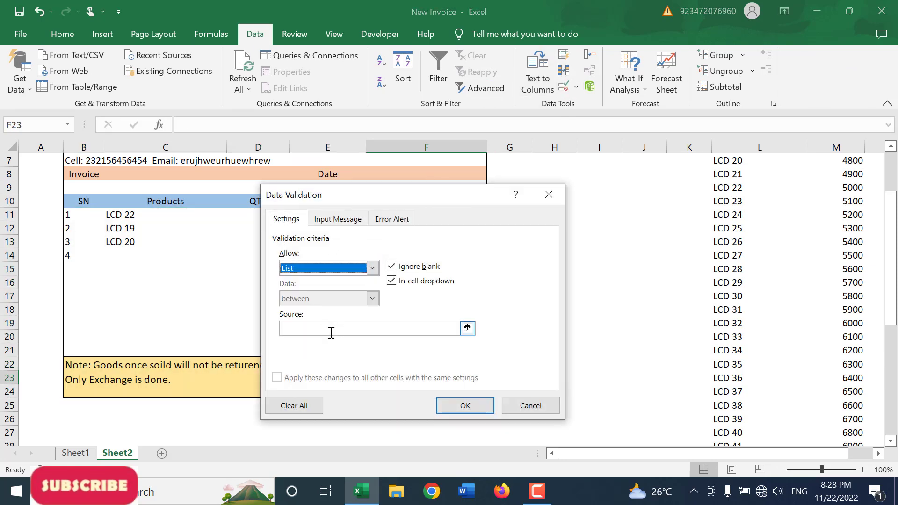
left_click(331, 328)
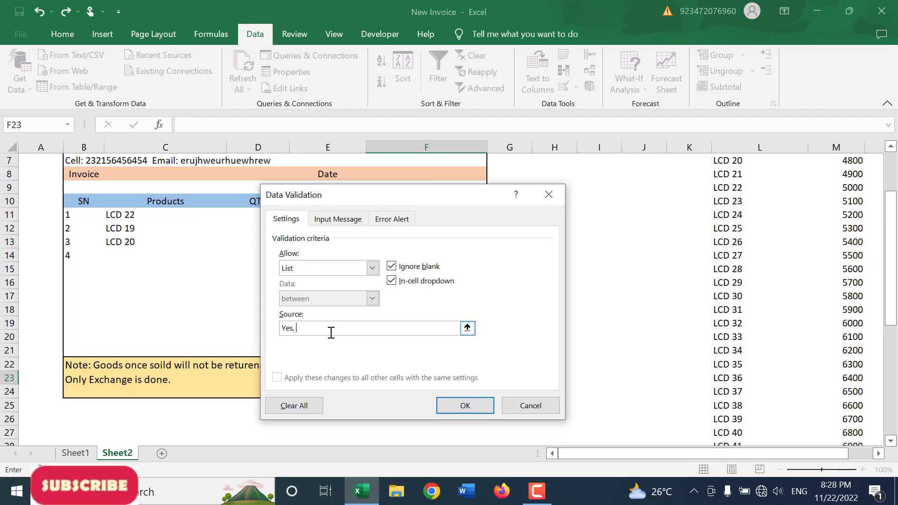
left_click(449, 408)
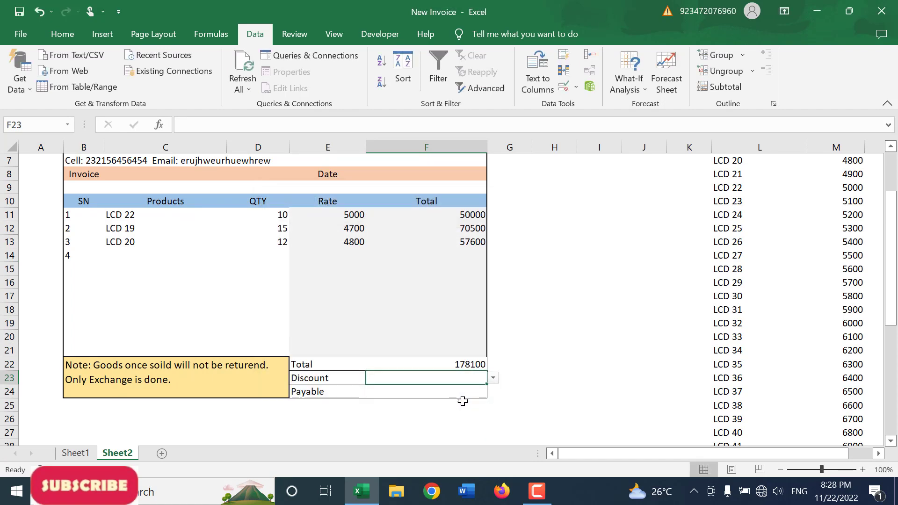
Step: Try the Discount dropdown in F23 by choosing Yes and switching it to No
left_click(493, 379)
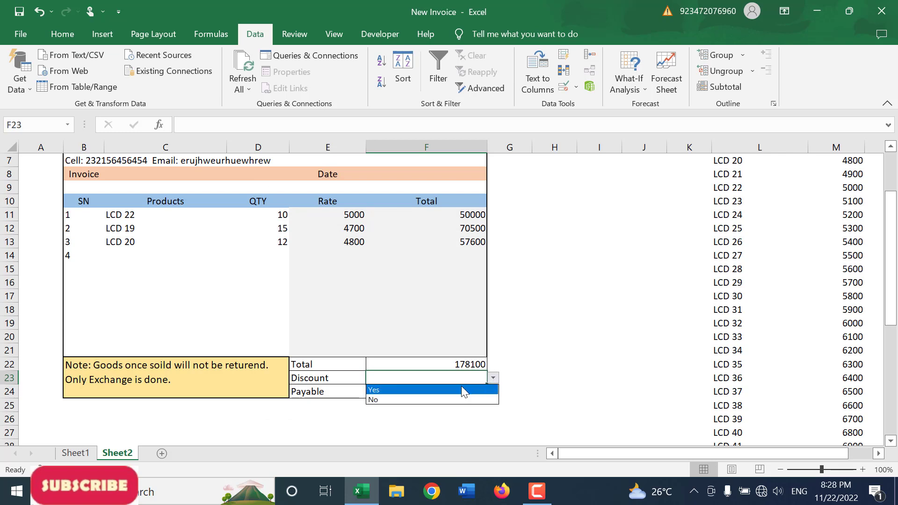
left_click(453, 392)
left_click(493, 378)
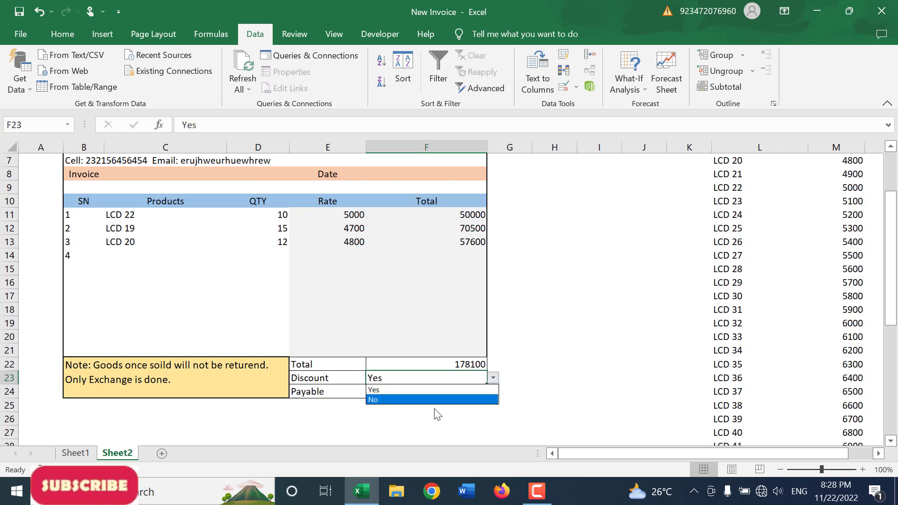
left_click(435, 400)
Step: Enter the formula =IF(F23="Yes", F22-F22*2%, F22) in the Payable cell F24
left_click(404, 393)
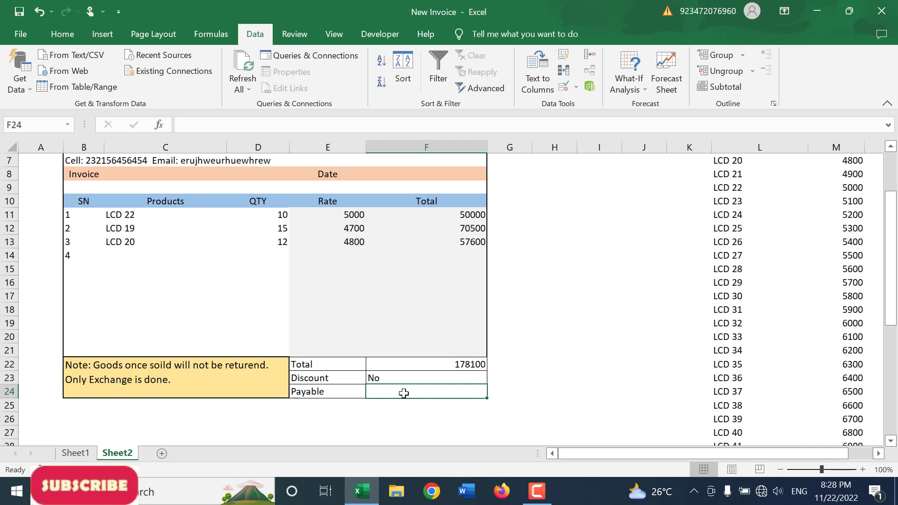
type("=if(F23")
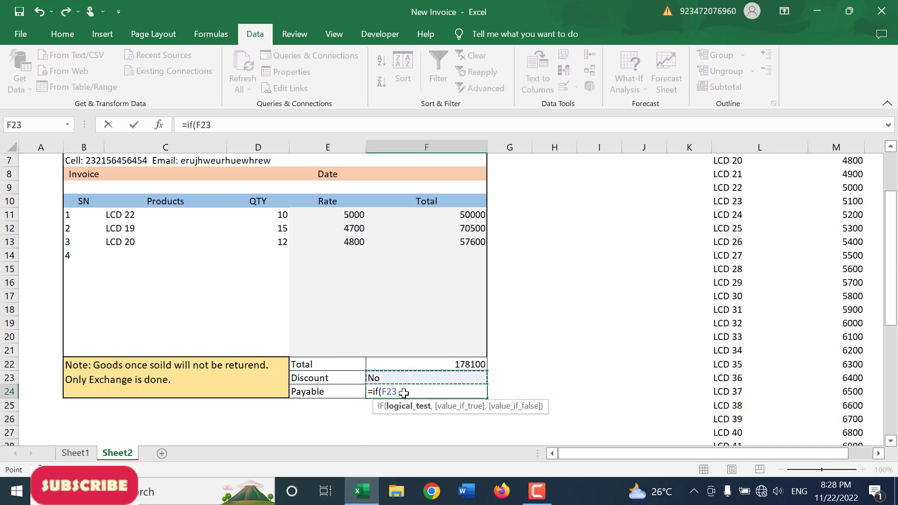
type("=\"Yes\"")
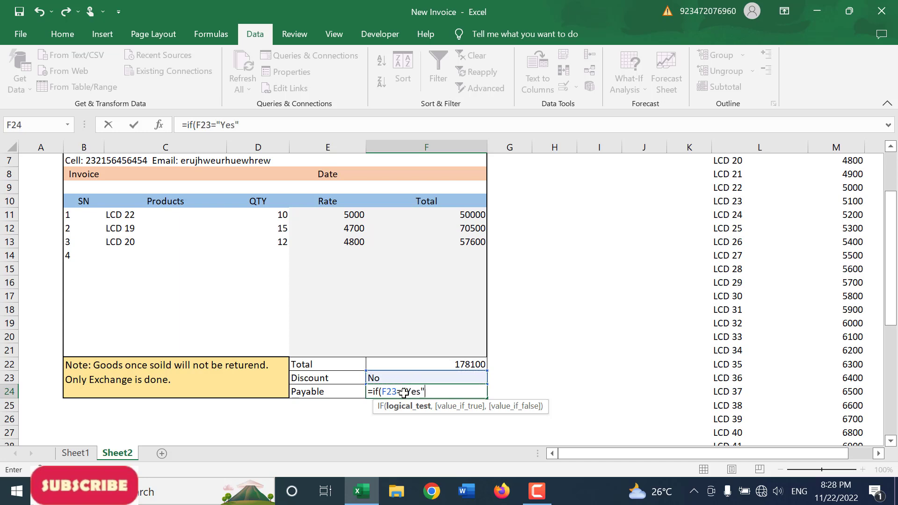
type(",")
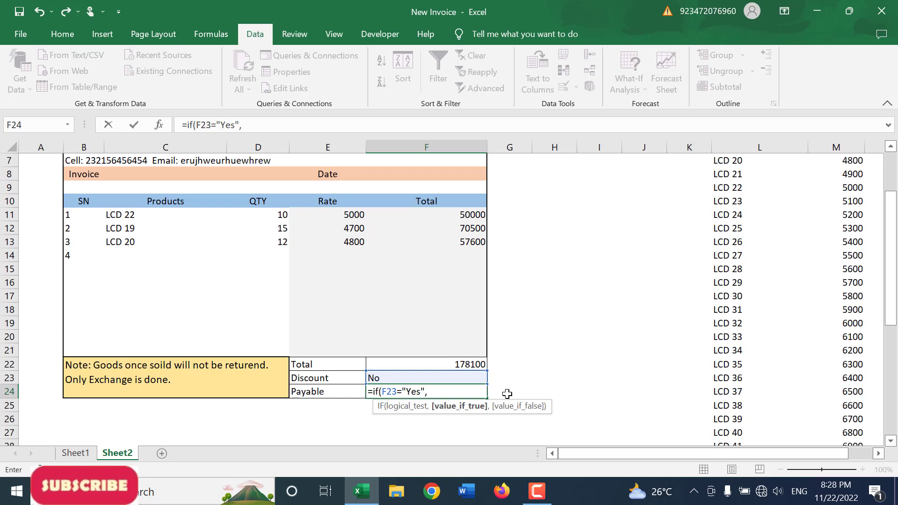
key("Up")
key("Up")
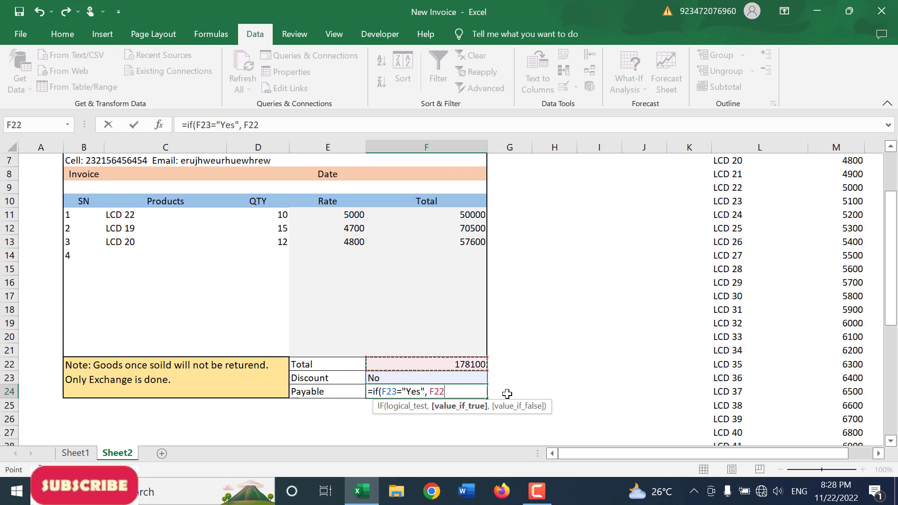
type("-")
key("Up")
key("Up")
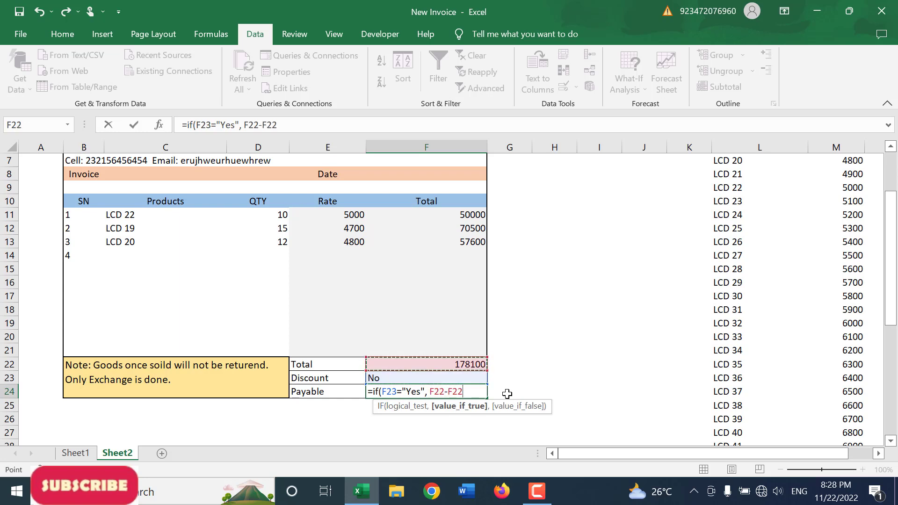
type("*")
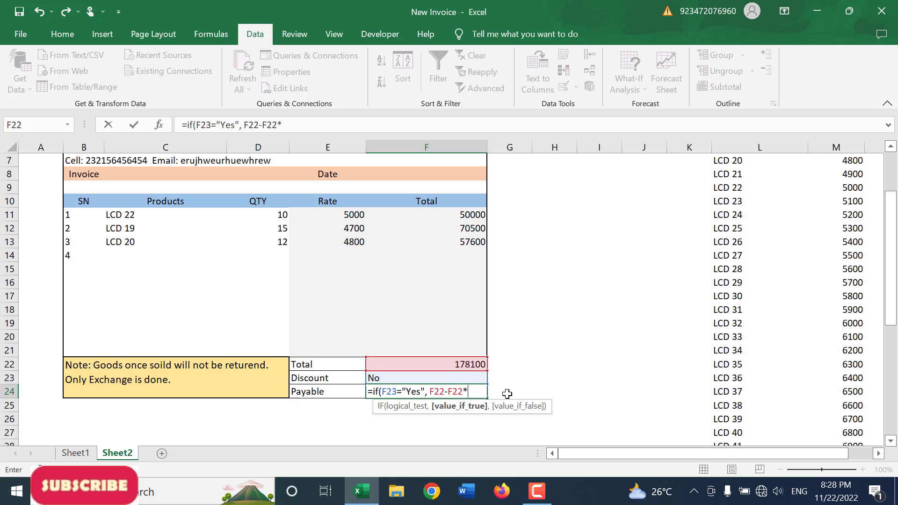
type("2%,")
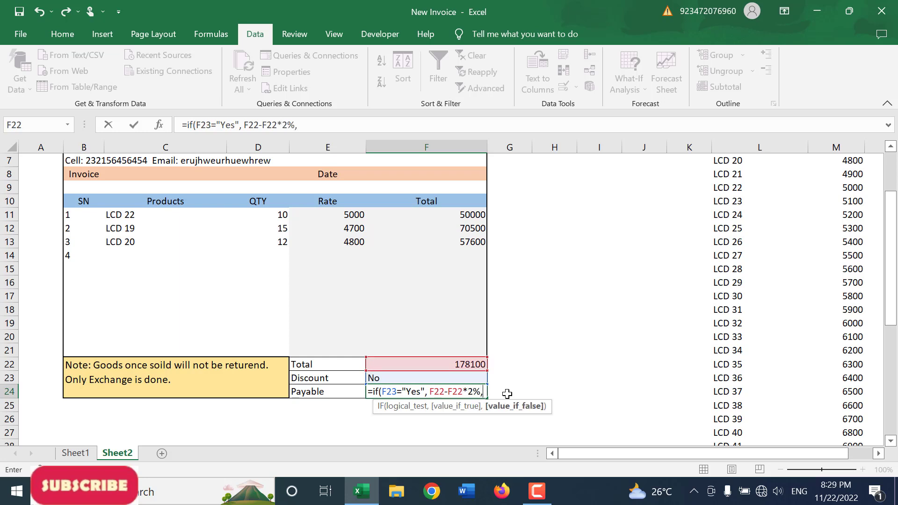
key("Up")
key("Up")
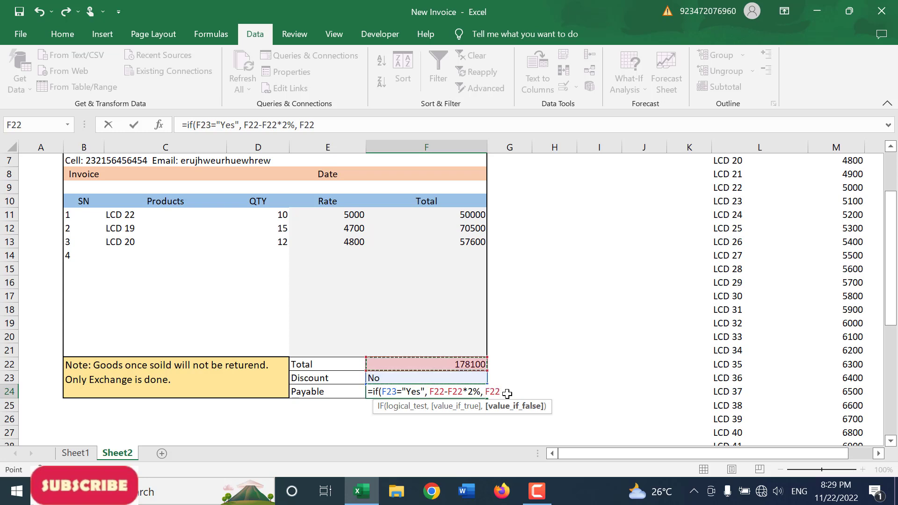
key("Return")
key("Up")
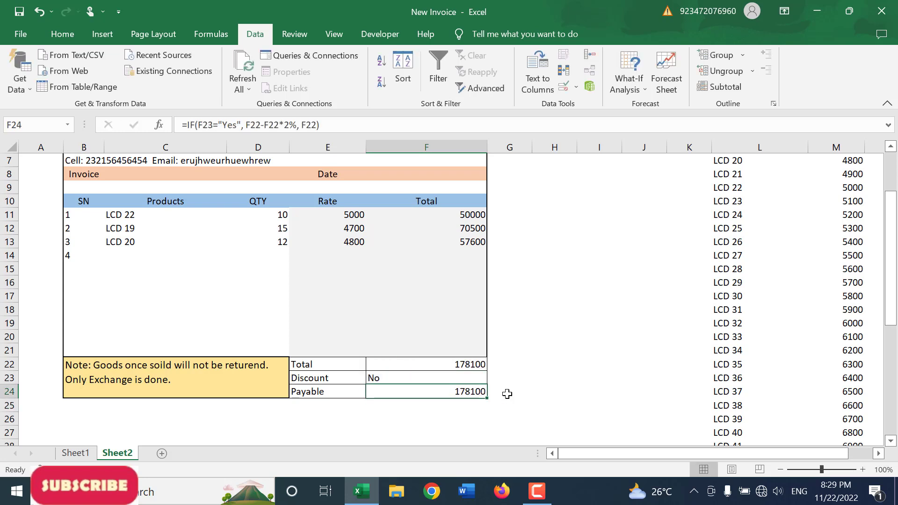
Step: Set the Discount cell F23 to Yes to test the payable formula
left_click(480, 377)
left_click(494, 378)
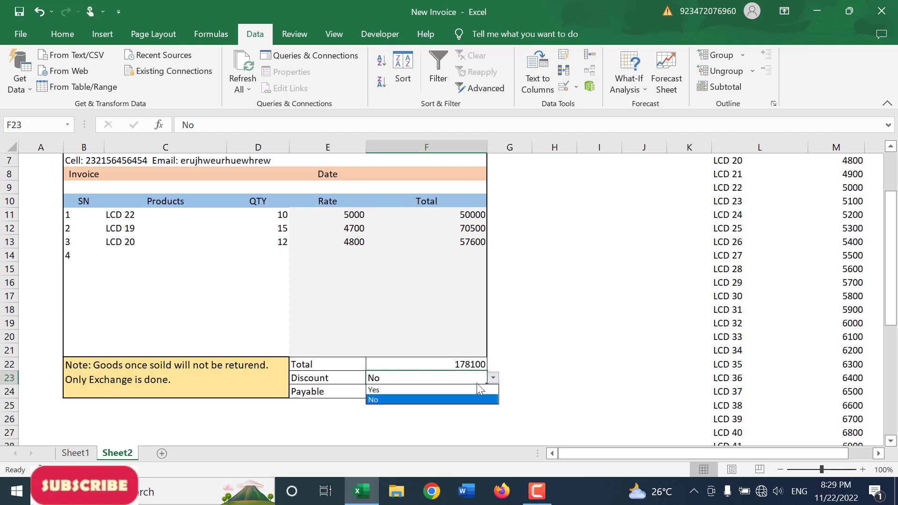
left_click(458, 392)
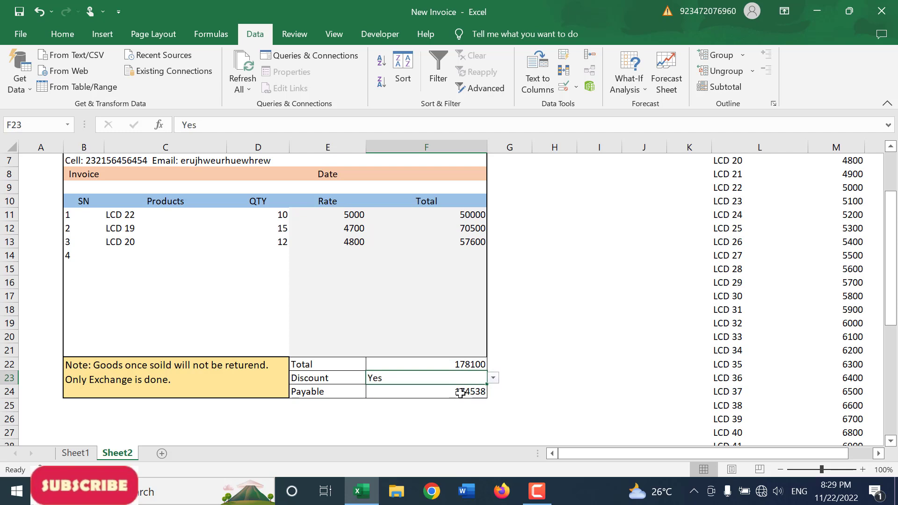
Step: Re-enter the Payable formula in F24 as =IF(F23="Yes", F22-F22*2%, F22)
left_click(463, 391)
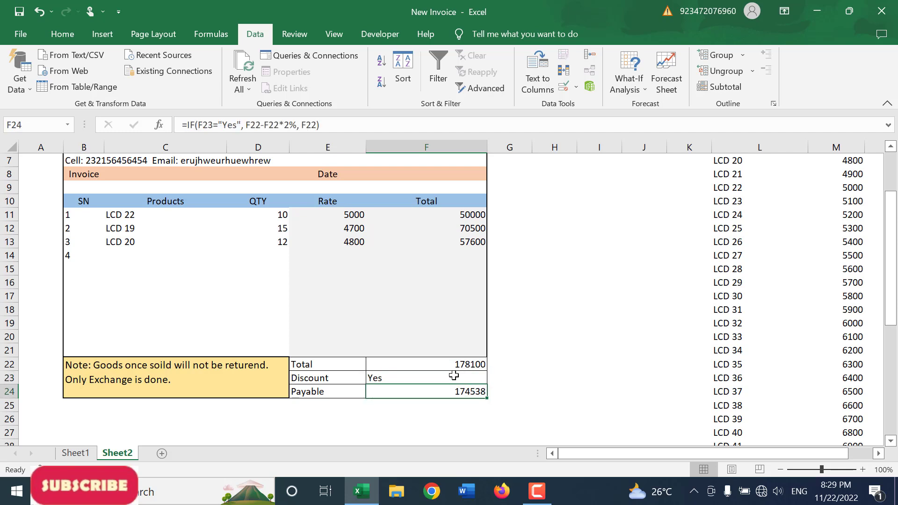
type("=if(")
left_click(453, 376)
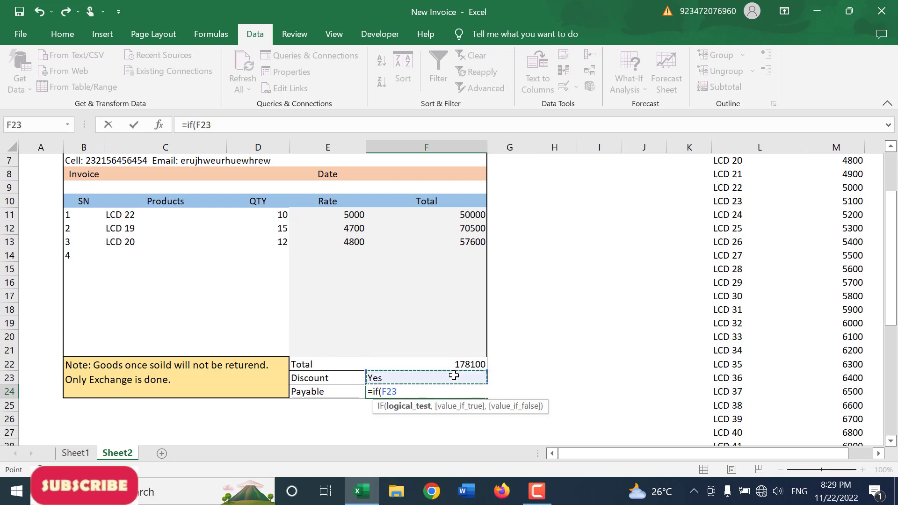
type("=\"Yes\",")
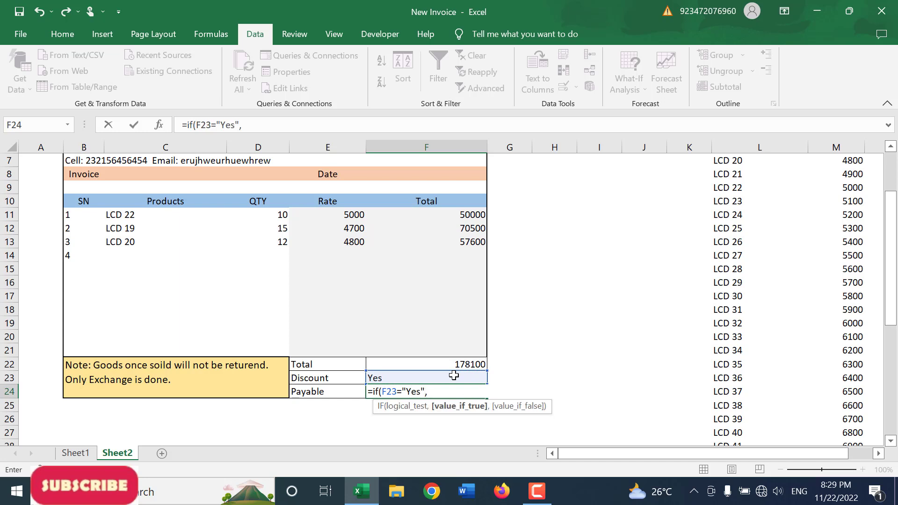
key("Up")
key("Up")
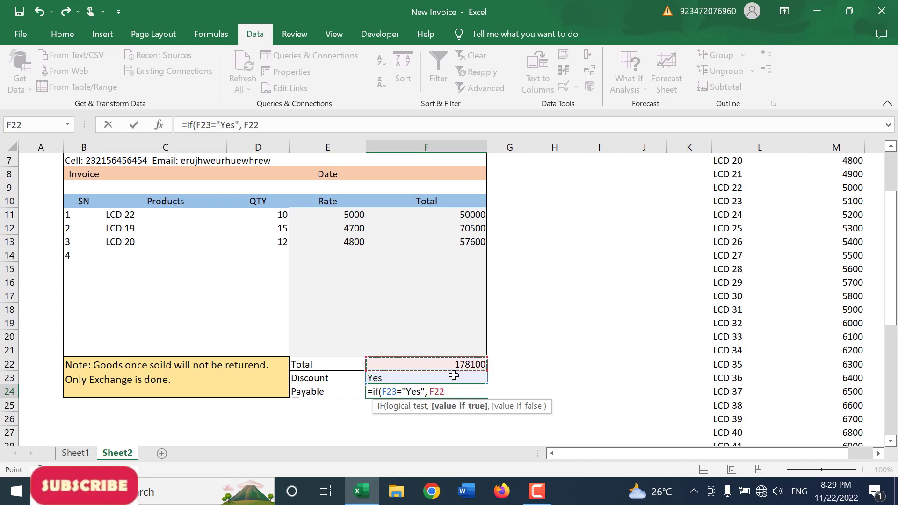
type("-")
key("Up")
key("Up")
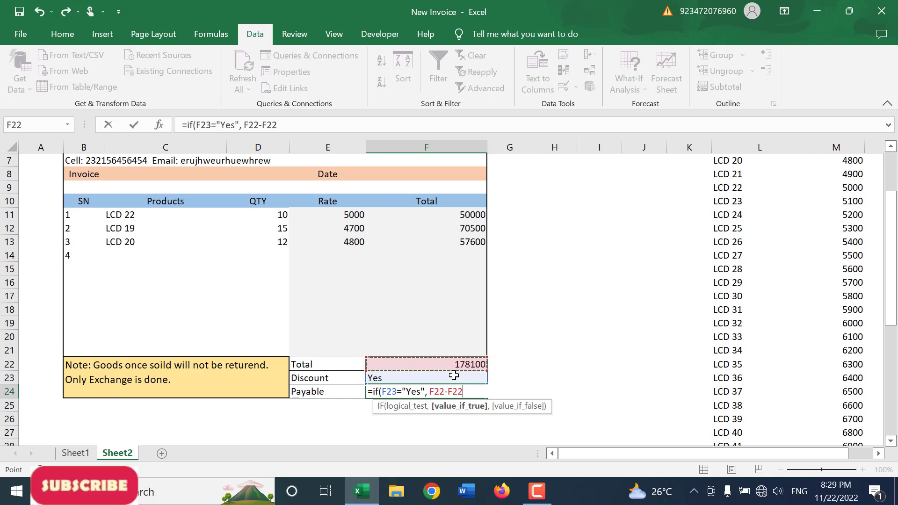
type("*2")
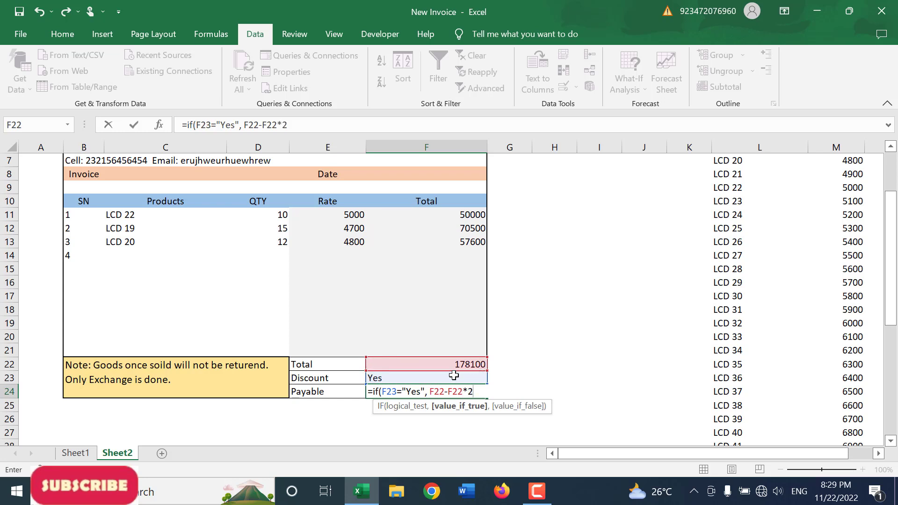
type("%,")
key("Up")
key("Up")
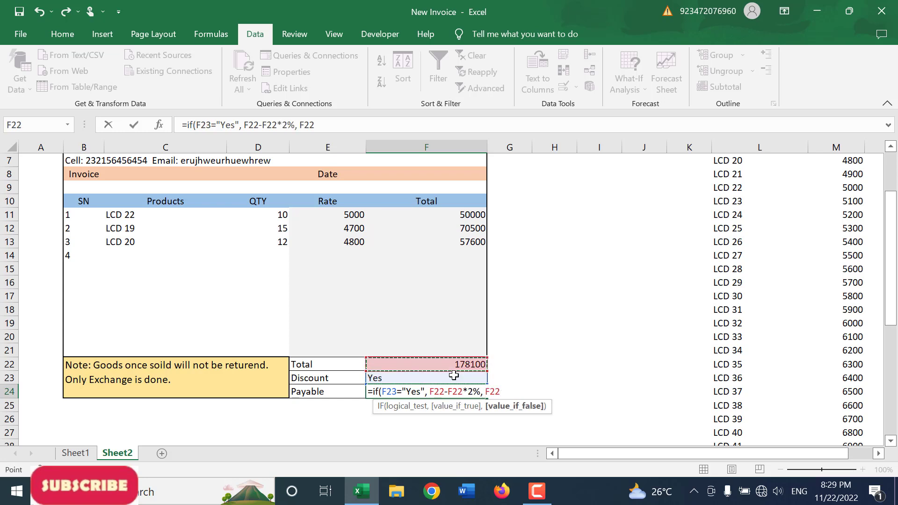
type(")")
key("Return")
key("Up")
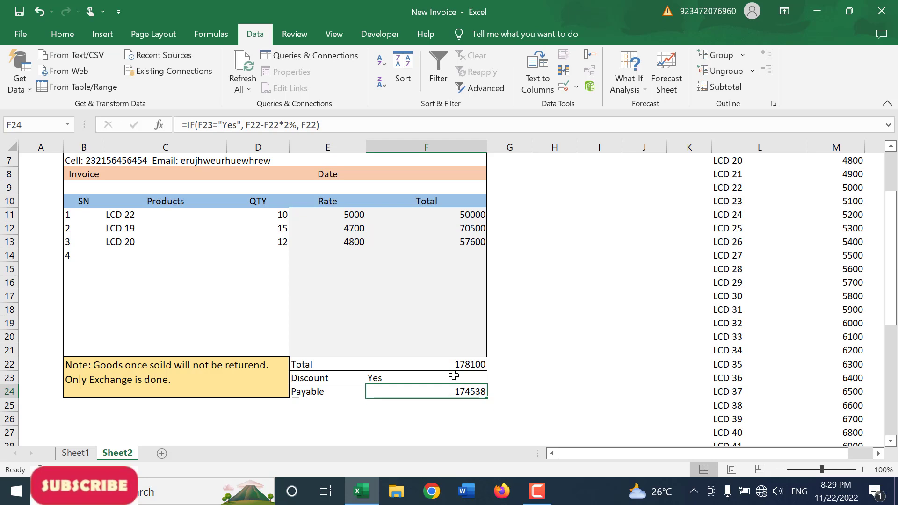
Step: Hide the Discount choice in F23 by changing its font color to white
left_click(454, 376)
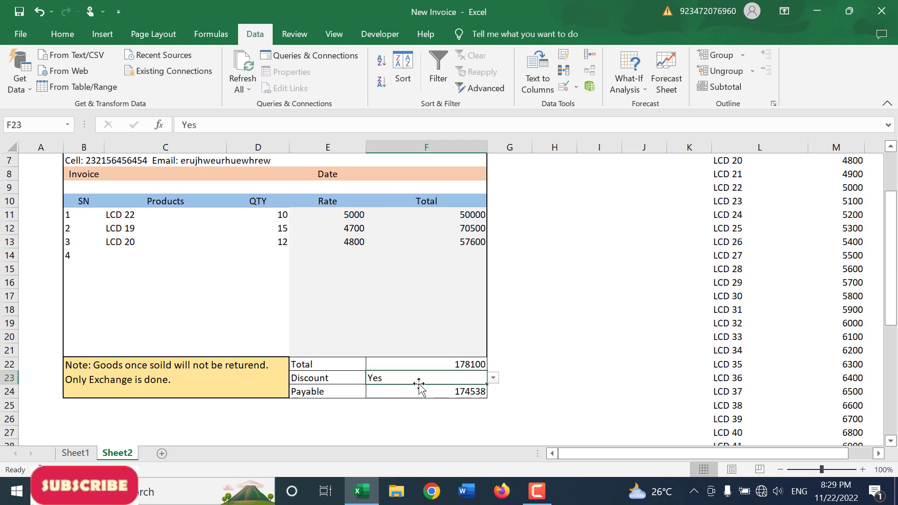
left_click(81, 37)
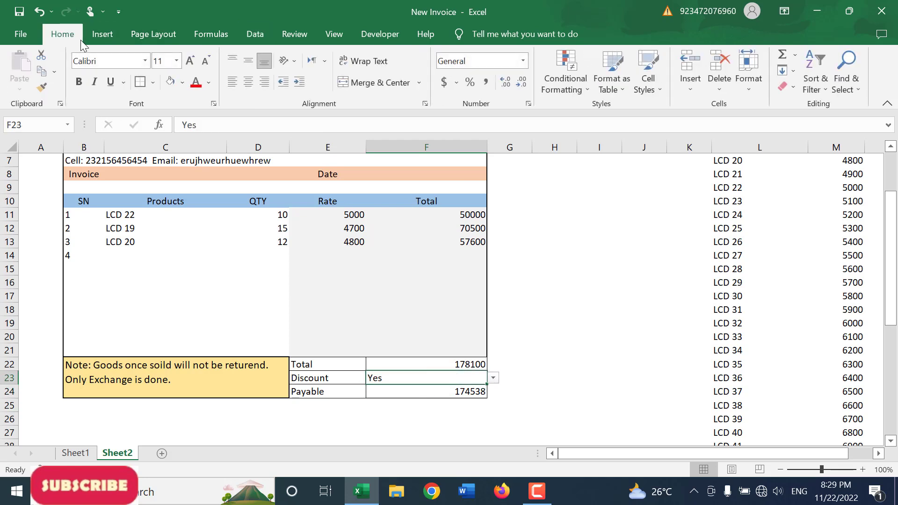
left_click(208, 83)
left_click(195, 132)
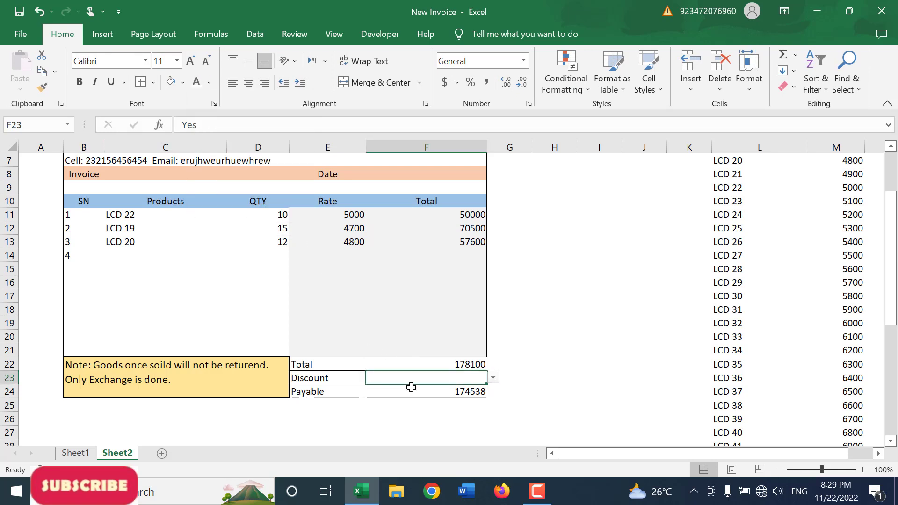
left_click(237, 283)
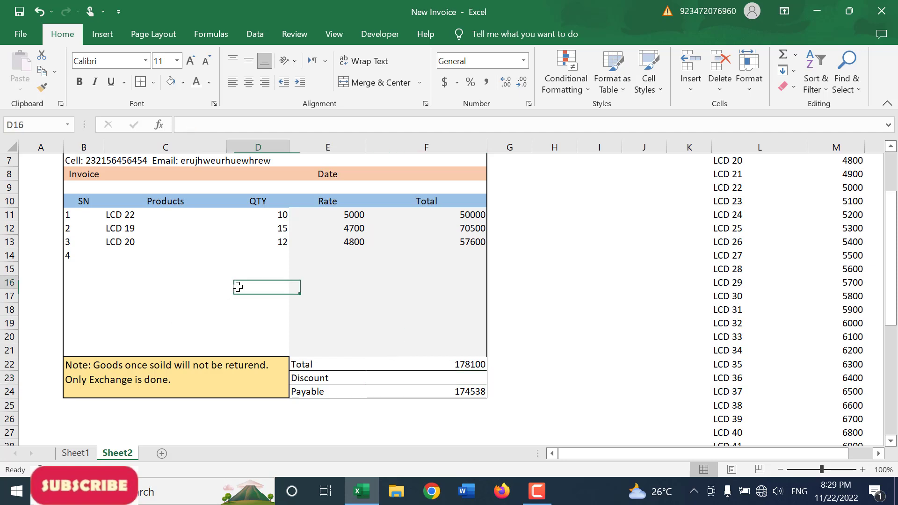
Step: Enter the formula =TODAY() in the invoice's Date cell F8
scroll(236, 285, "up", 2)
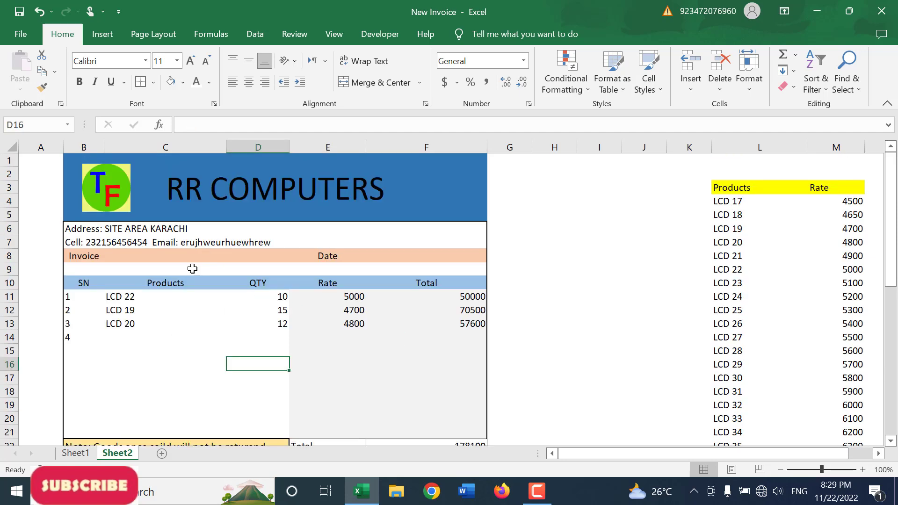
left_click(167, 257)
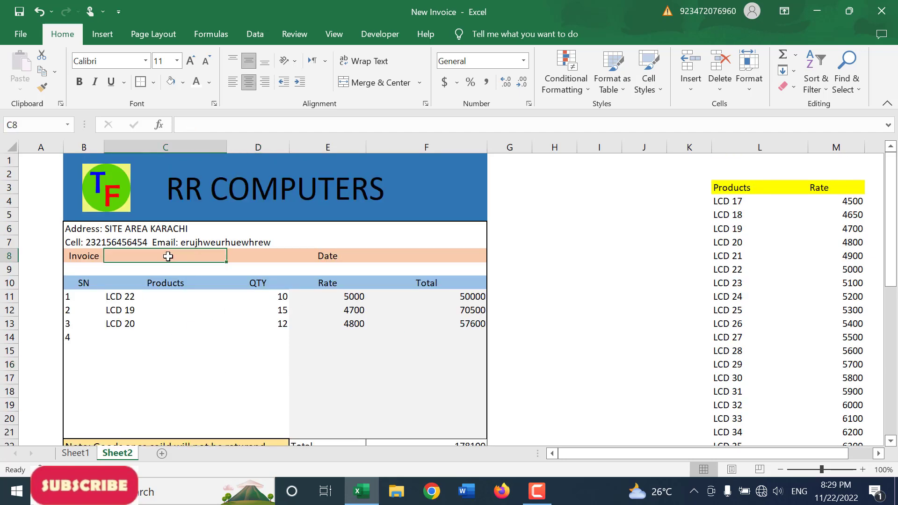
left_click(406, 256)
type("=toda")
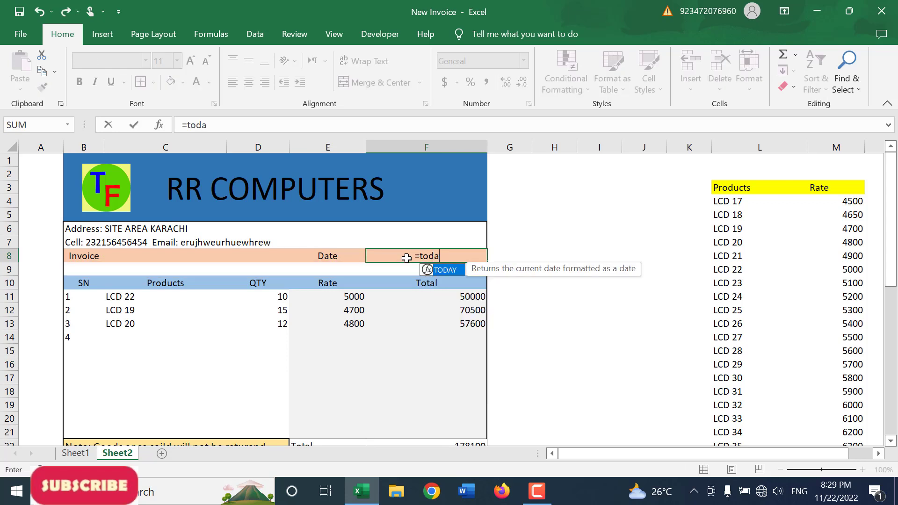
type("y()")
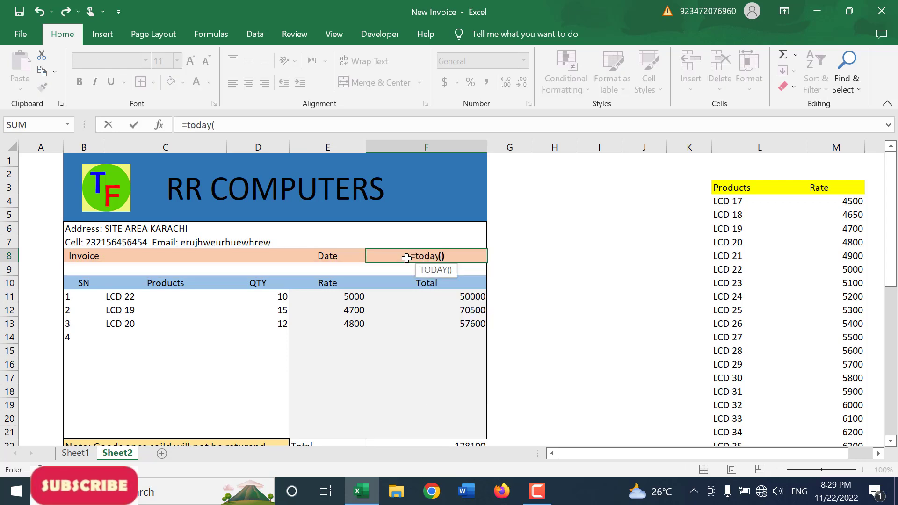
key("ctrl+Return")
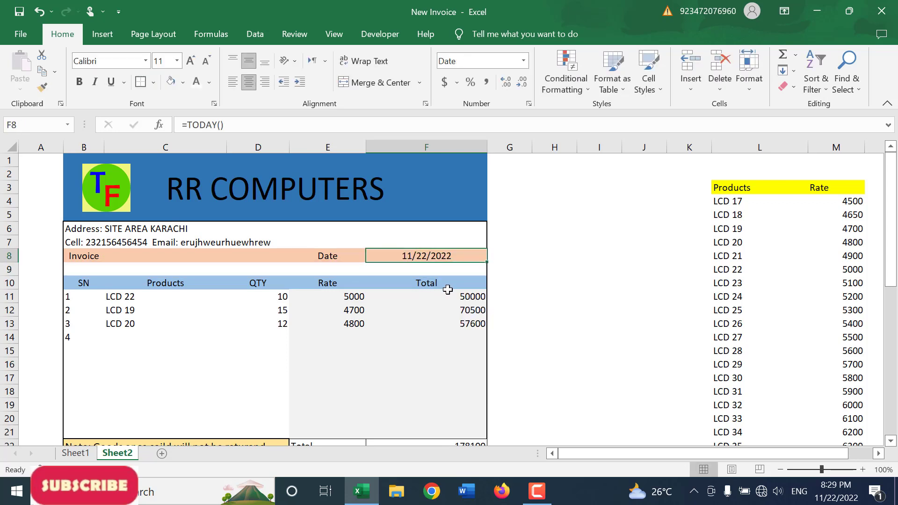
Step: Enter the invoice number formula =RIGHT(F8, 4) & "_" & F24 in cell C8 and check it against the Date cell F8
scroll(428, 280, "down", 1)
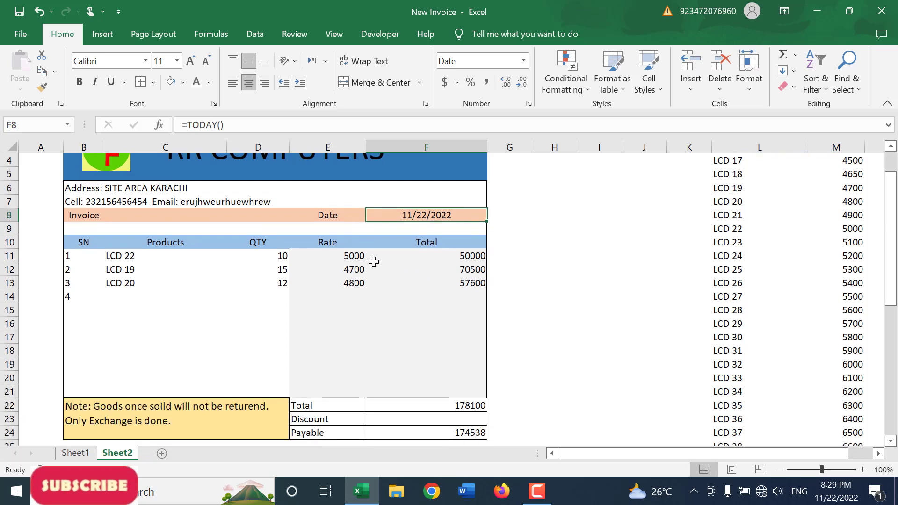
left_click(193, 214)
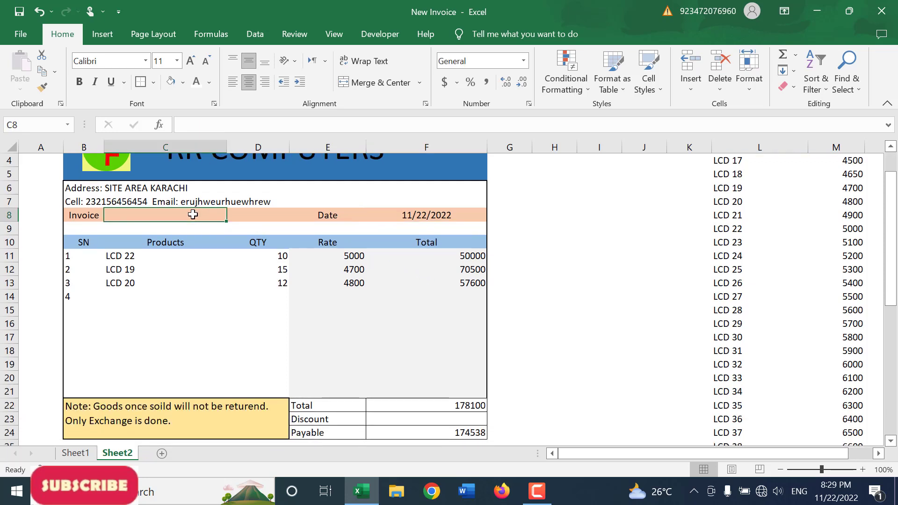
type("=")
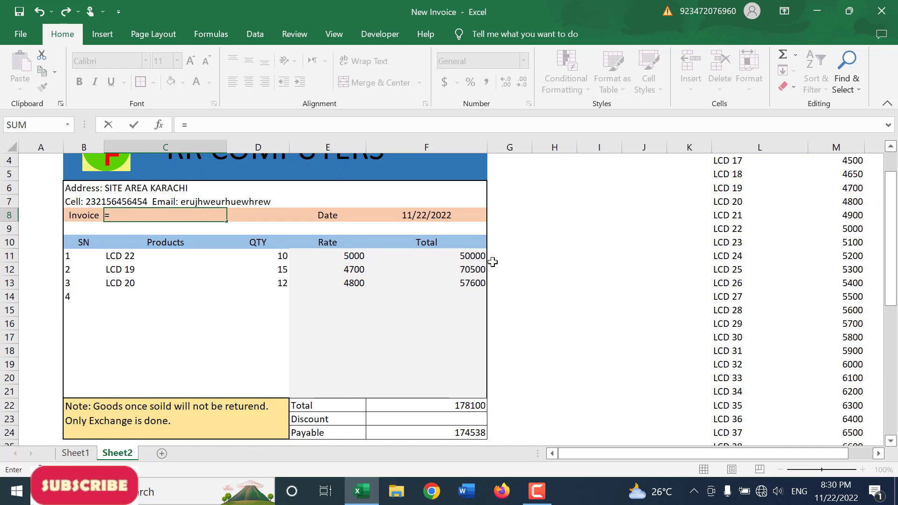
type("righ")
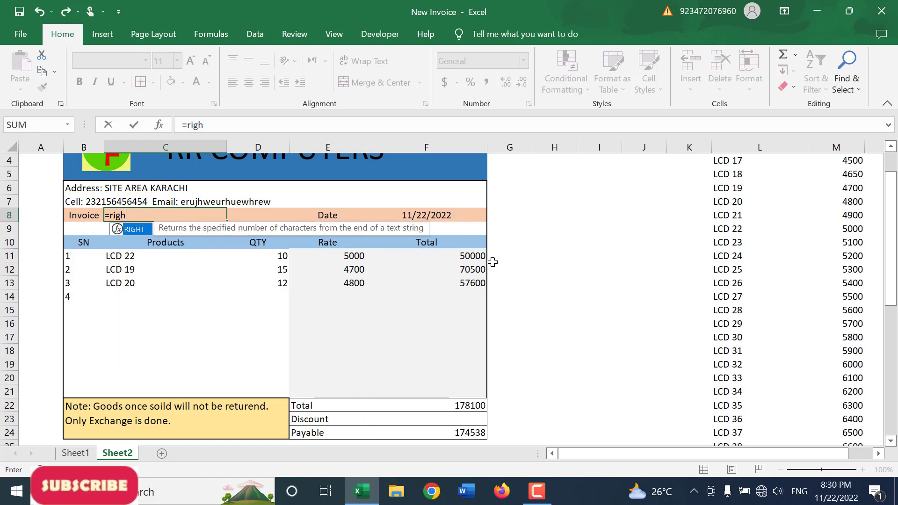
type("t(")
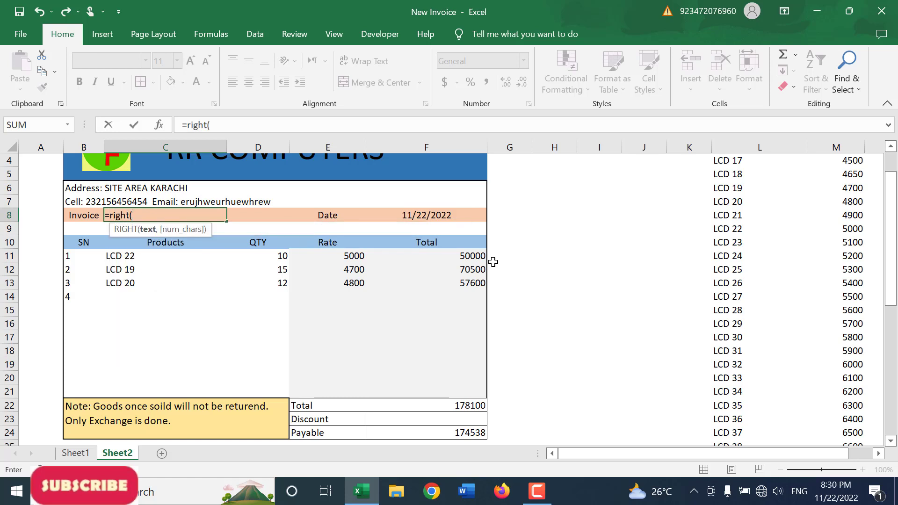
left_click(452, 218)
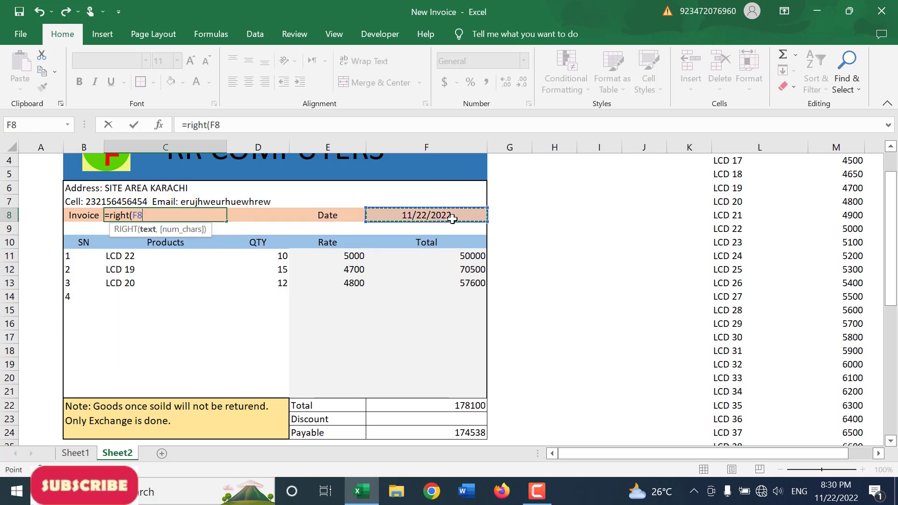
type(",")
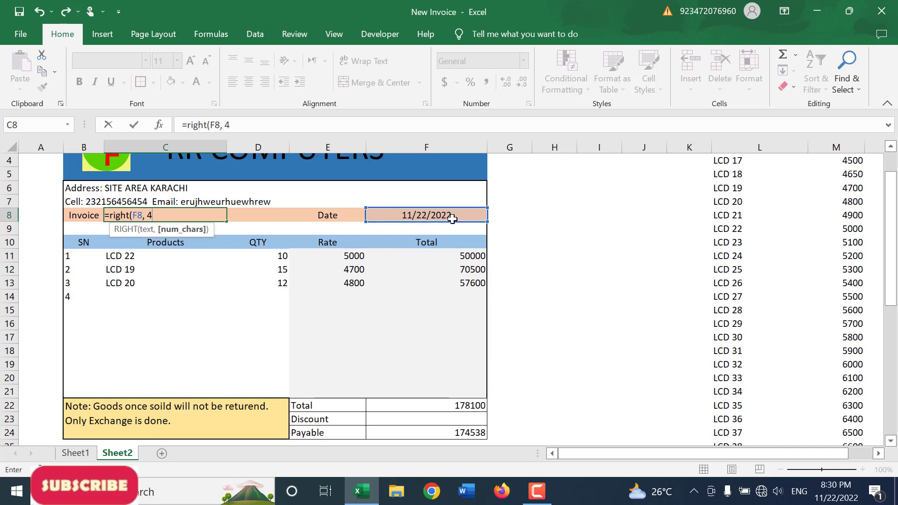
type(" 4)")
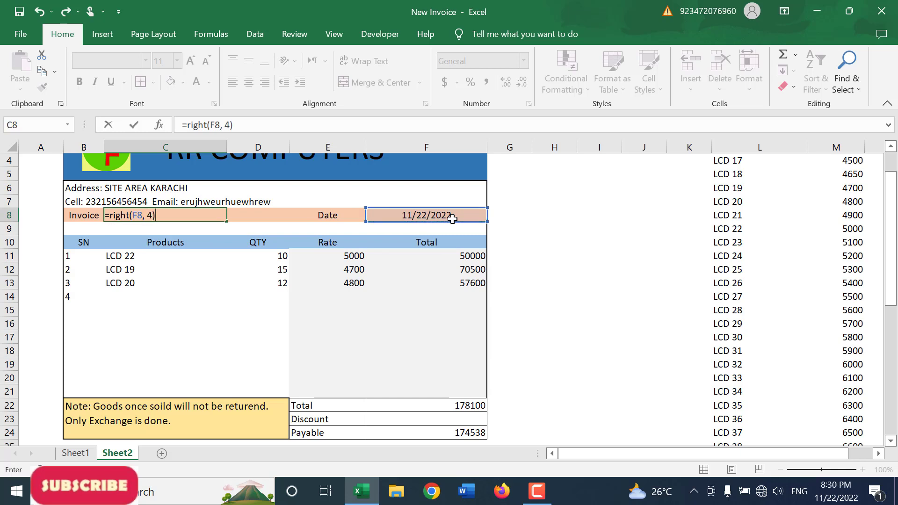
type(" & \"_\" &")
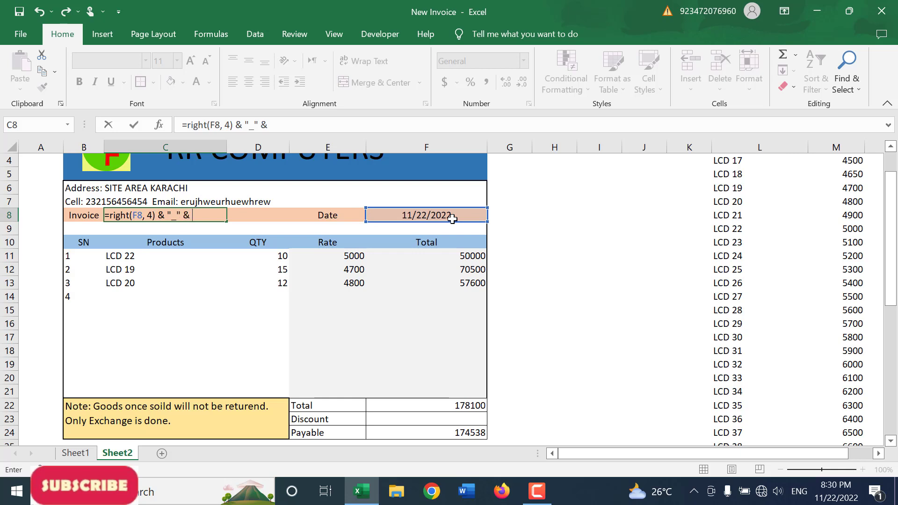
left_click(470, 434)
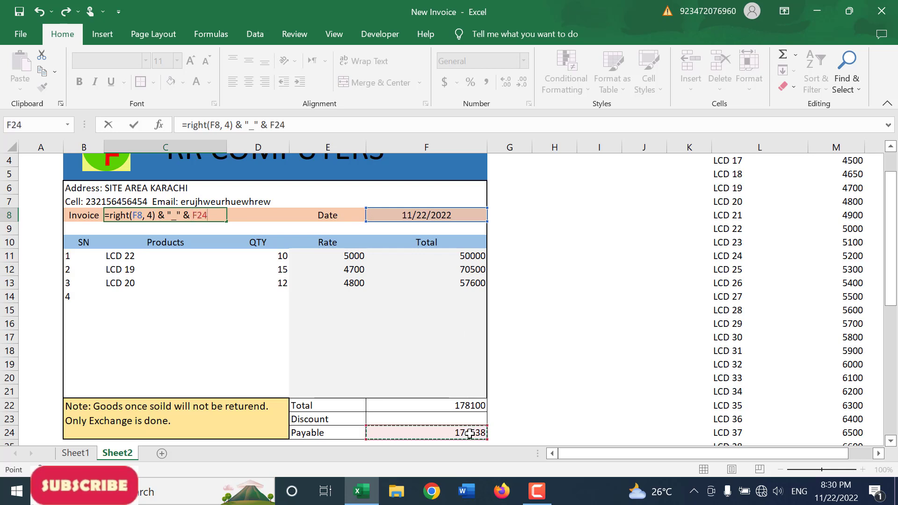
key("ctrl+Return")
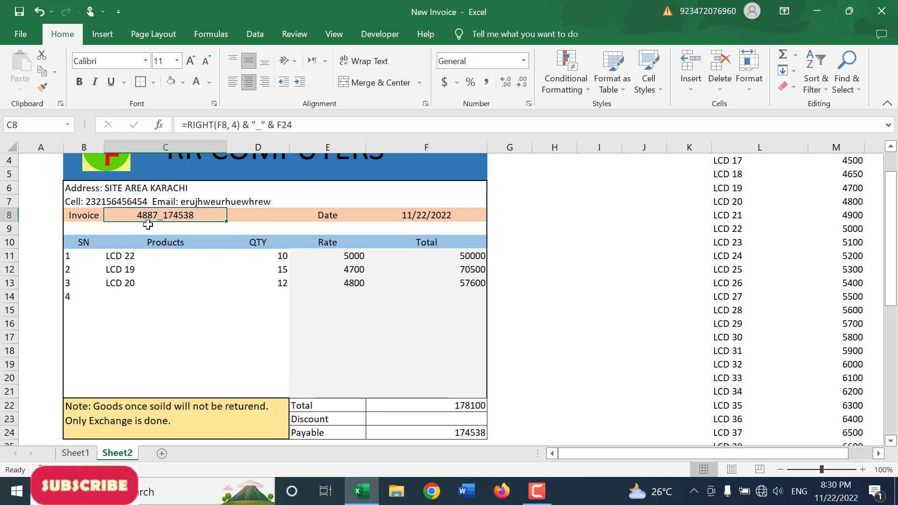
left_click(445, 216)
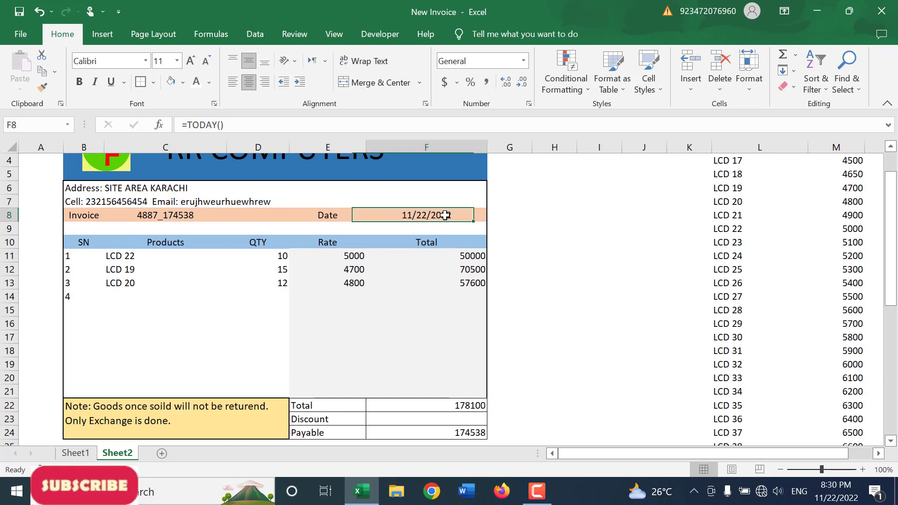
left_click(156, 220)
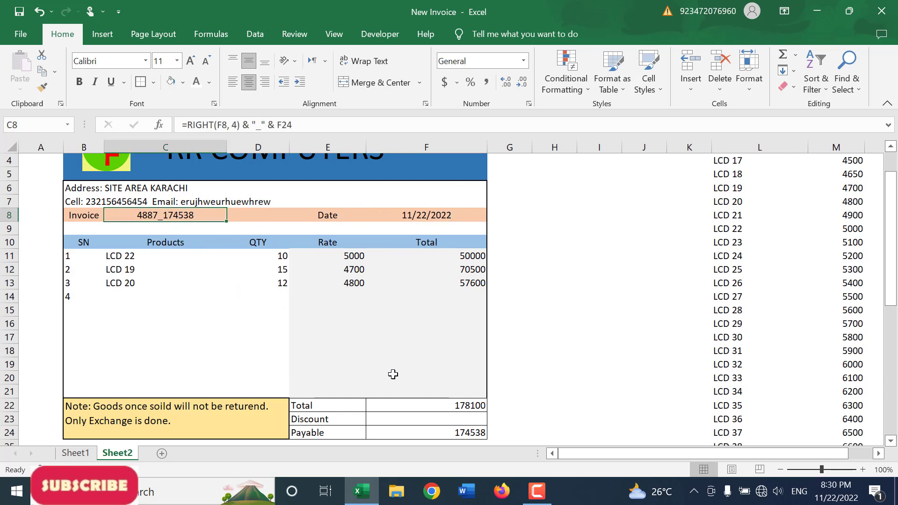
Step: Merge and center cells B9:F9 above the product table and enter the label "Customer Name:"
scroll(253, 348, "up", 1)
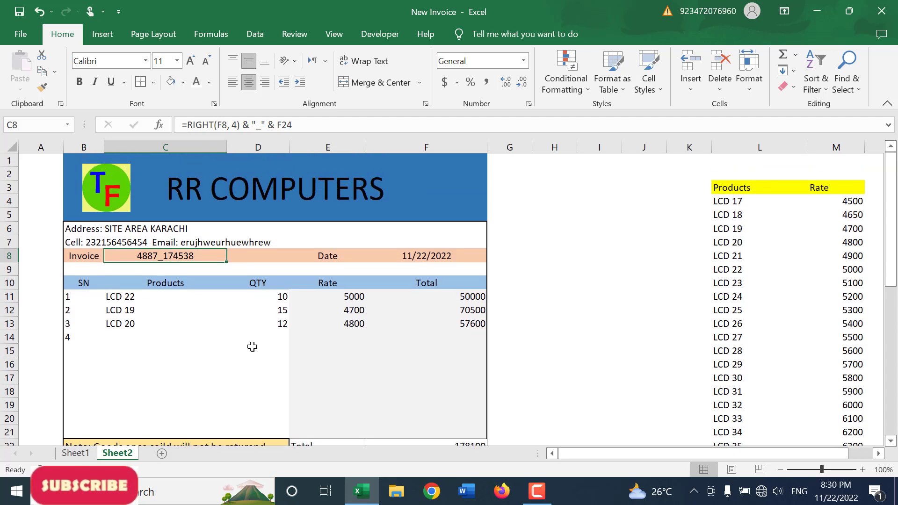
scroll(252, 346, "down", 2)
scroll(252, 347, "up", 2)
left_click(259, 226)
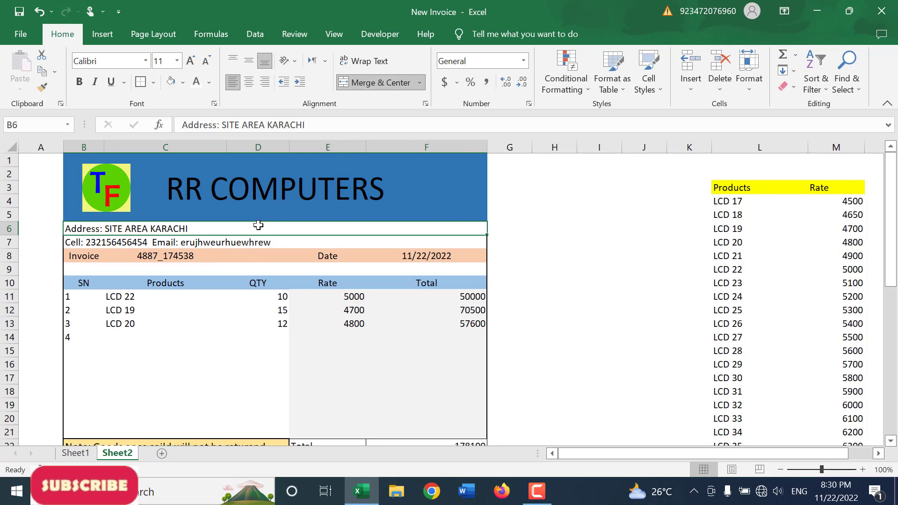
left_click(76, 270)
left_click_drag(92, 267, 438, 271)
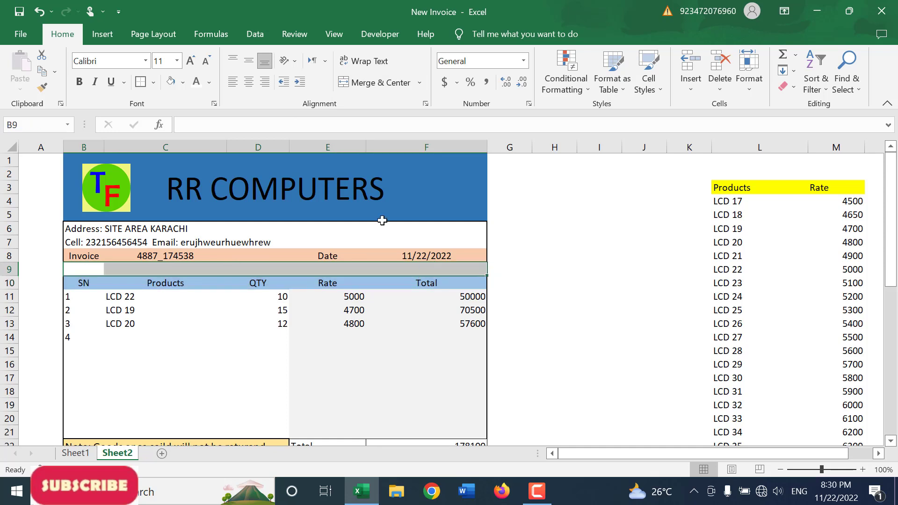
left_click(374, 83)
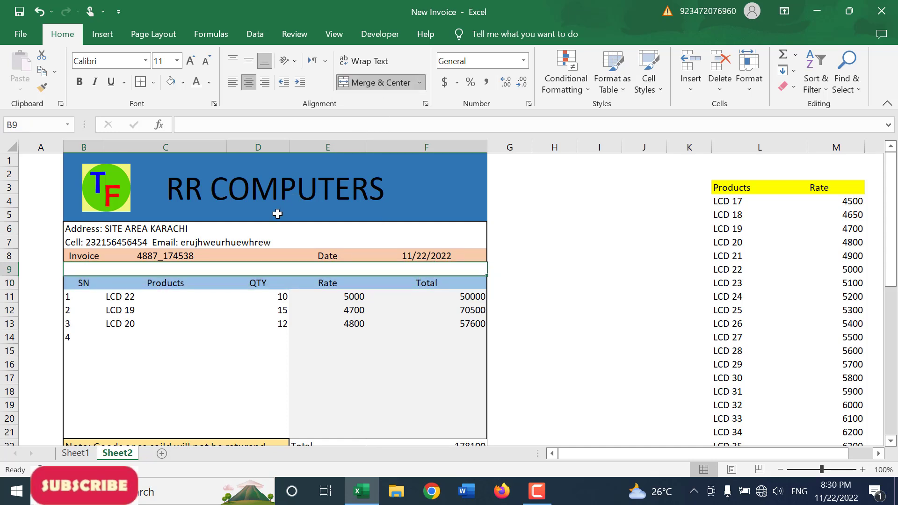
type("Customer")
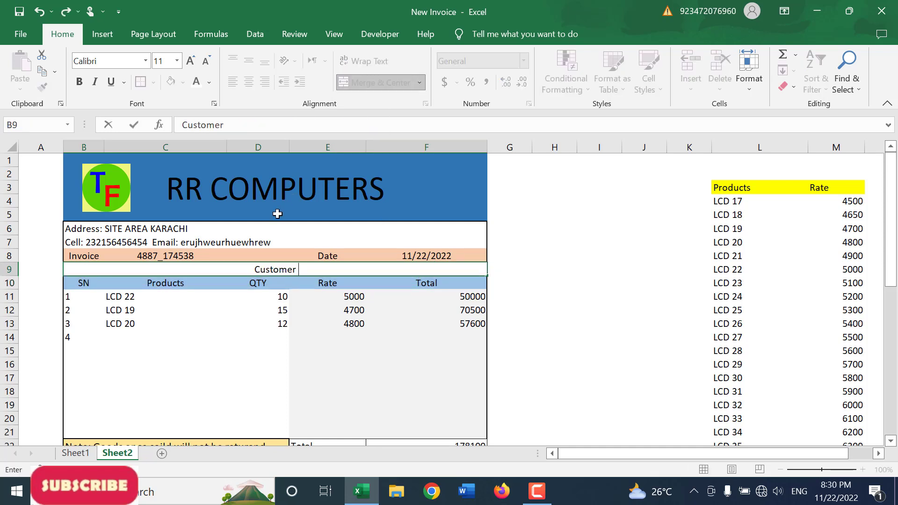
type(" Name:")
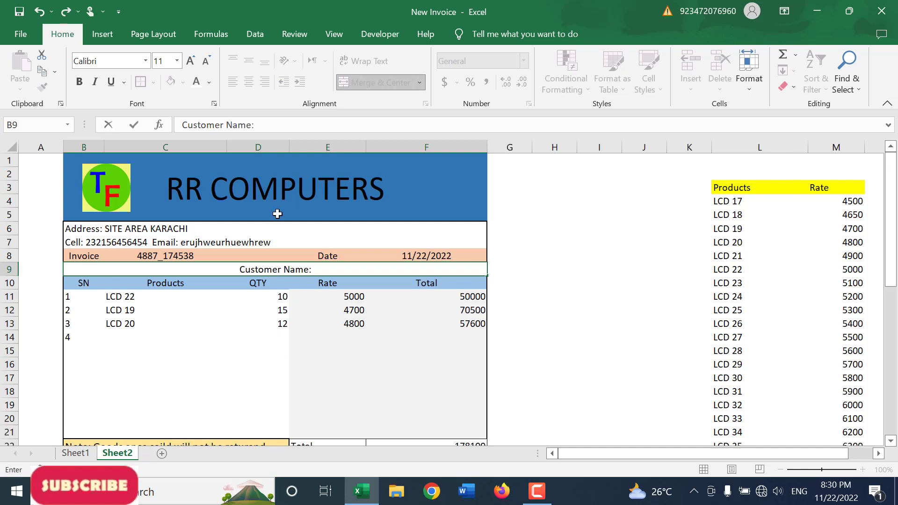
key("Return")
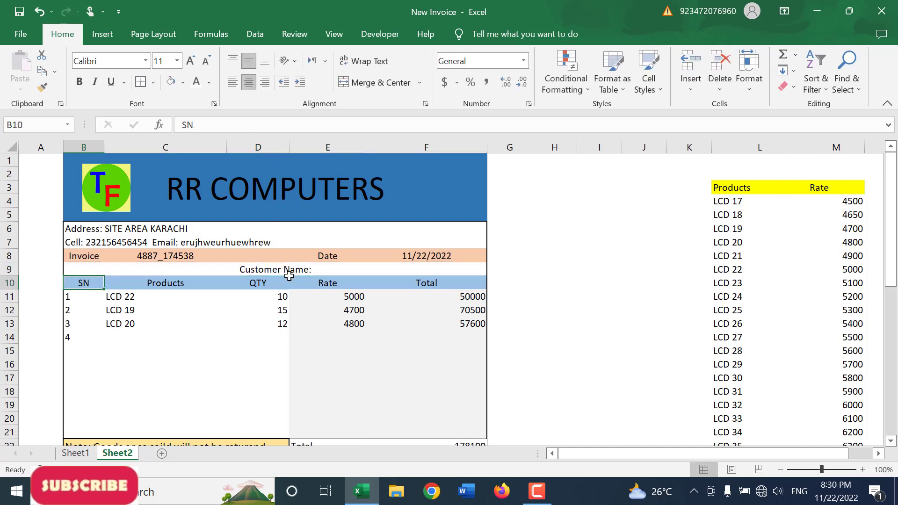
Step: Left-align the Customer Name label in row 9 and increase the row's height to roughly double
double_click(289, 277)
left_click(287, 272)
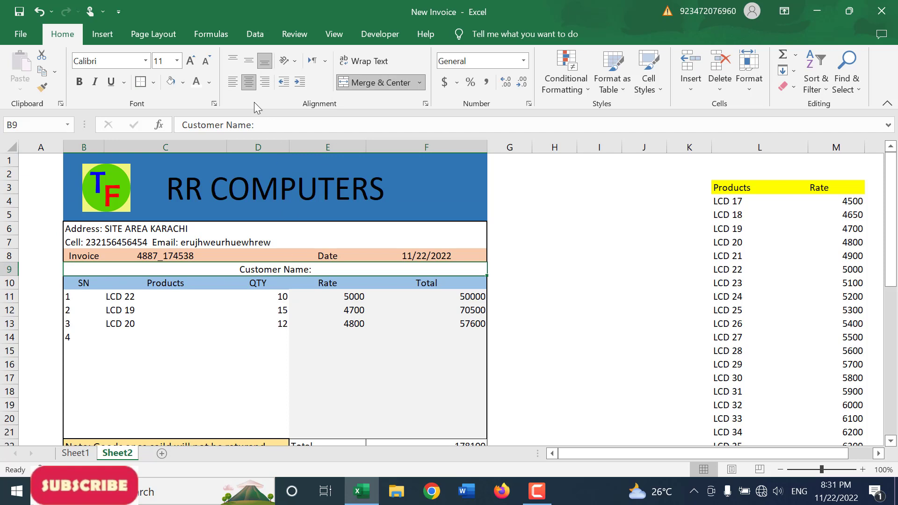
left_click(232, 82)
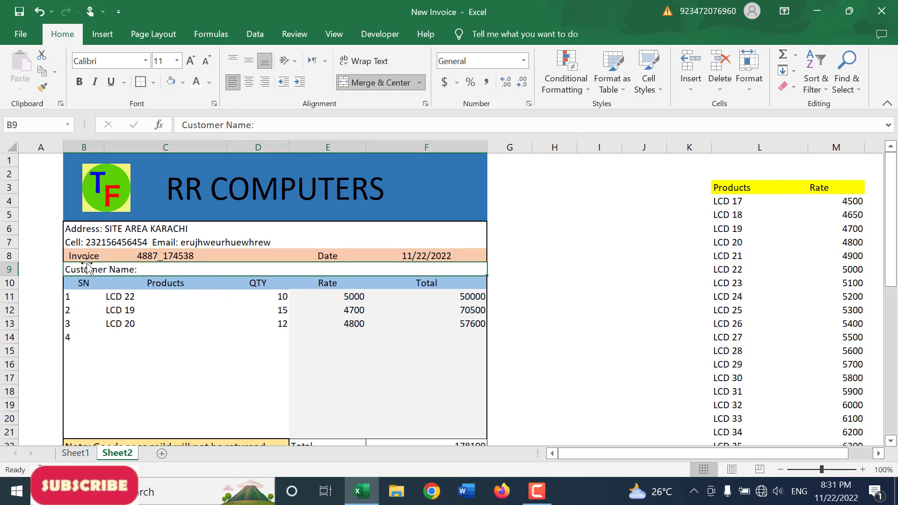
left_click_drag(9, 276, 9, 292)
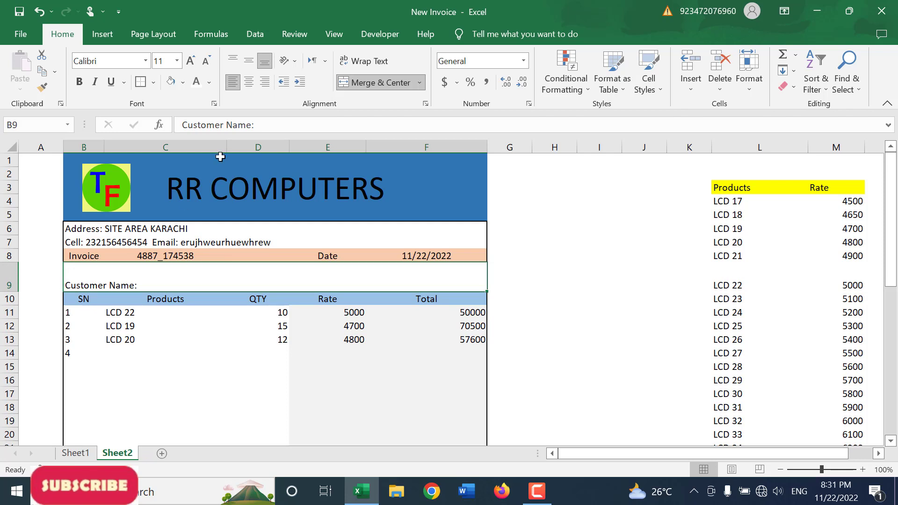
left_click(185, 86)
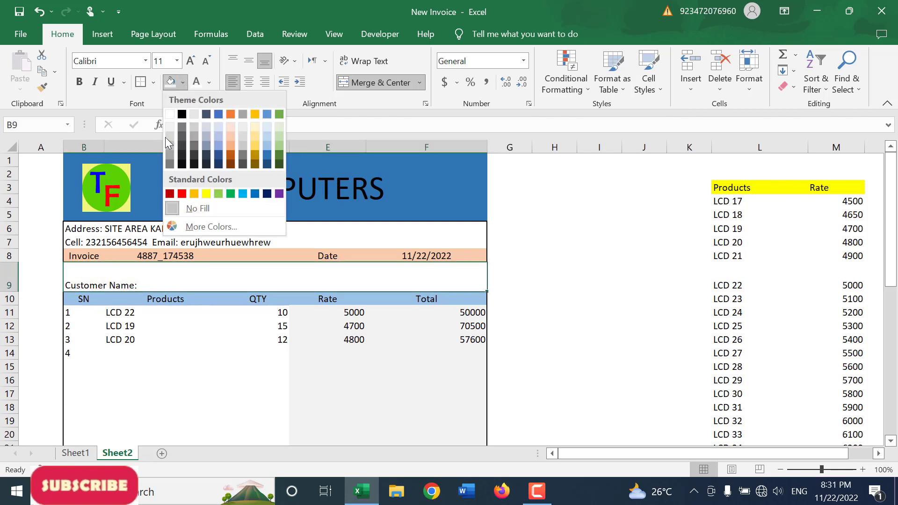
left_click(173, 277)
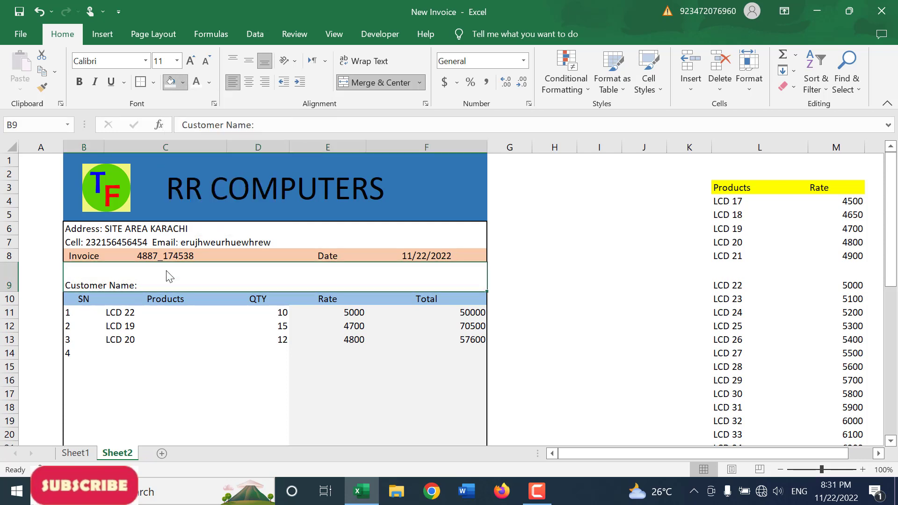
Step: Clear the manually entered serial numbers from B11:B17 in the SN column
left_click(556, 314)
scroll(555, 323, "down", 3)
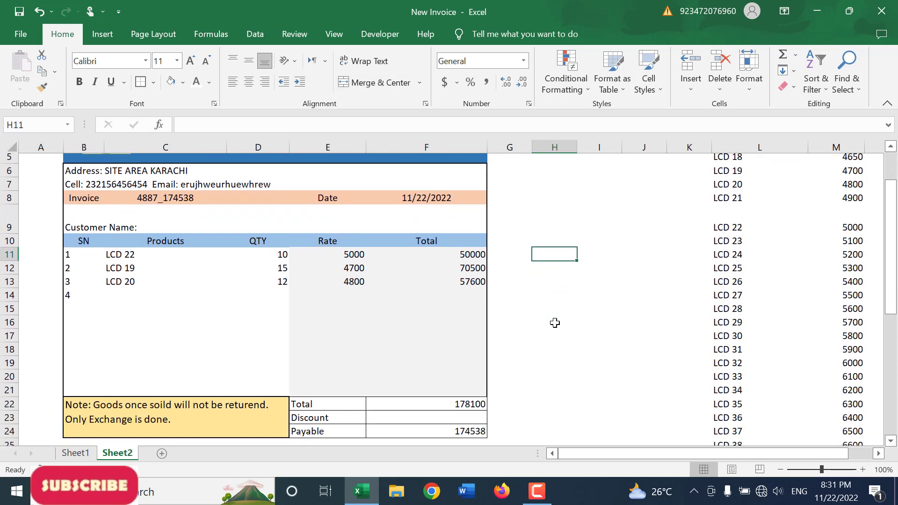
scroll(554, 321, "up", 3)
scroll(550, 314, "down", 3)
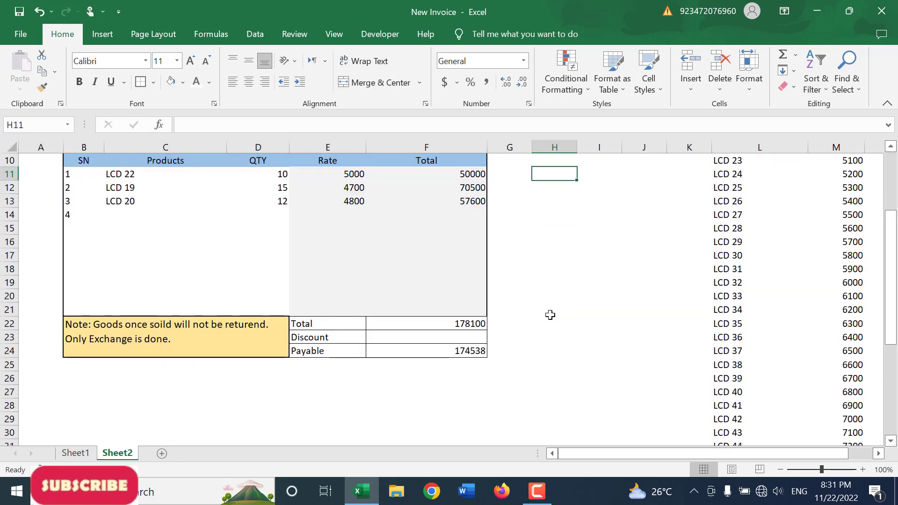
scroll(551, 315, "up", 3)
left_click(84, 321)
left_click_drag(83, 321, 84, 393)
scroll(84, 394, "down", 2)
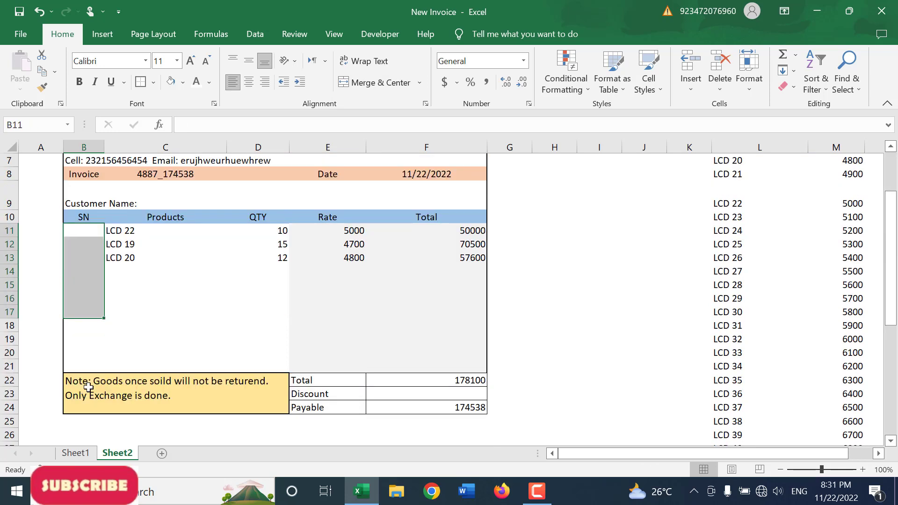
key("Delete")
Step: Enter the formula =IF(C11<>0, 1, "") in B11 to number the first product row automatically
left_click(87, 230)
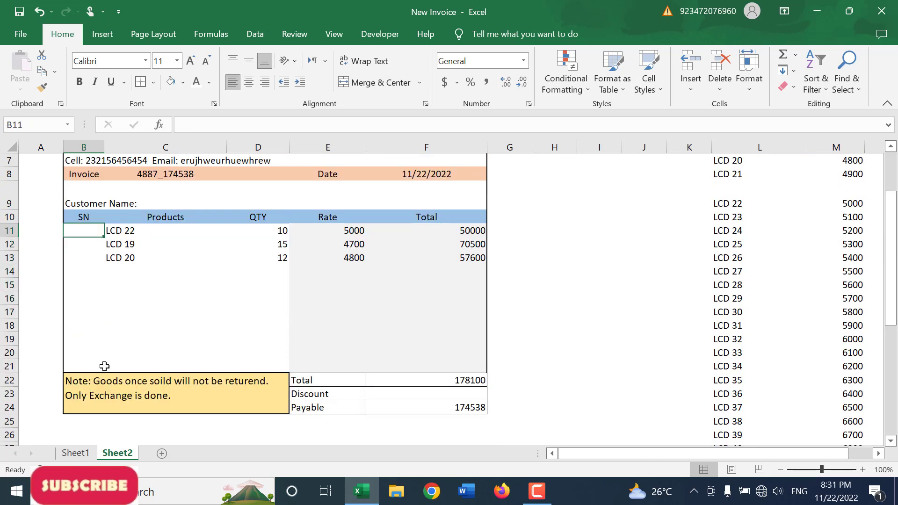
type("=if(")
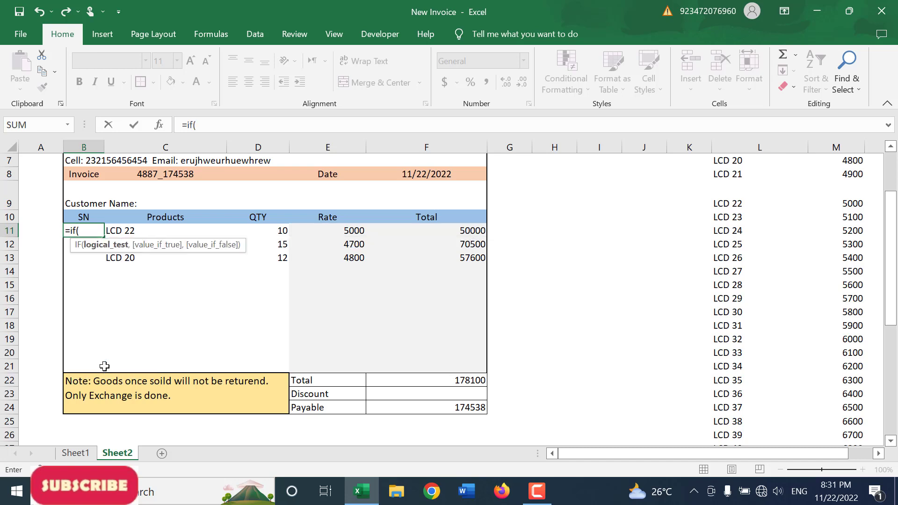
key("Right")
type("<")
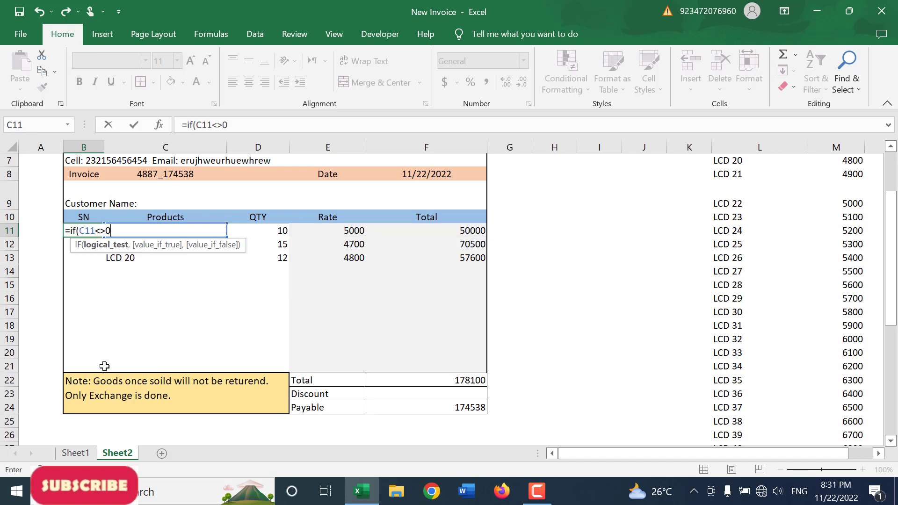
type(">0, ")
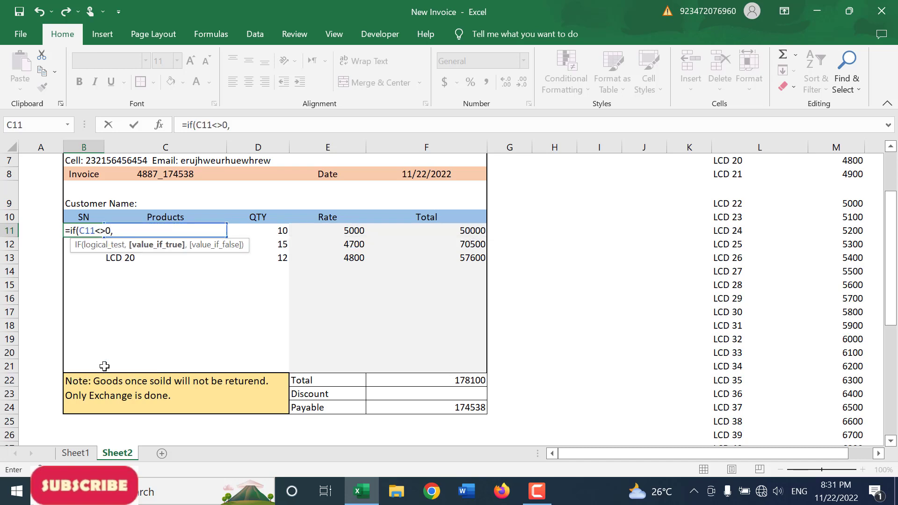
type("1, ")
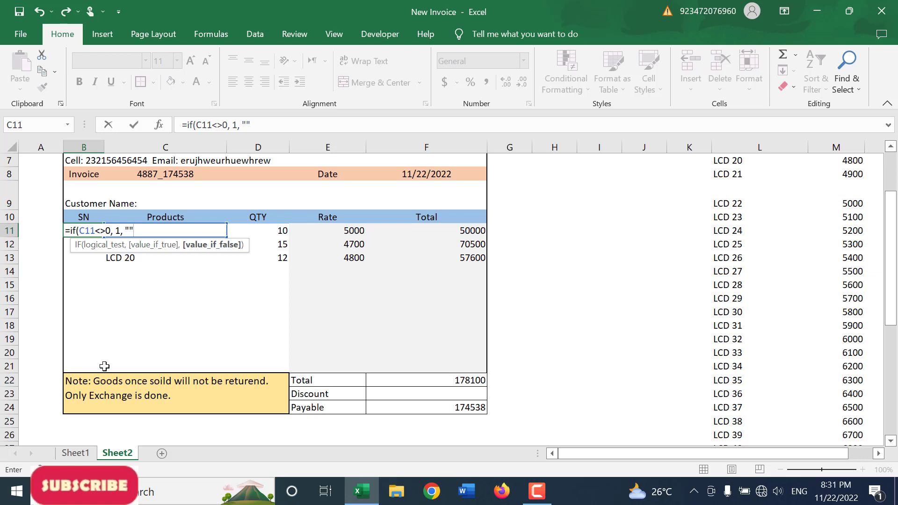
type("\"\"")
key("Return")
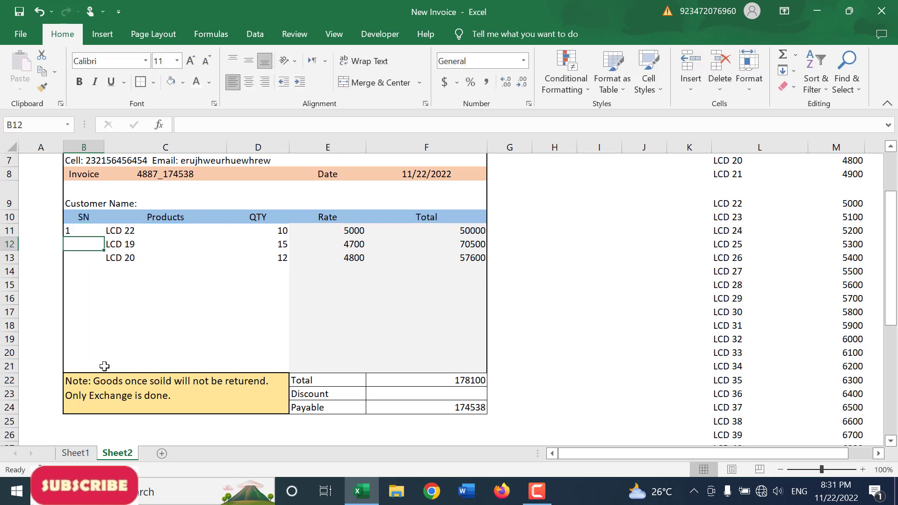
Step: Enter the formula =IF(C12<>0, B11+1, "") in B12 to number the second product row automatically
type("=if(")
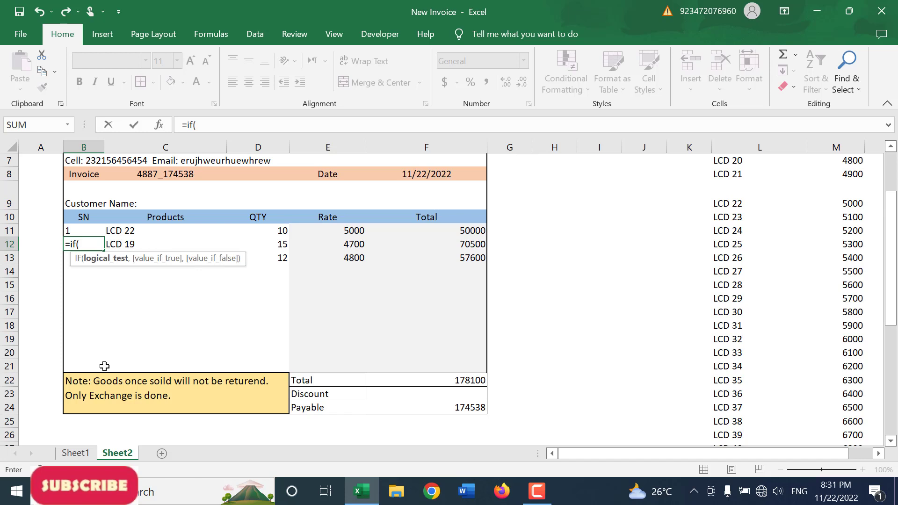
key("Right")
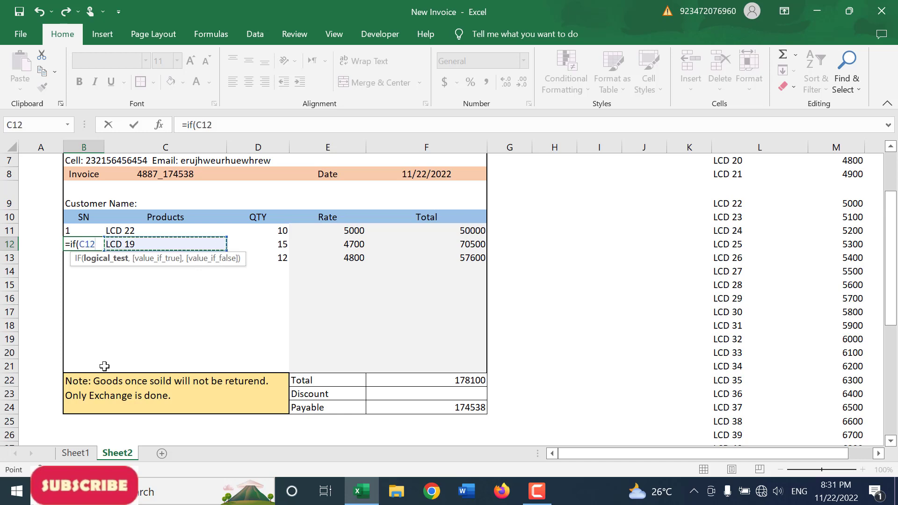
type("<>0,")
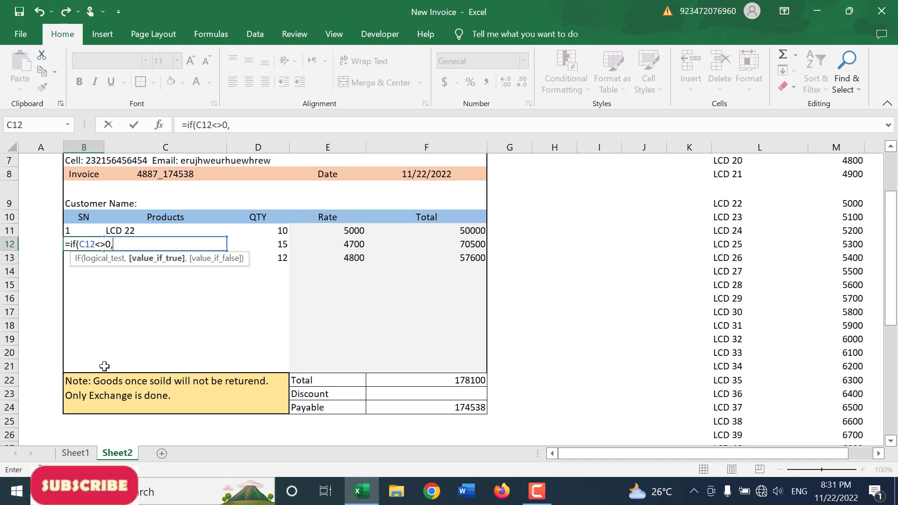
key("Up")
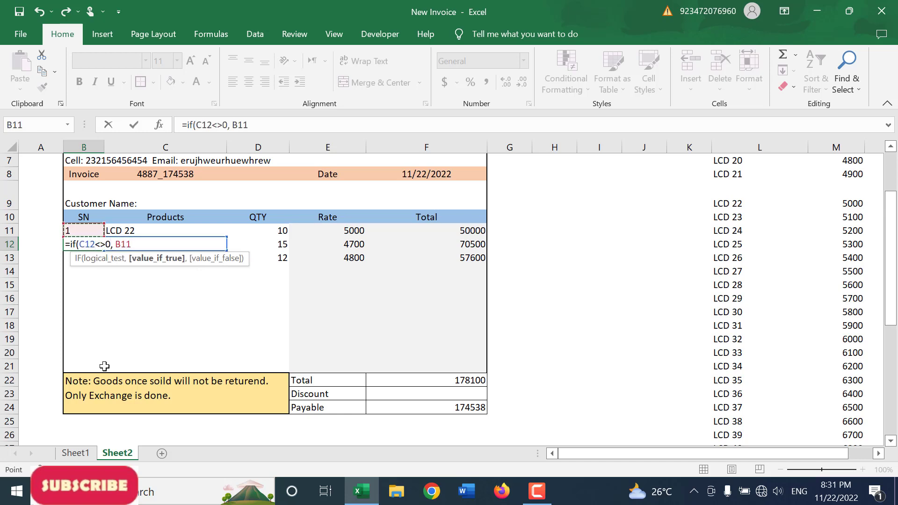
type("+1,")
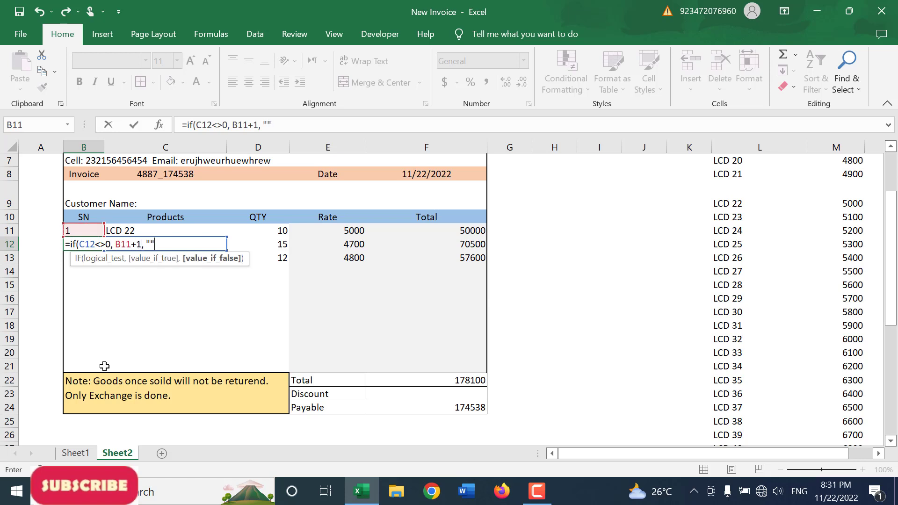
type(" \"\"")
key("Return")
Step: Fill the serial number formula from B12 down to B21
key("Up")
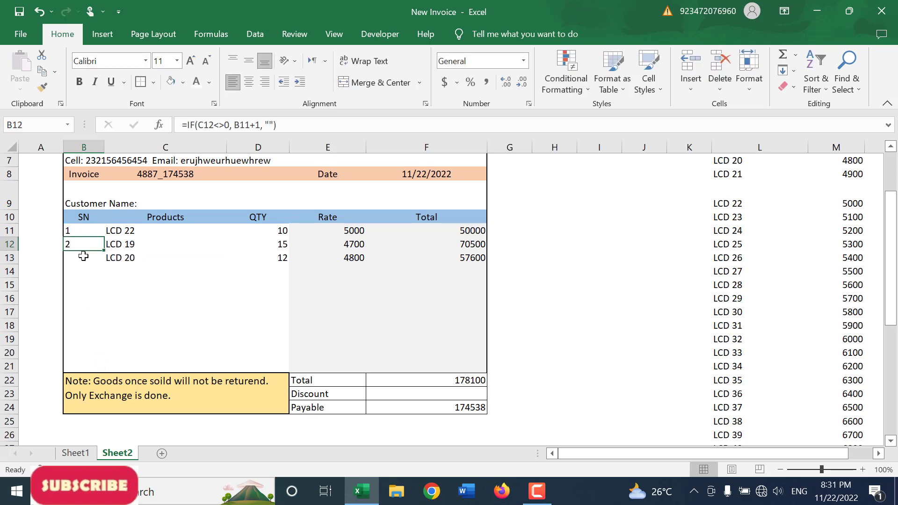
left_click_drag(103, 252, 105, 370)
left_click_drag(109, 324, 109, 324)
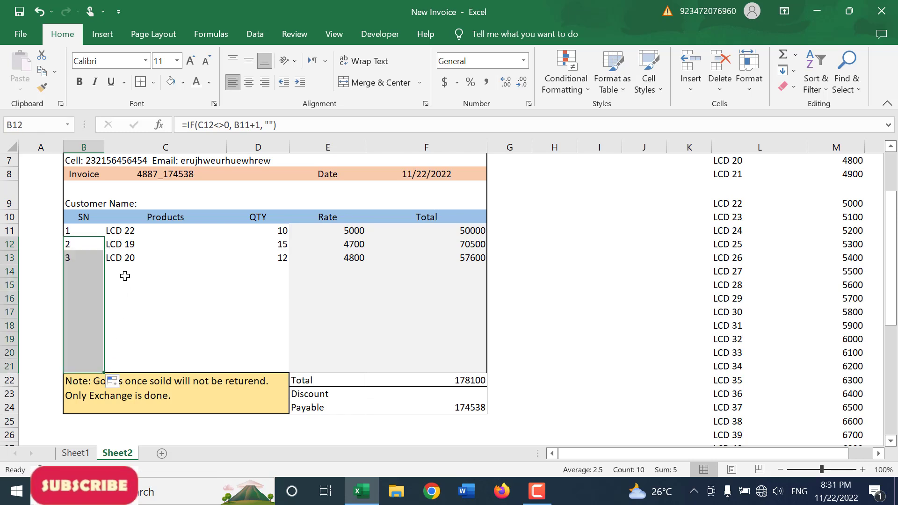
Step: Test the automatic numbering by choosing LCD 20, LCD 19, LCD 21 and LCD 20 as products in C14:C17
left_click(187, 271)
left_click(233, 273)
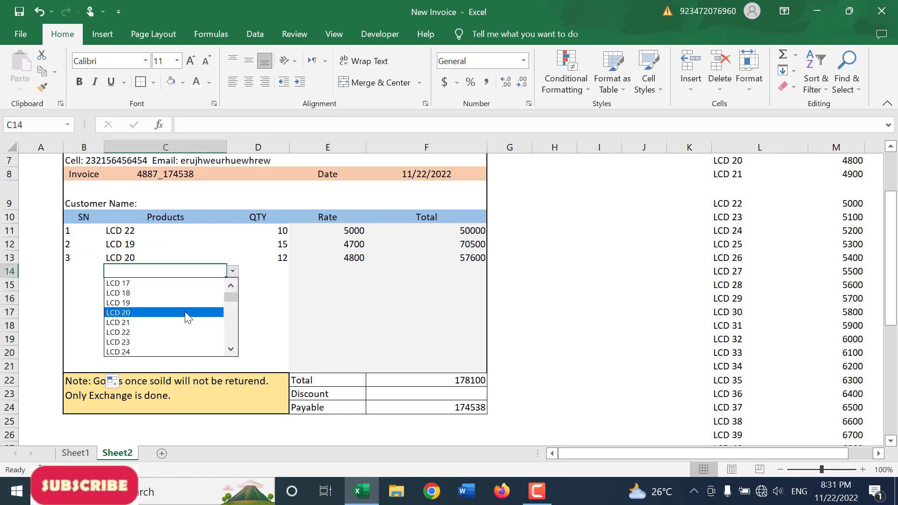
left_click(182, 313)
key("Return")
left_click(233, 285)
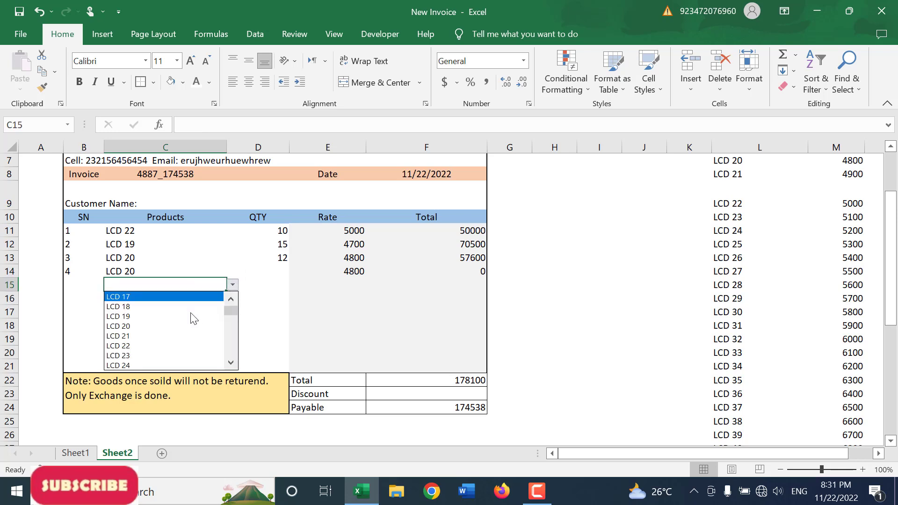
left_click(190, 307)
key("Return")
left_click(232, 299)
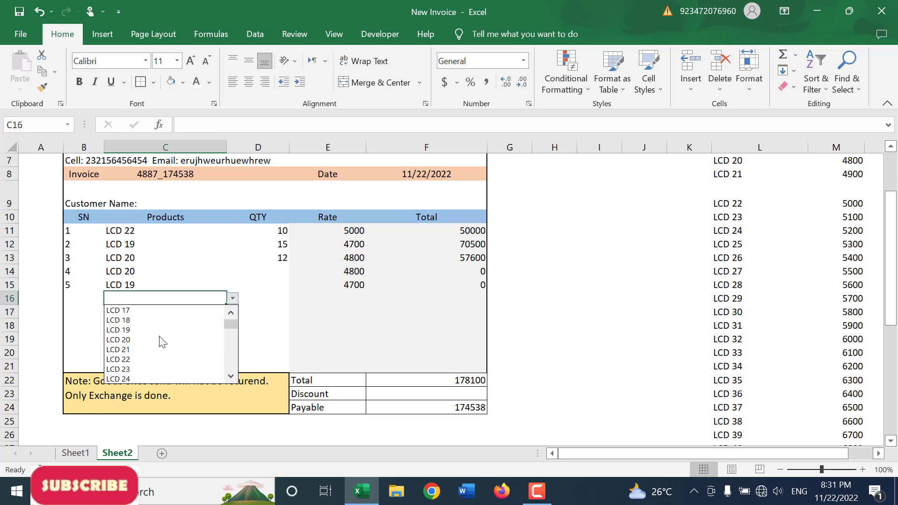
left_click(147, 346)
key("Return")
left_click(233, 312)
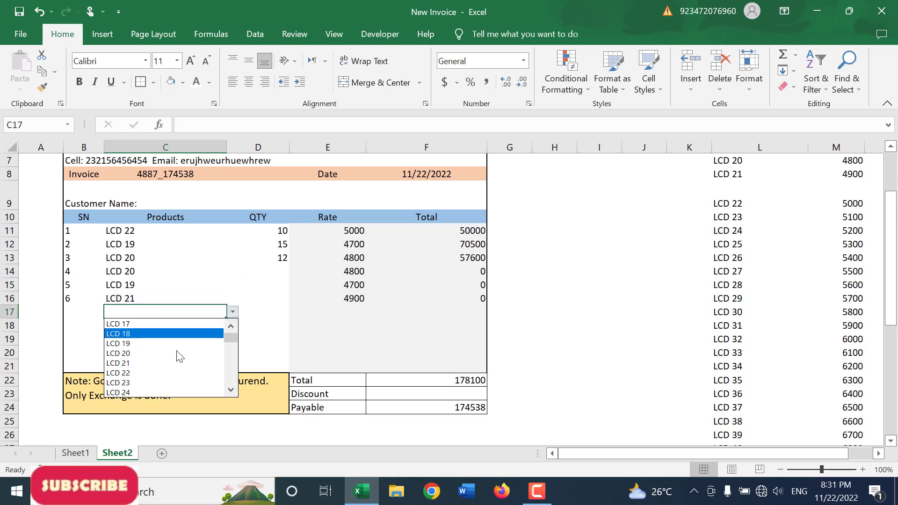
left_click(171, 357)
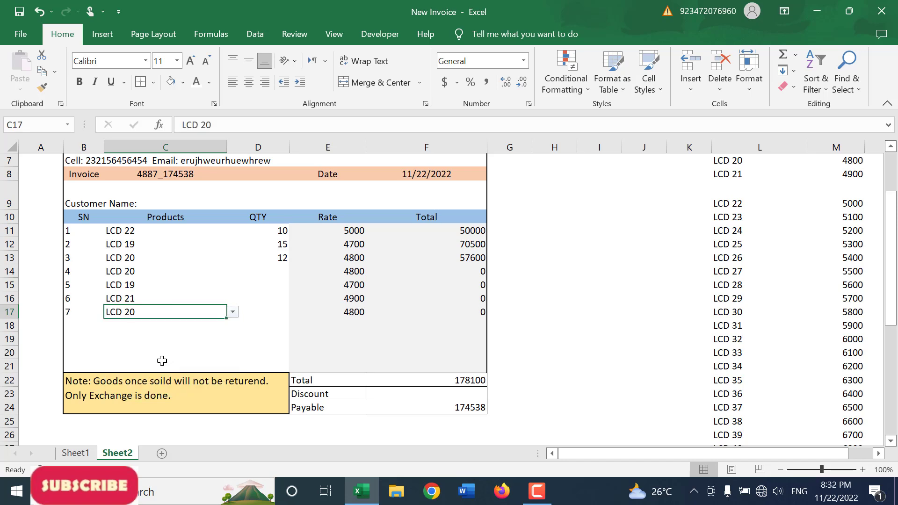
Step: Clear all products and quantities from C11:D18 to empty the invoice's product table
scroll(162, 361, "up", 2)
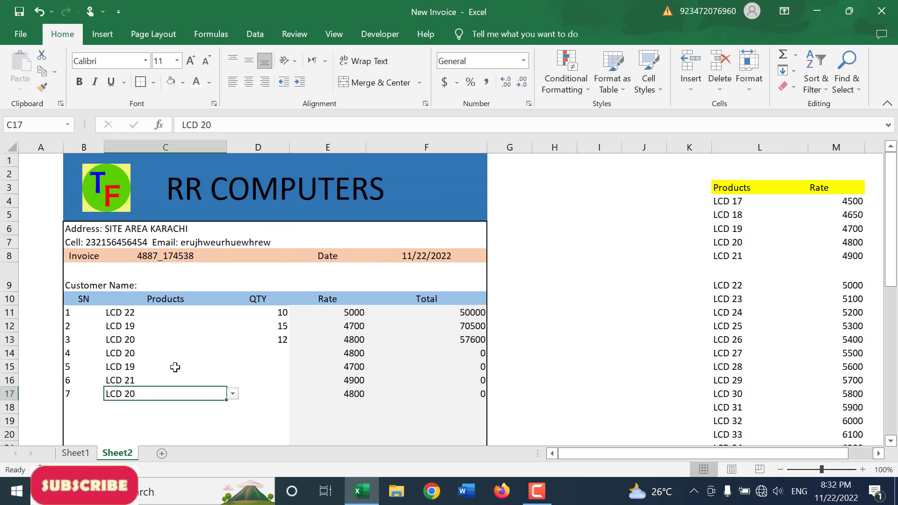
scroll(175, 368, "down", 1)
scroll(175, 368, "down", 1)
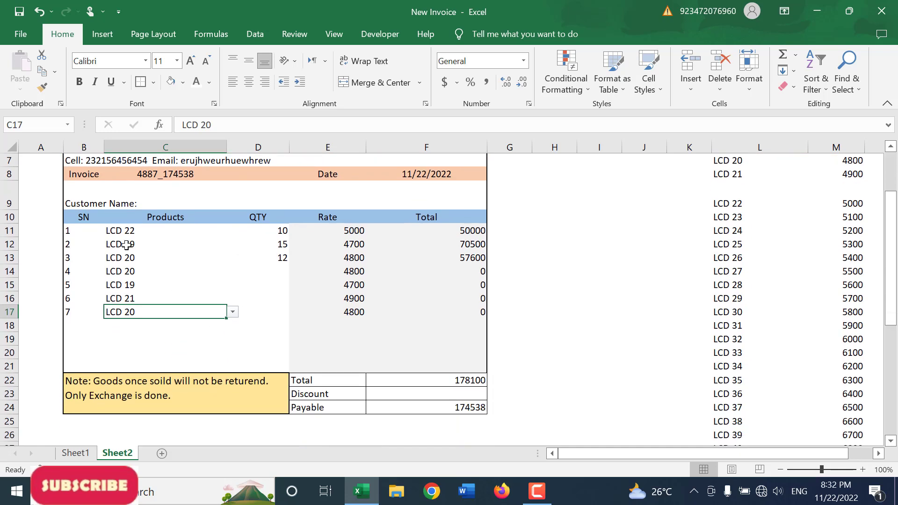
left_click_drag(122, 232, 274, 326)
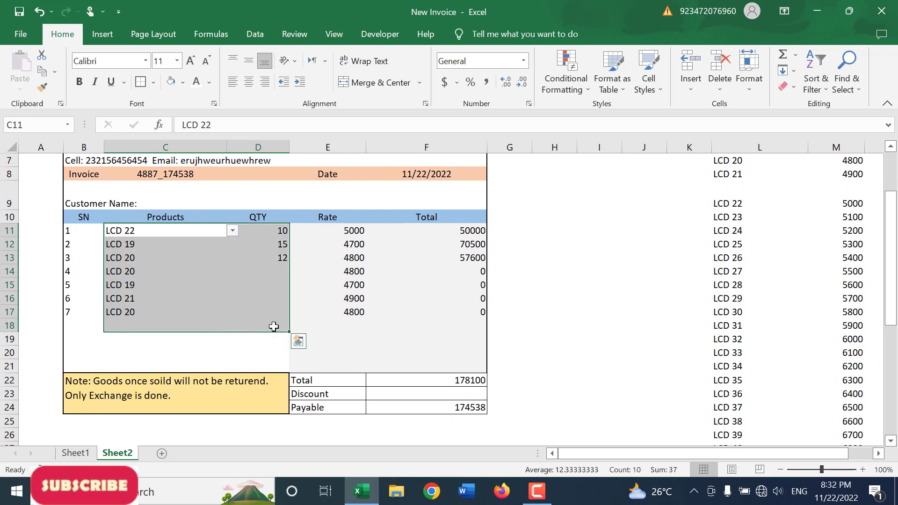
key("Delete")
Step: Add the customer's name after the Customer Name label in row 9
scroll(171, 233, "up", 1)
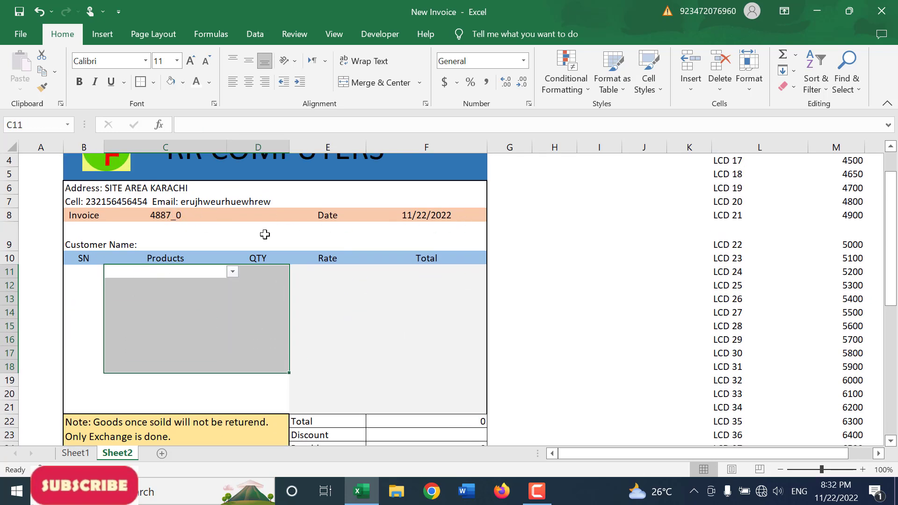
left_click(212, 242)
double_click(215, 243)
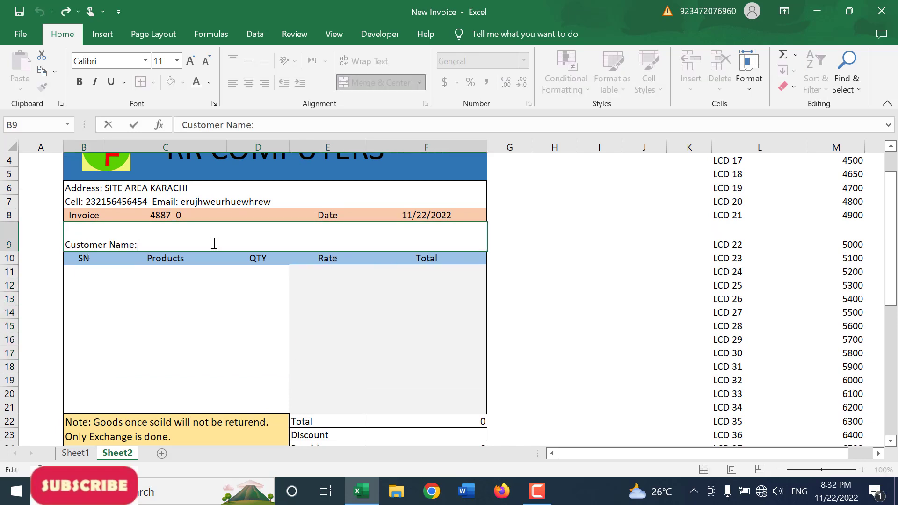
type("Jamil")
key("Return")
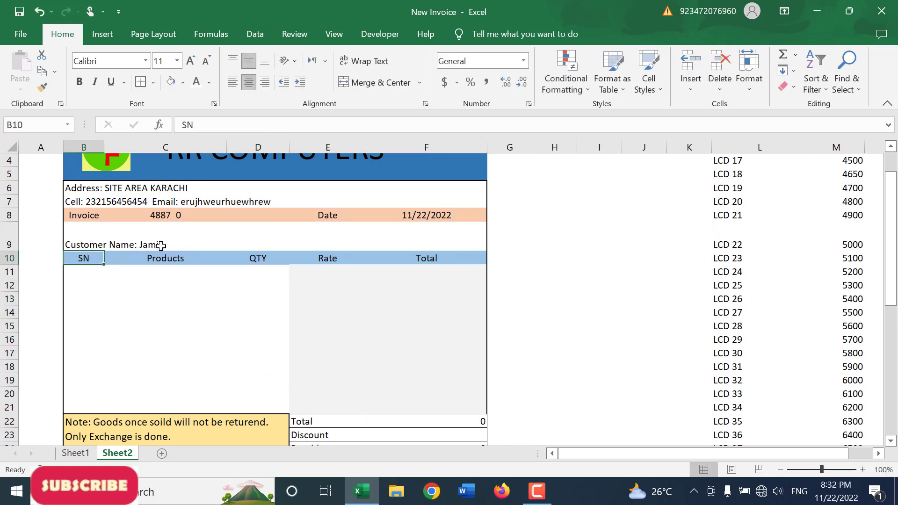
Step: Fill in the first product row with LCD 20 and a quantity of 20
left_click(156, 272)
left_click(233, 272)
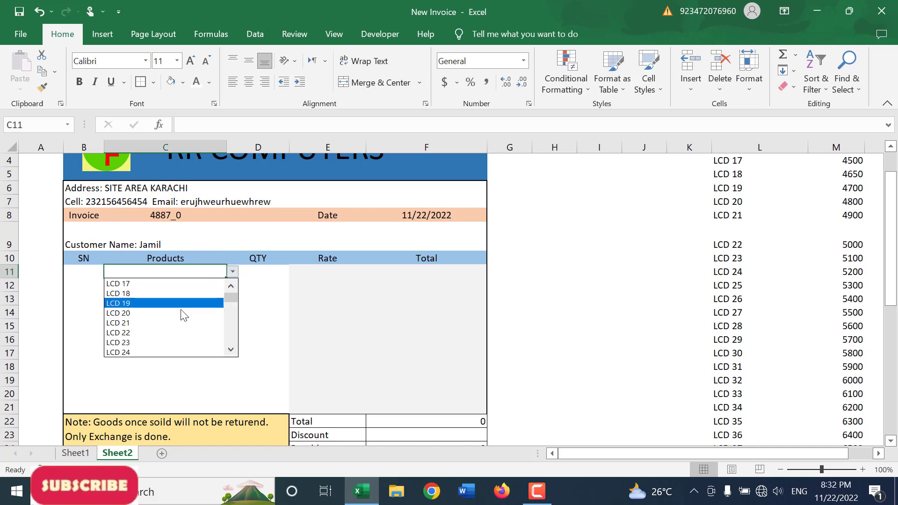
left_click(184, 314)
left_click(263, 278)
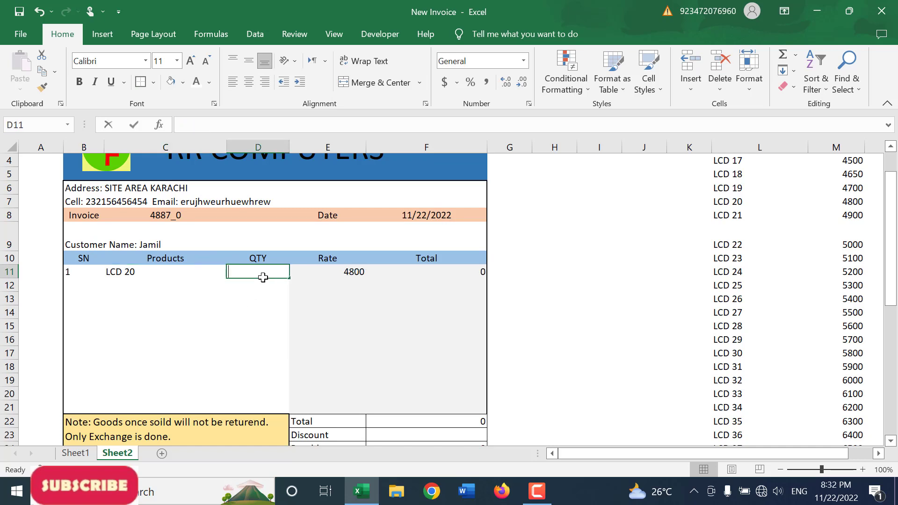
type("20")
key("Return")
type(".")
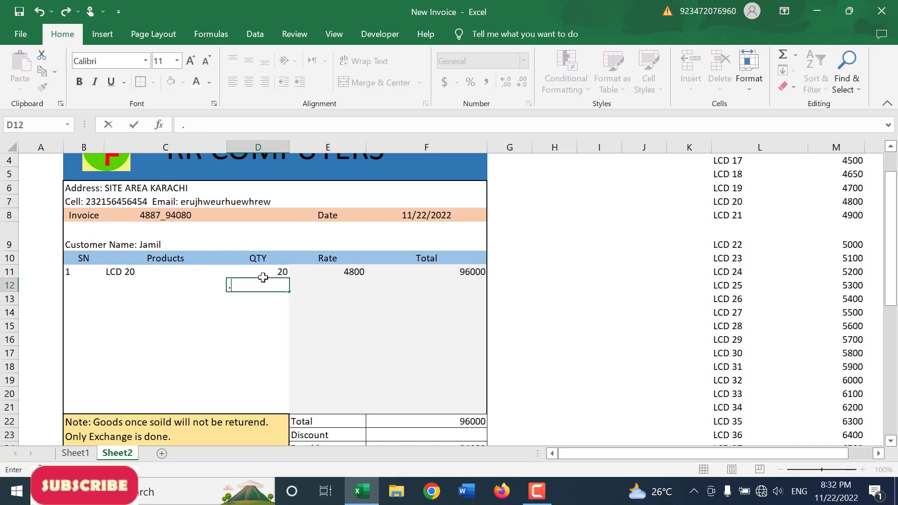
Step: Fill in the second product row with LCD 21 and a quantity of 10
left_click(147, 288)
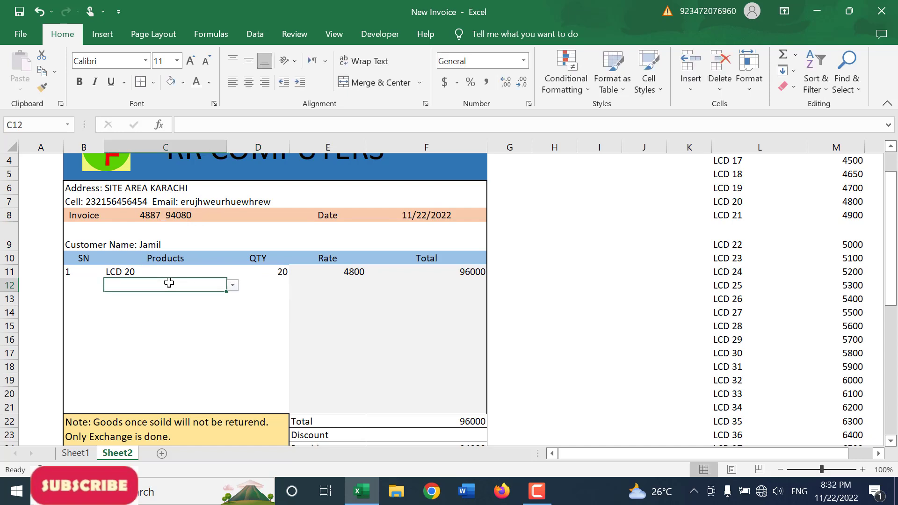
left_click(232, 285)
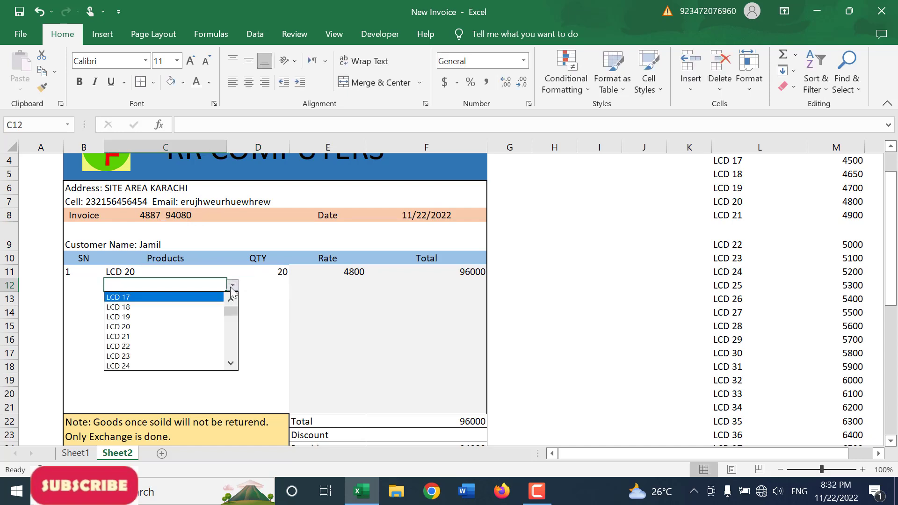
left_click(163, 339)
left_click(272, 285)
type("10")
key("Return")
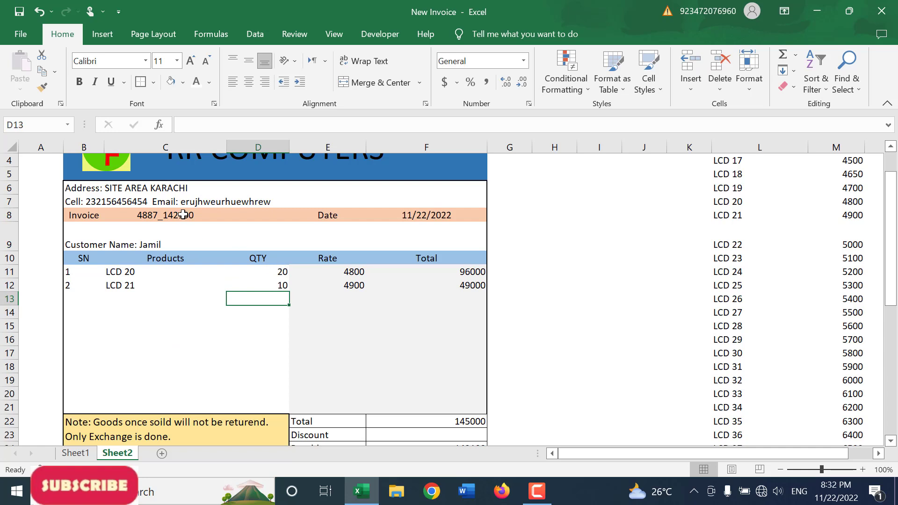
Step: Fill in the third product row with LCD 23 and a quantity of 5
scroll(415, 415, "down", 1)
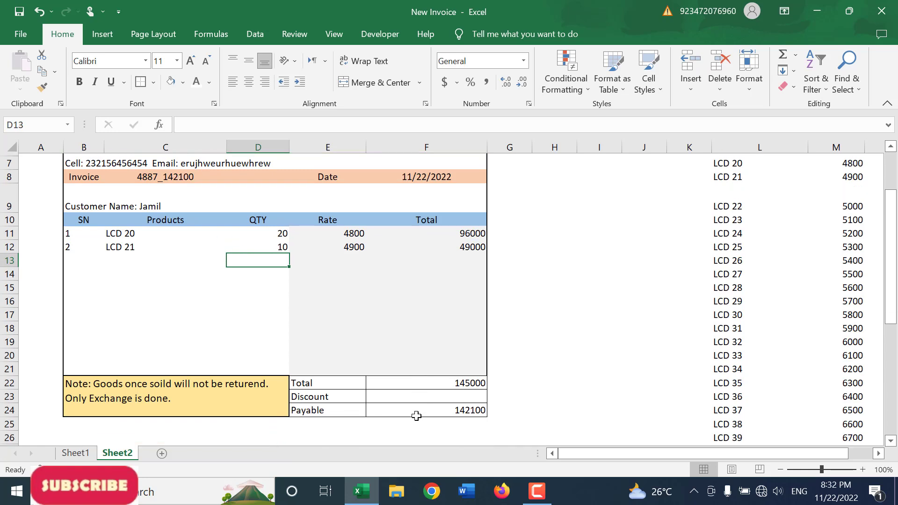
scroll(455, 422, "up", 1)
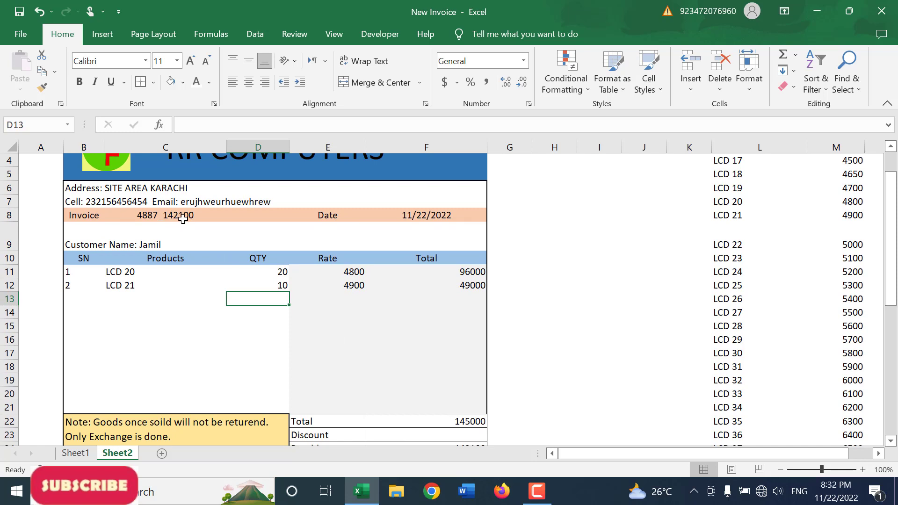
left_click(174, 299)
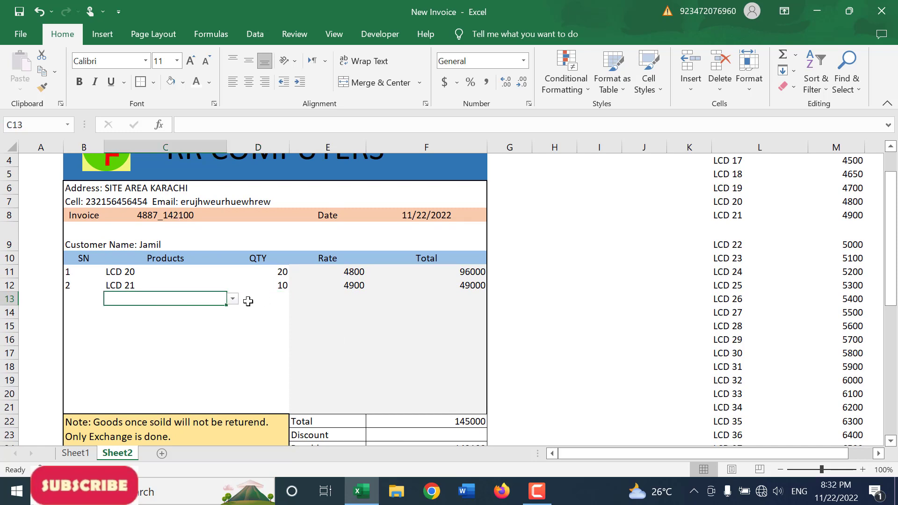
left_click(232, 298)
left_click(181, 369)
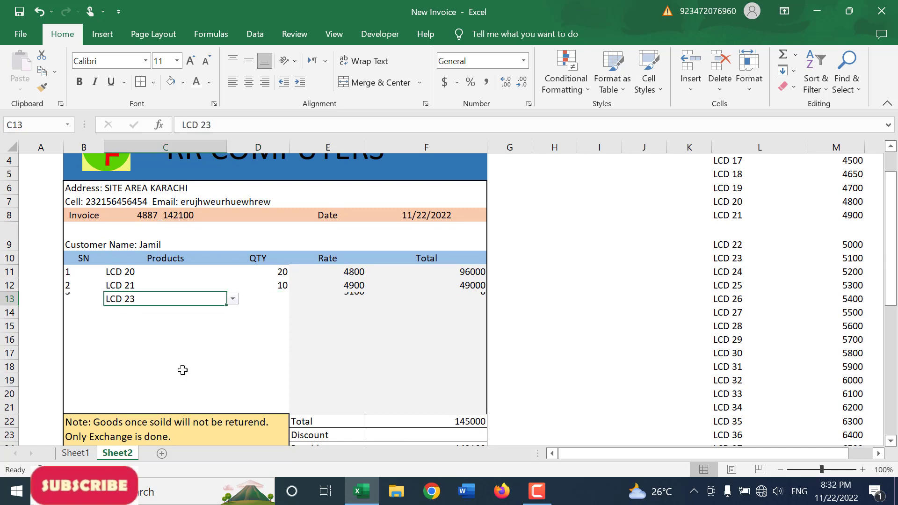
left_click(289, 300)
type("5")
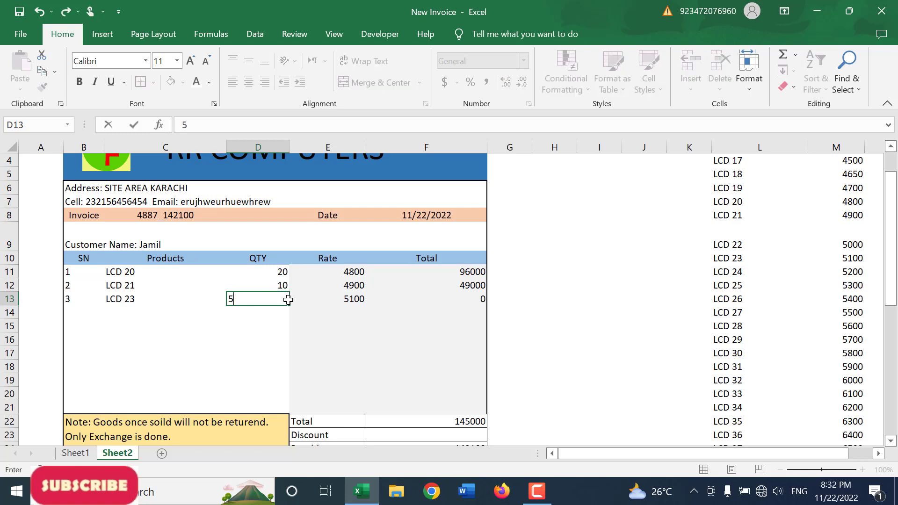
key("Return")
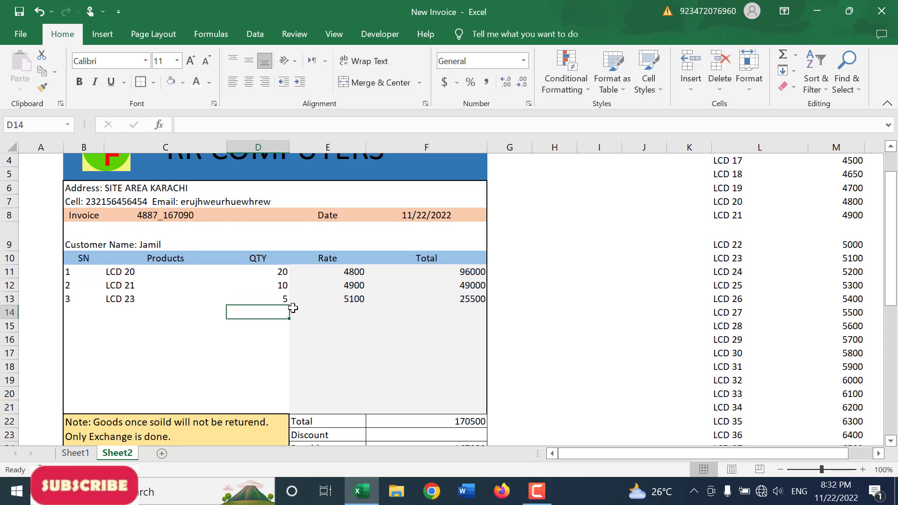
Step: Set the Discount option in F23 to No
scroll(384, 378, "down", 1)
left_click(437, 394)
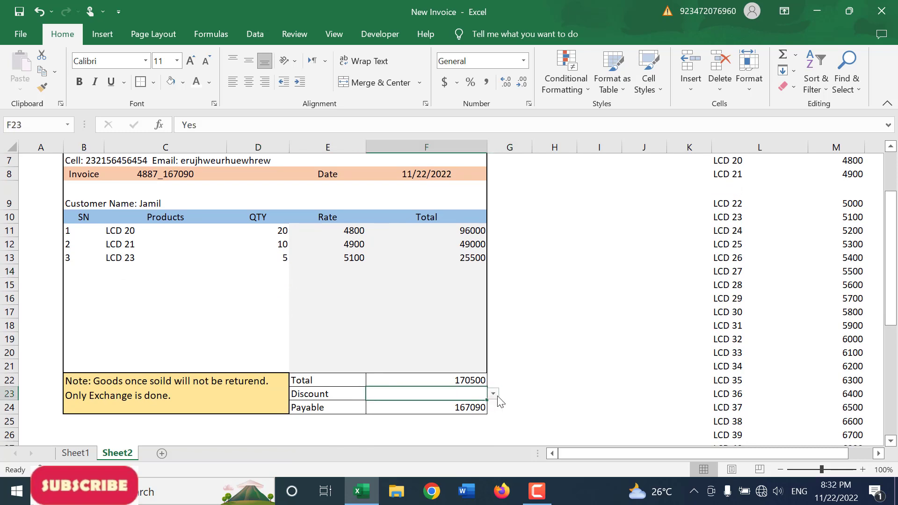
left_click(494, 395)
left_click(427, 416)
Step: Review the invoice number formula in C8, the customer name row and the totals block E22:F24
scroll(447, 355, "up", 2)
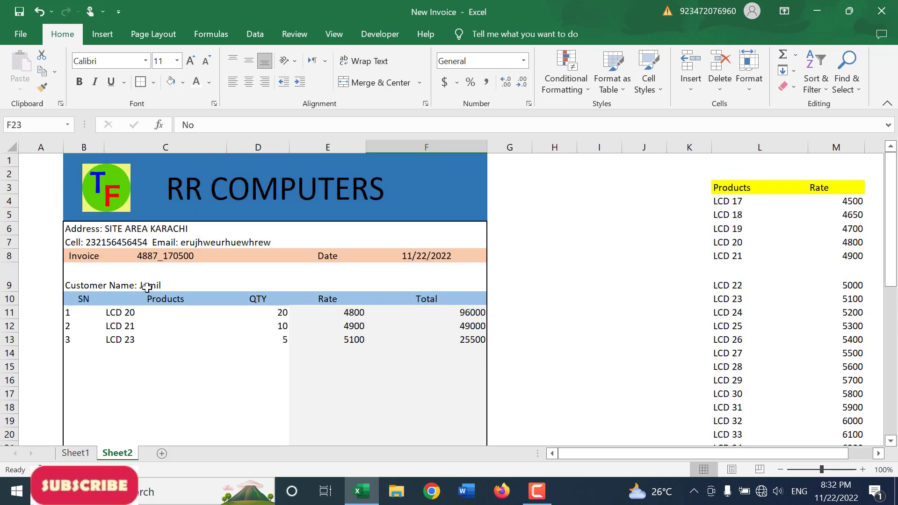
left_click(187, 256)
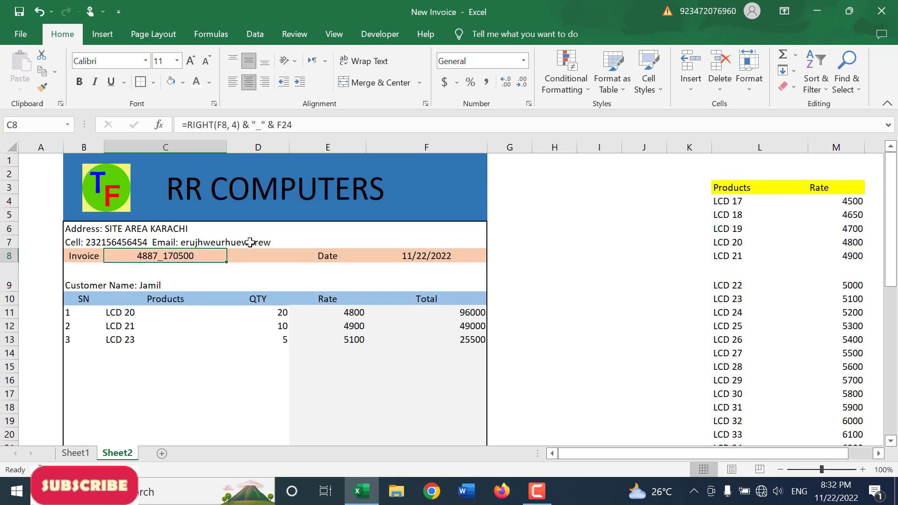
left_click(460, 263)
scroll(456, 272, "down", 3)
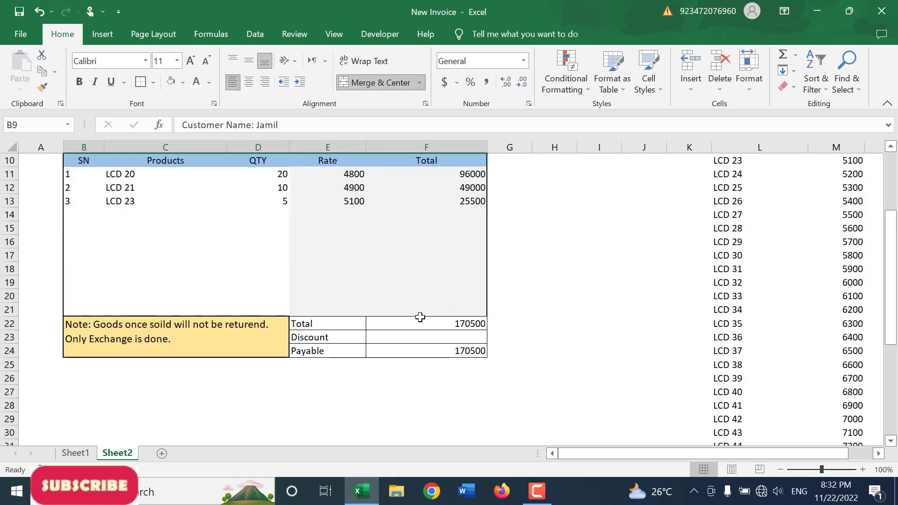
left_click_drag(350, 325, 405, 354)
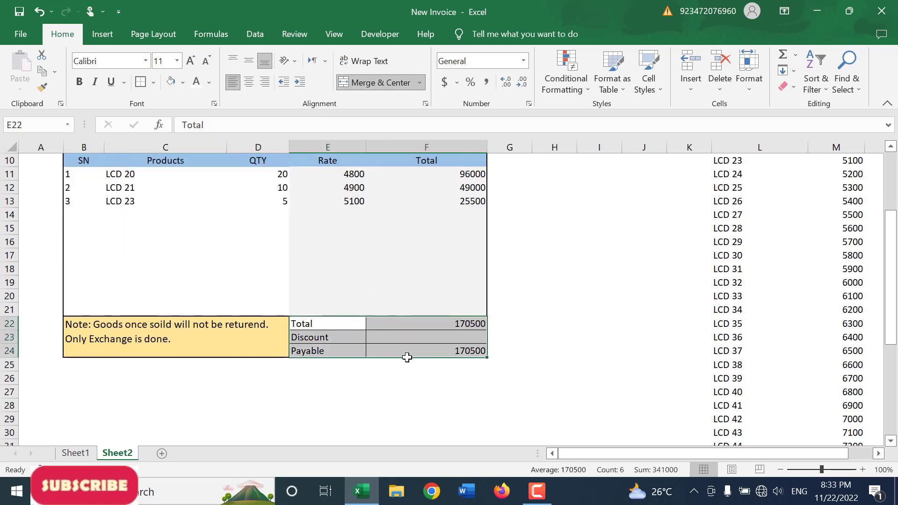
Step: Set the LCD 20 rate in the product price list to 5400 and check the looked-up rate in E11 of the invoice
scroll(404, 351, "up", 3)
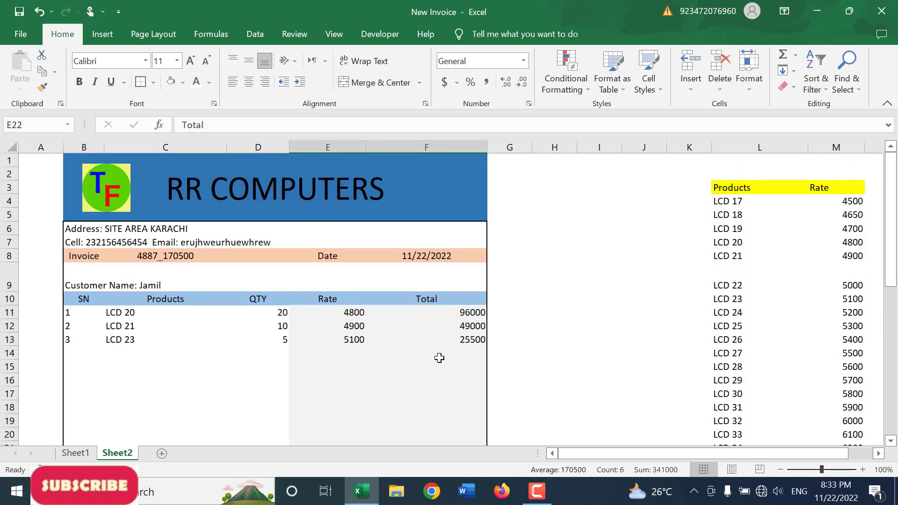
left_click(552, 355)
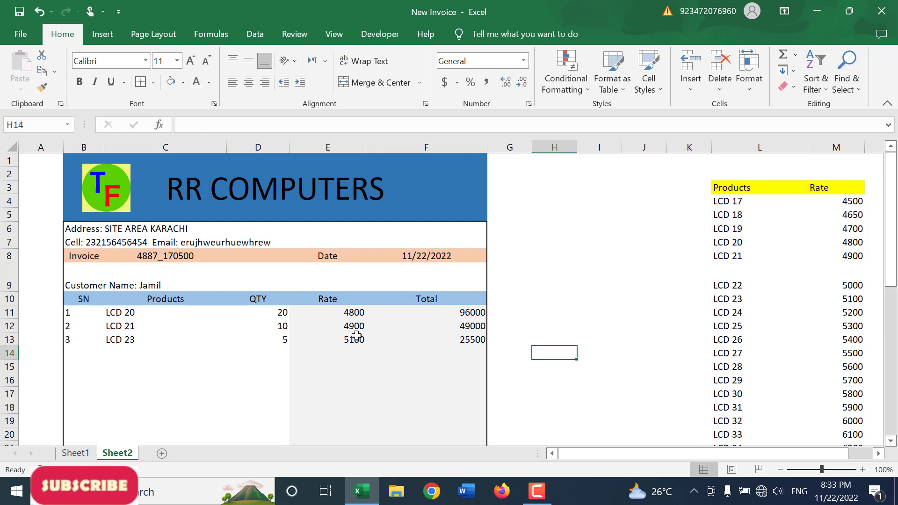
left_click(275, 315)
left_click(356, 315)
left_click_drag(613, 454, 641, 453)
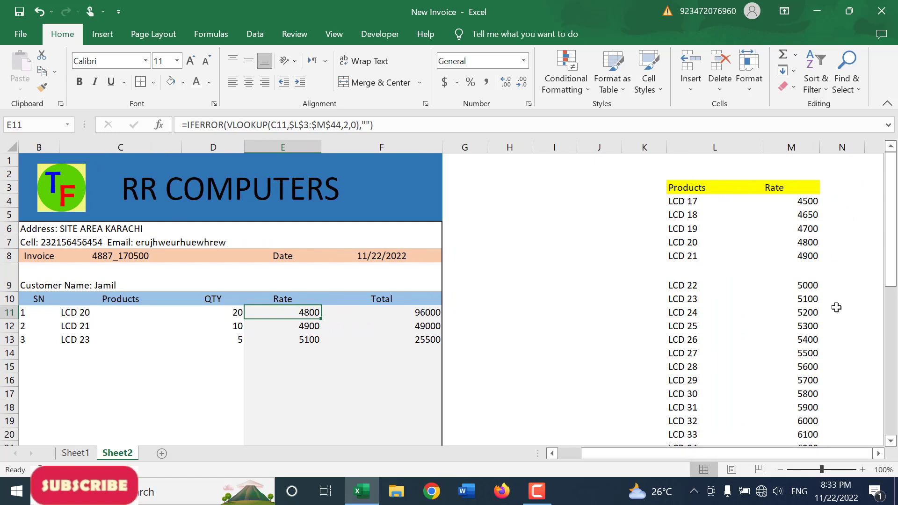
left_click(808, 244)
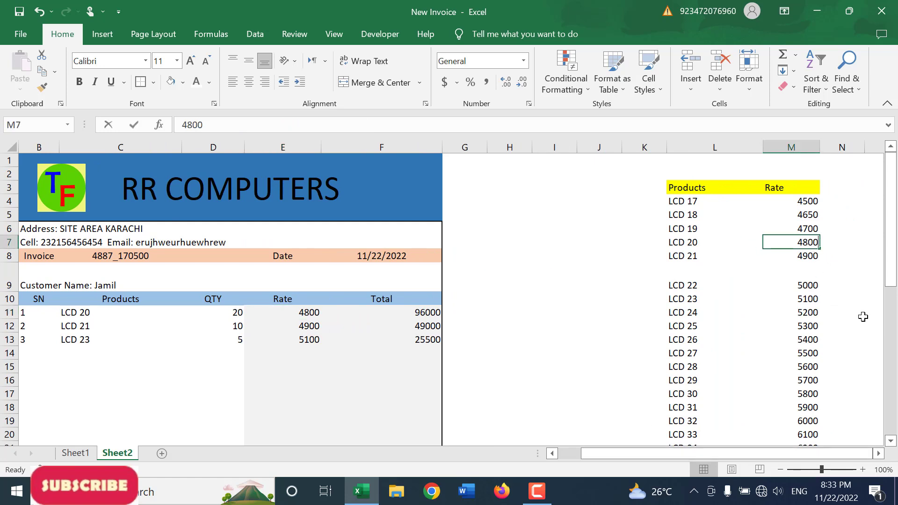
type("5400")
key("Return")
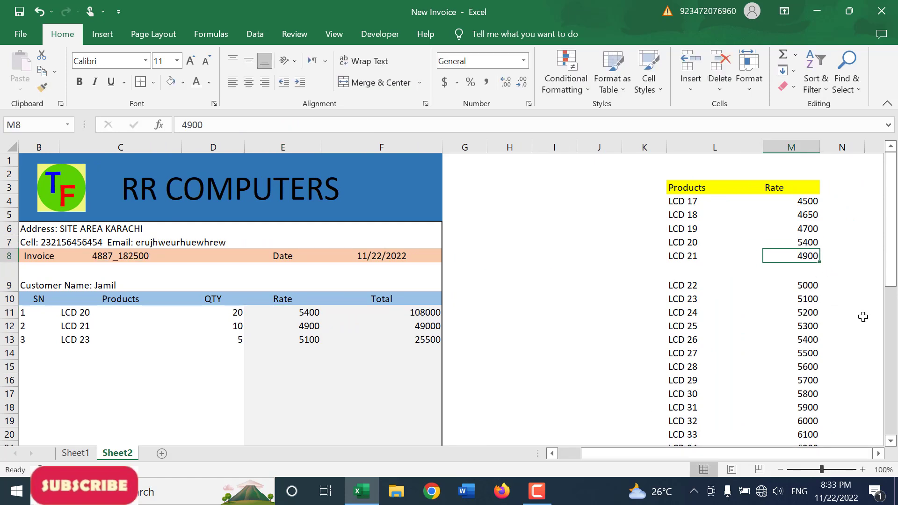
left_click(305, 315)
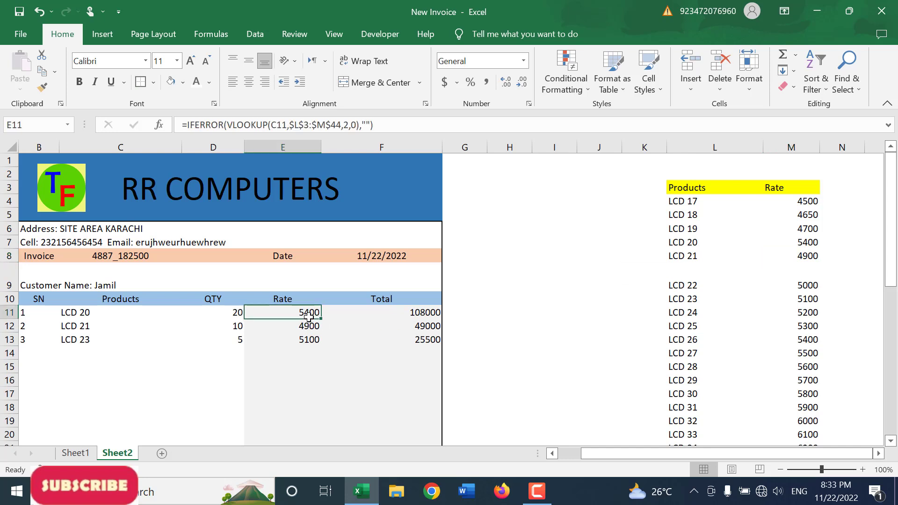
left_click(794, 326)
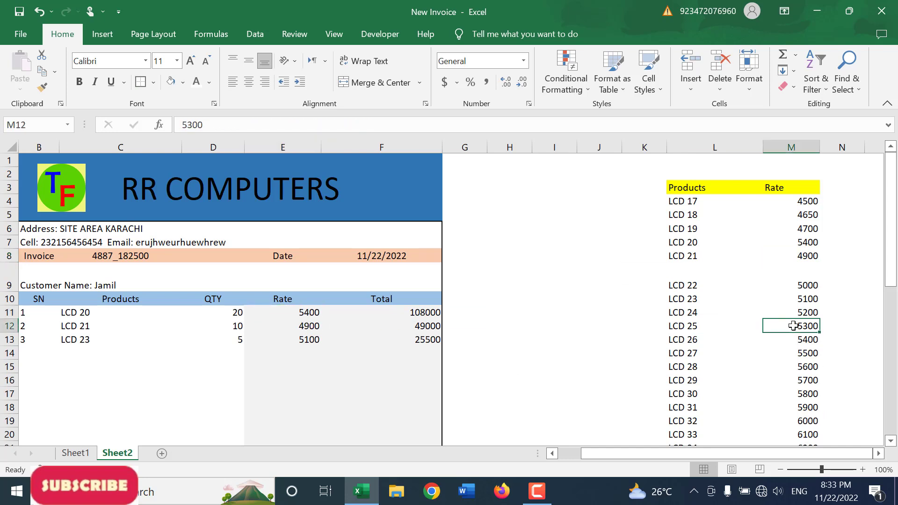